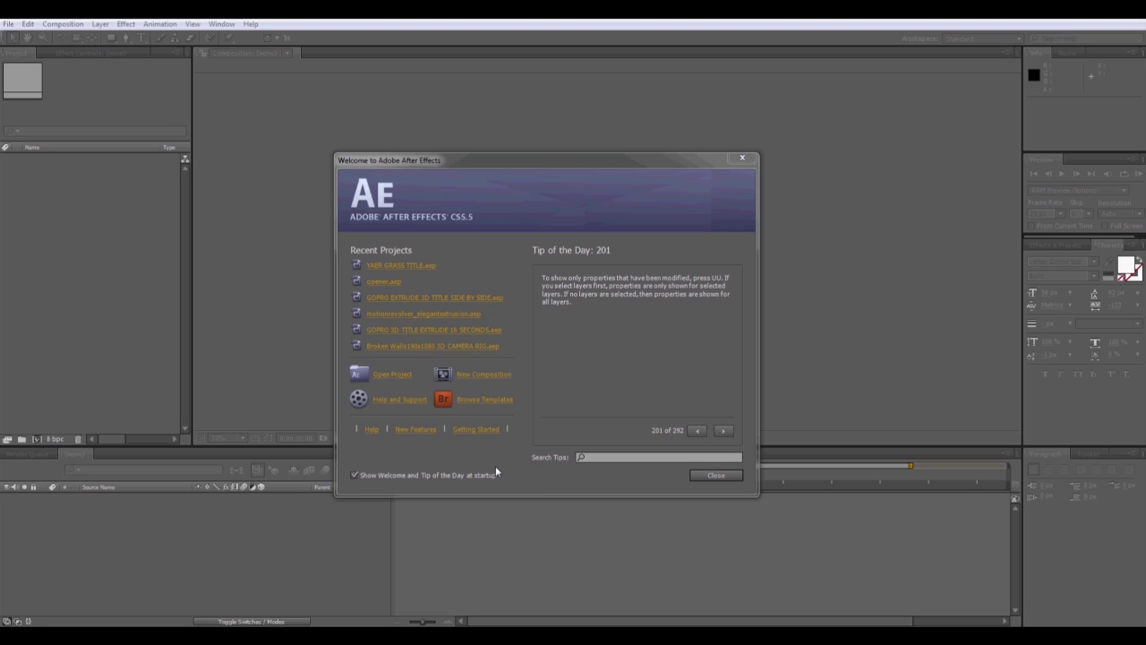
# Close the Welcome screen, leaving 'Show Welcome and Tip of the Day at startup' enabled
pyautogui.click(354, 476)
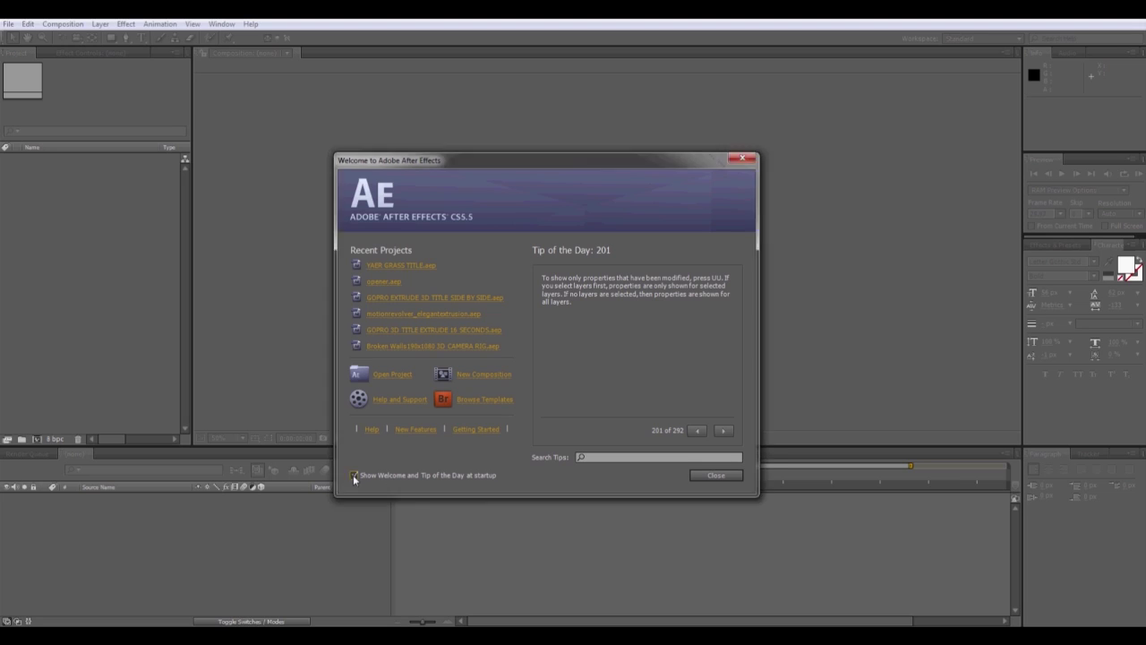
pyautogui.click(354, 475)
pyautogui.click(706, 475)
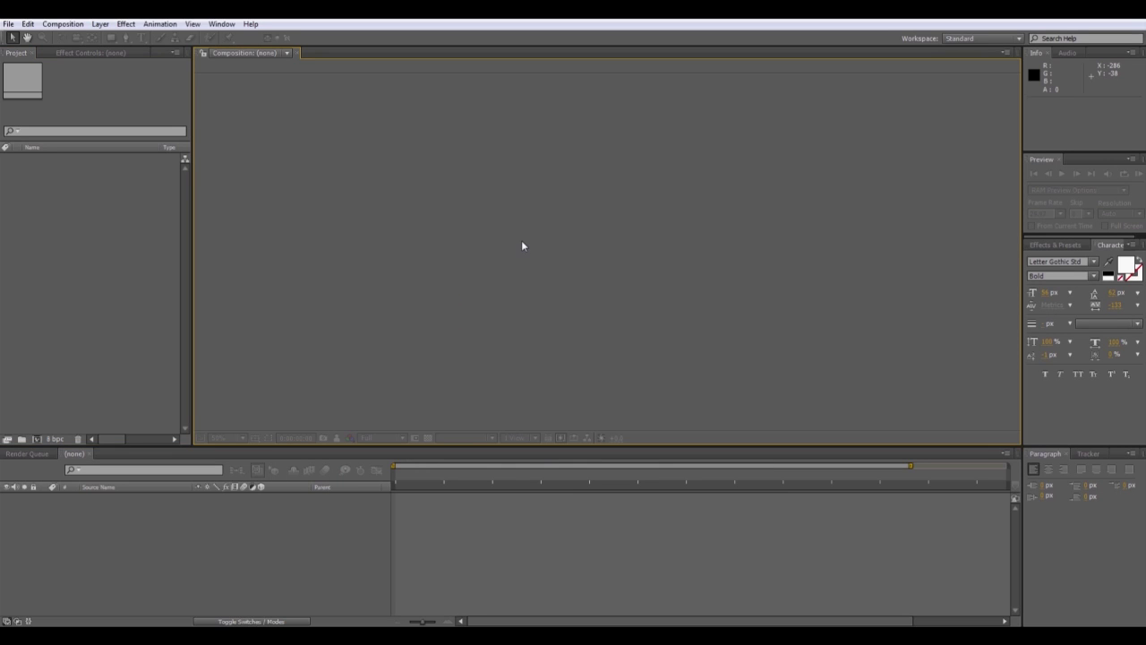
# Start a new empty project and bring up the settings for new composition Comp 1
pyautogui.click(8, 24)
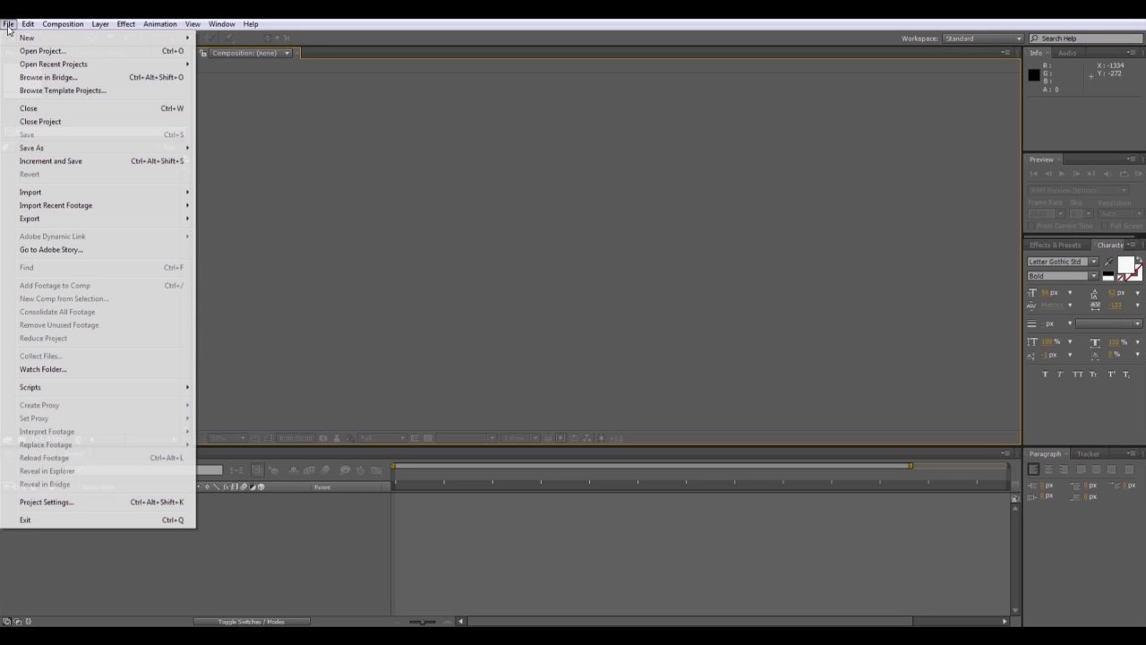
pyautogui.moveTo(108, 38)
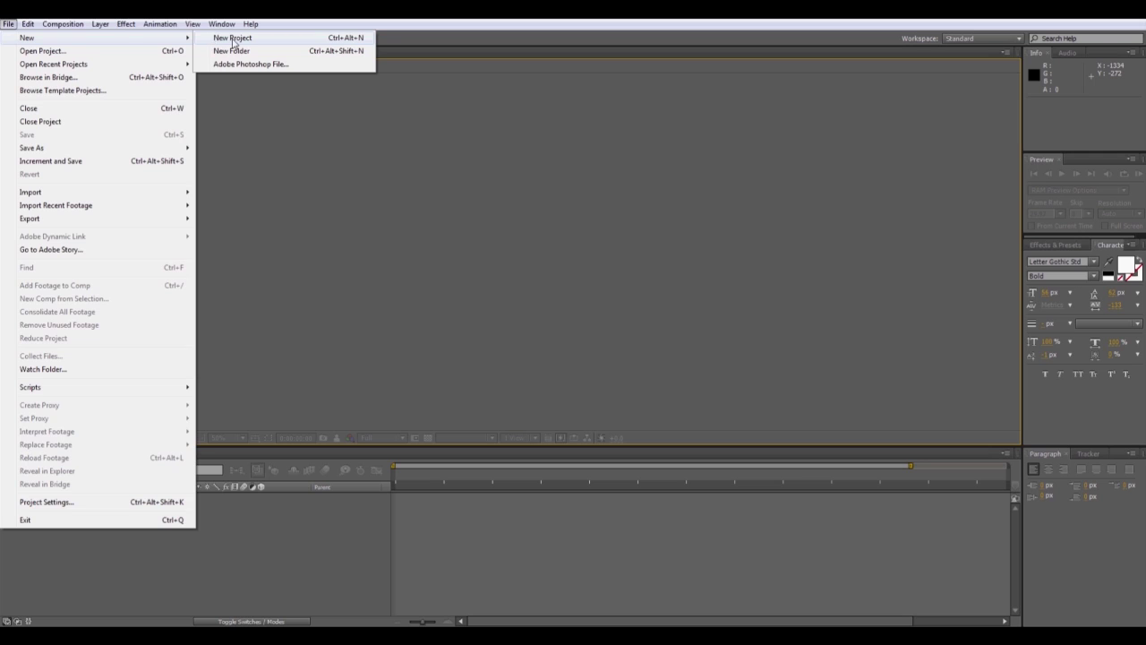
pyautogui.click(233, 40)
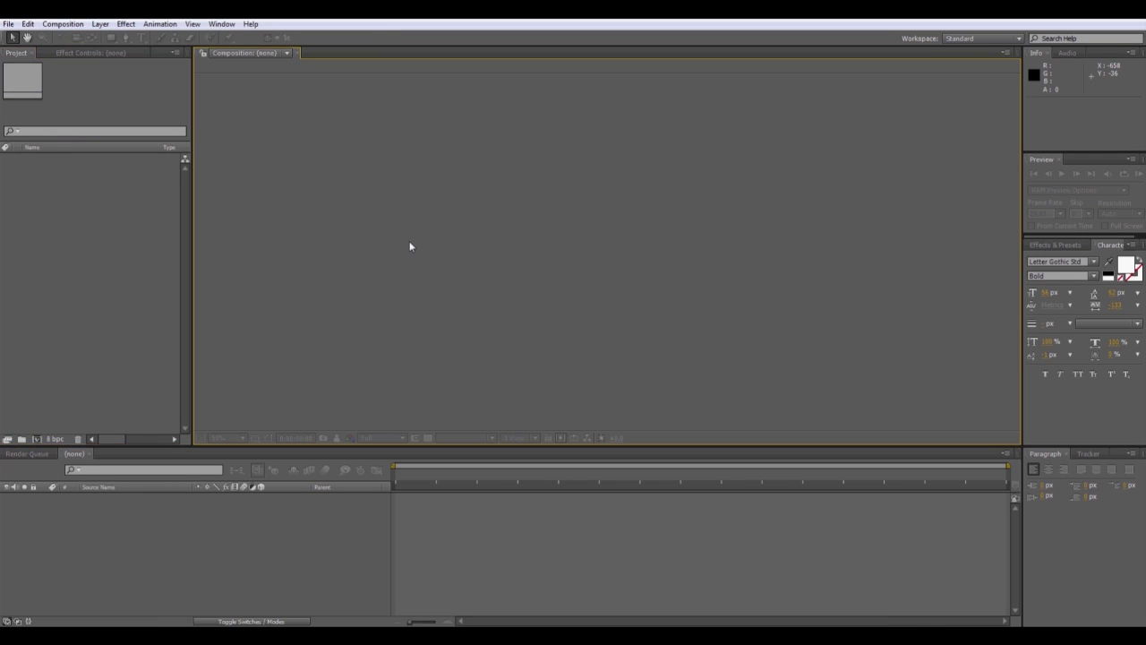
pyautogui.click(60, 25)
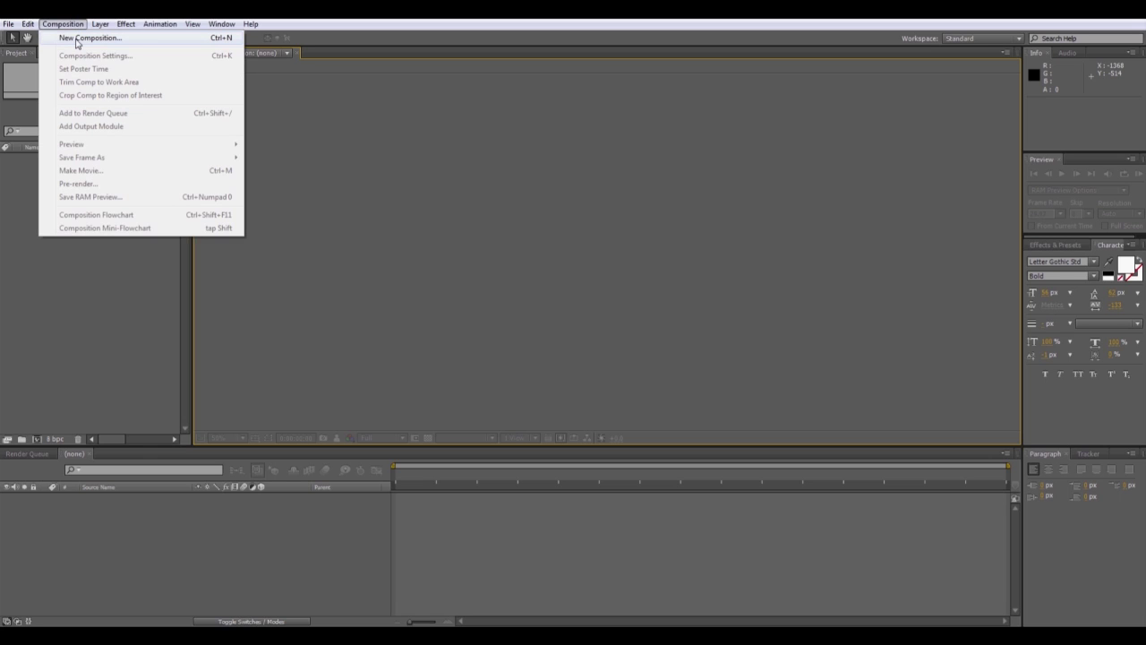
pyautogui.click(77, 39)
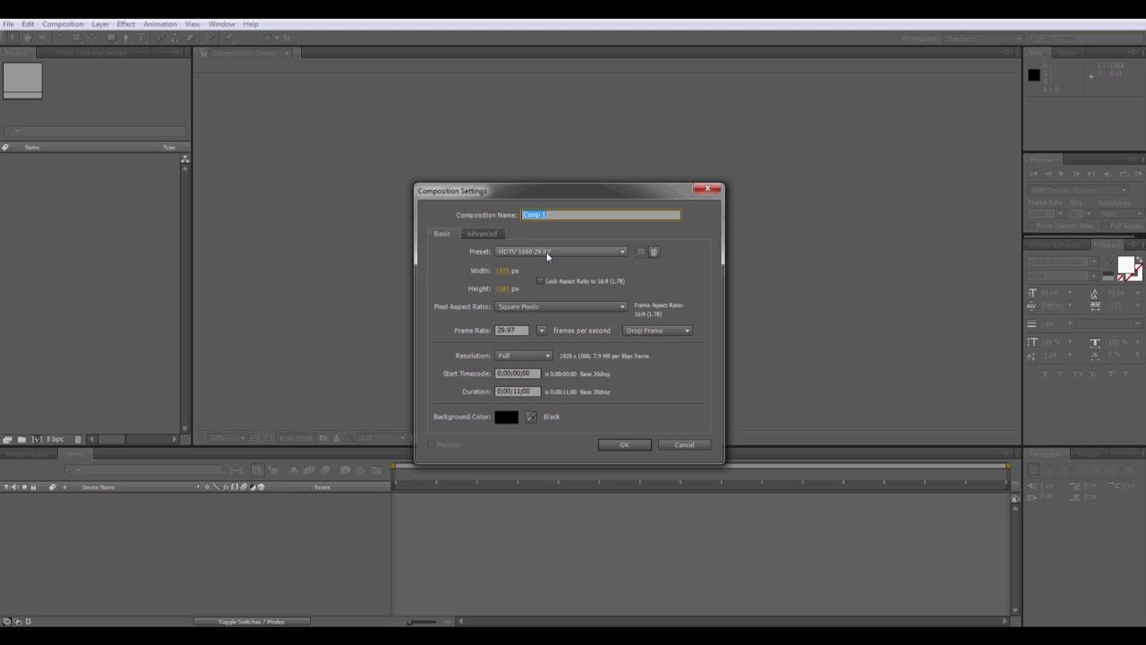
# Keep the HDTV 1080 29.97 preset and set the duration to 0;00;10;00
pyautogui.click(624, 253)
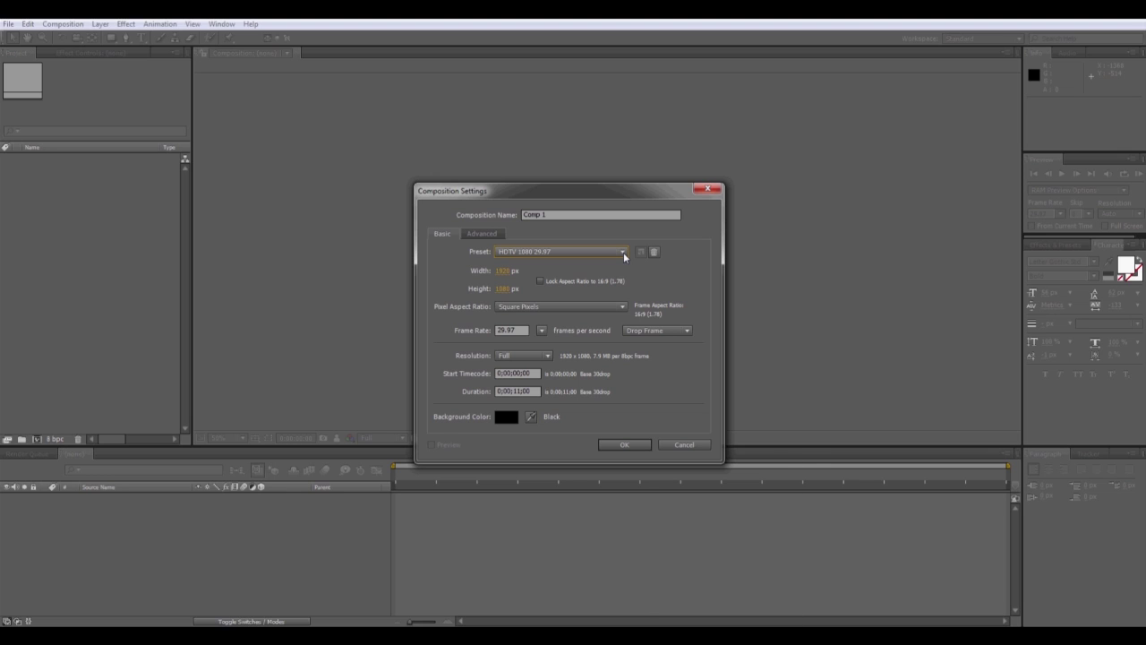
pyautogui.click(625, 254)
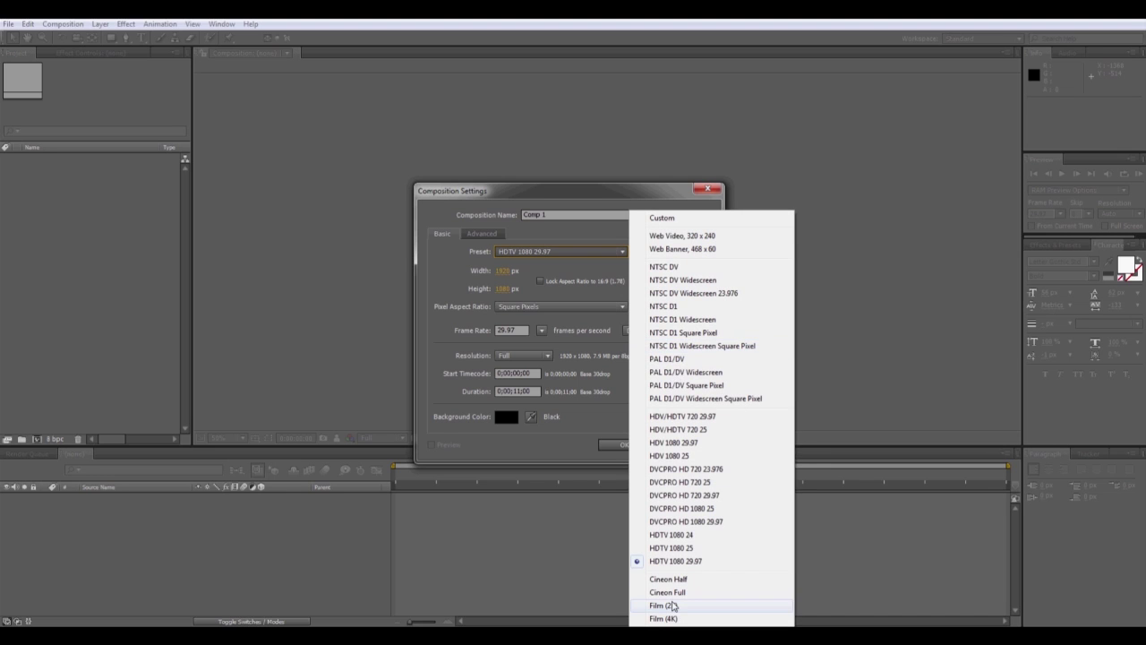
pyautogui.click(624, 254)
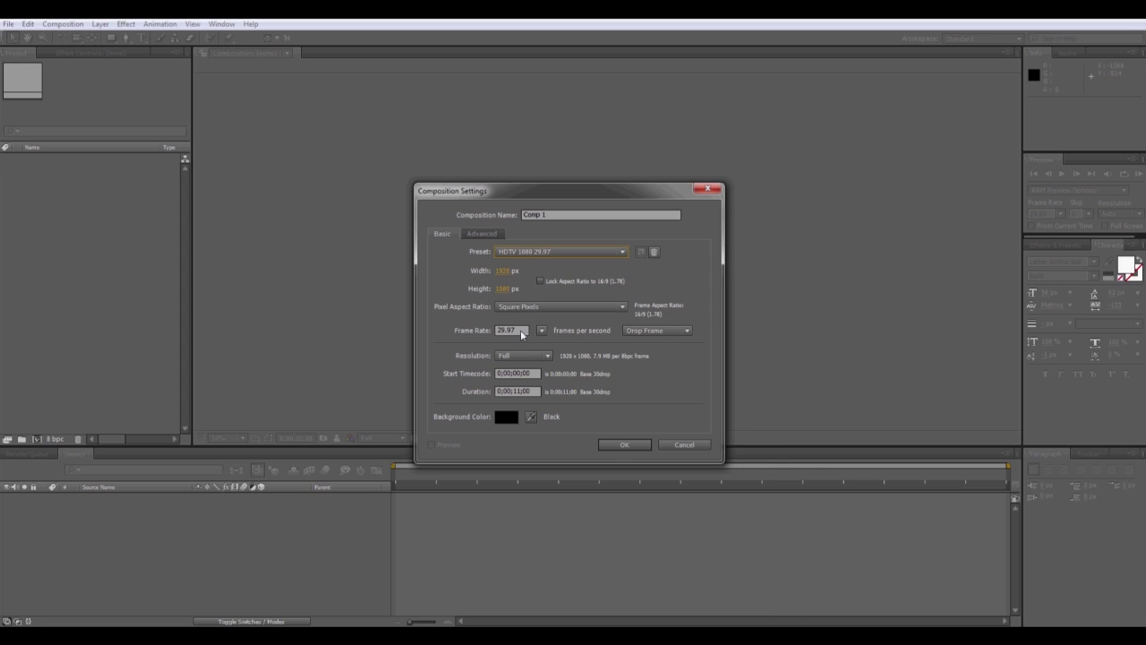
pyautogui.click(518, 391)
pyautogui.press('BackSpace')
pyautogui.write('2')
# Keep the background black and create Comp 1 with these settings
pyautogui.click(507, 417)
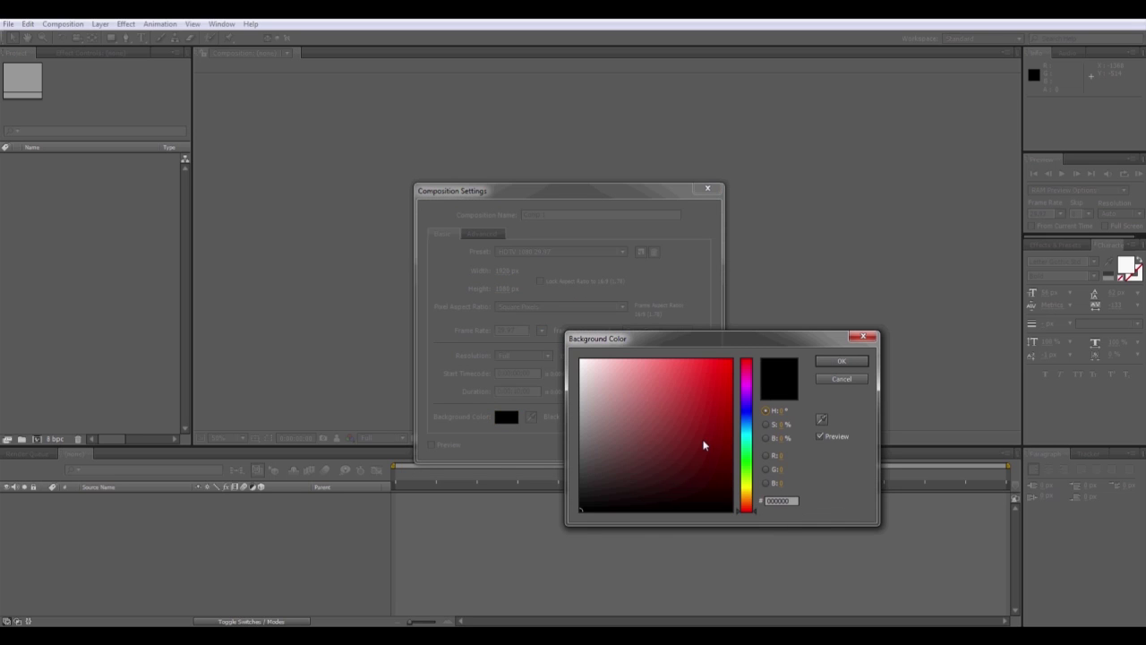
pyautogui.click(754, 392)
pyautogui.moveTo(755, 393); pyautogui.dragTo(748, 512)
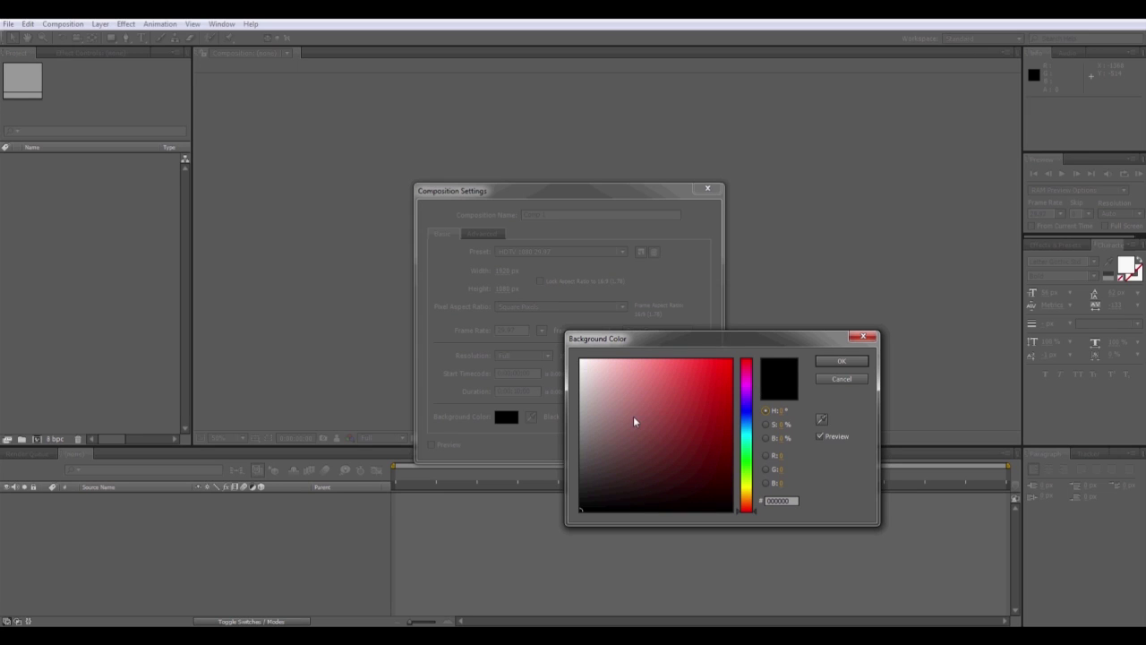
pyautogui.click(842, 379)
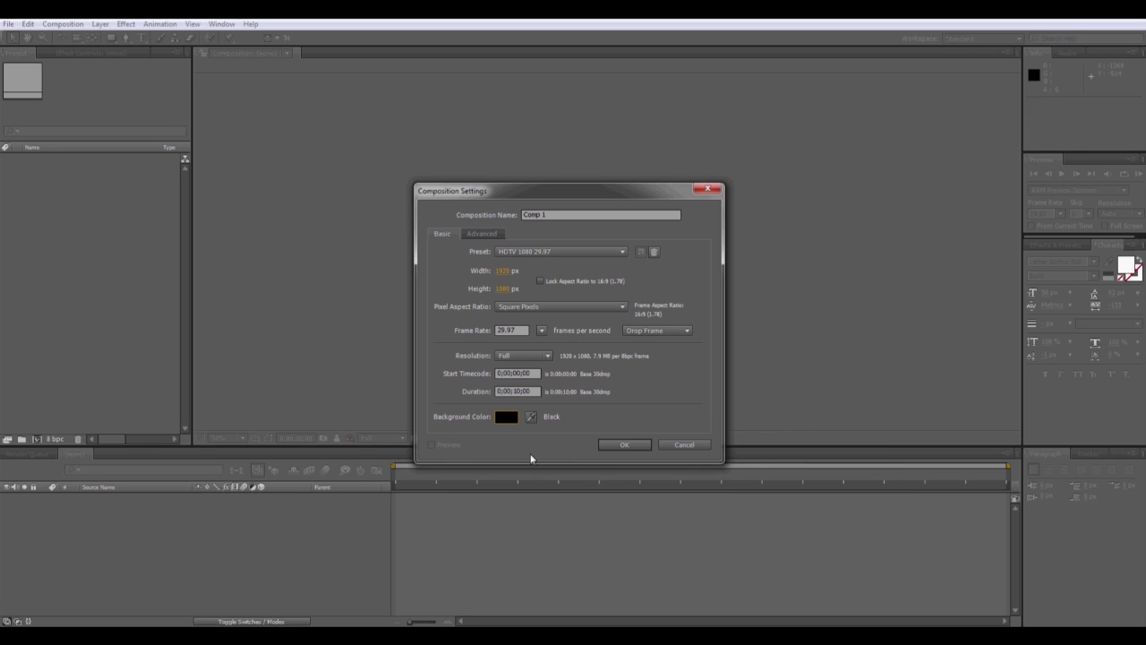
pyautogui.click(608, 447)
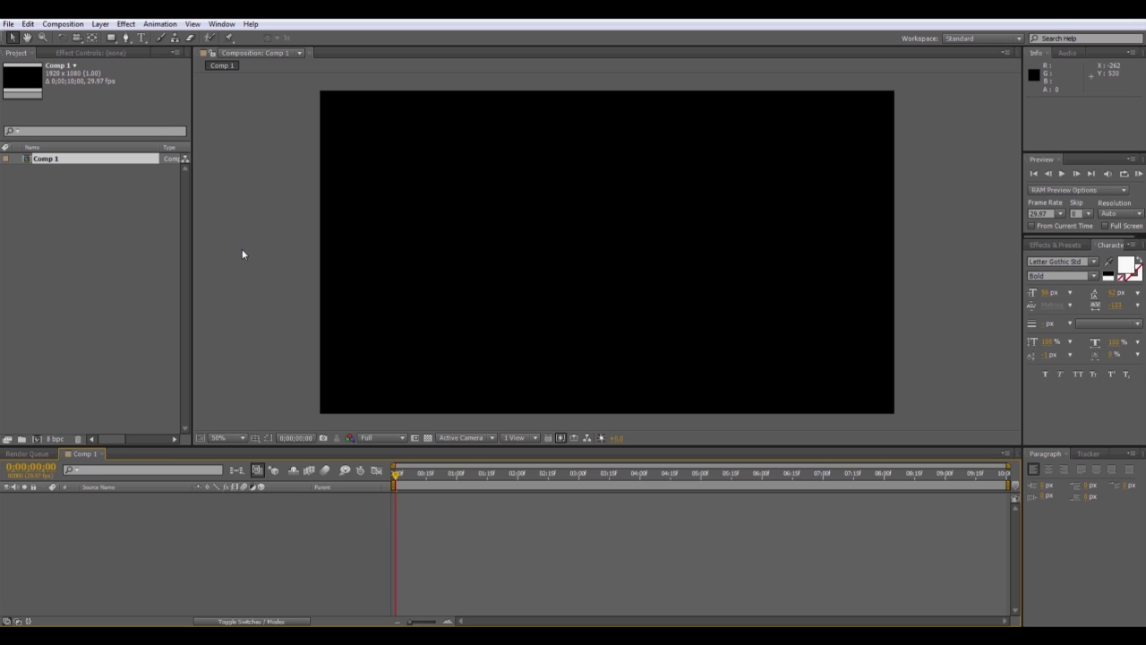
# Add a text layer above the comp's centre reading 'Title For Movie'
pyautogui.hotkey('ctrl', 't')
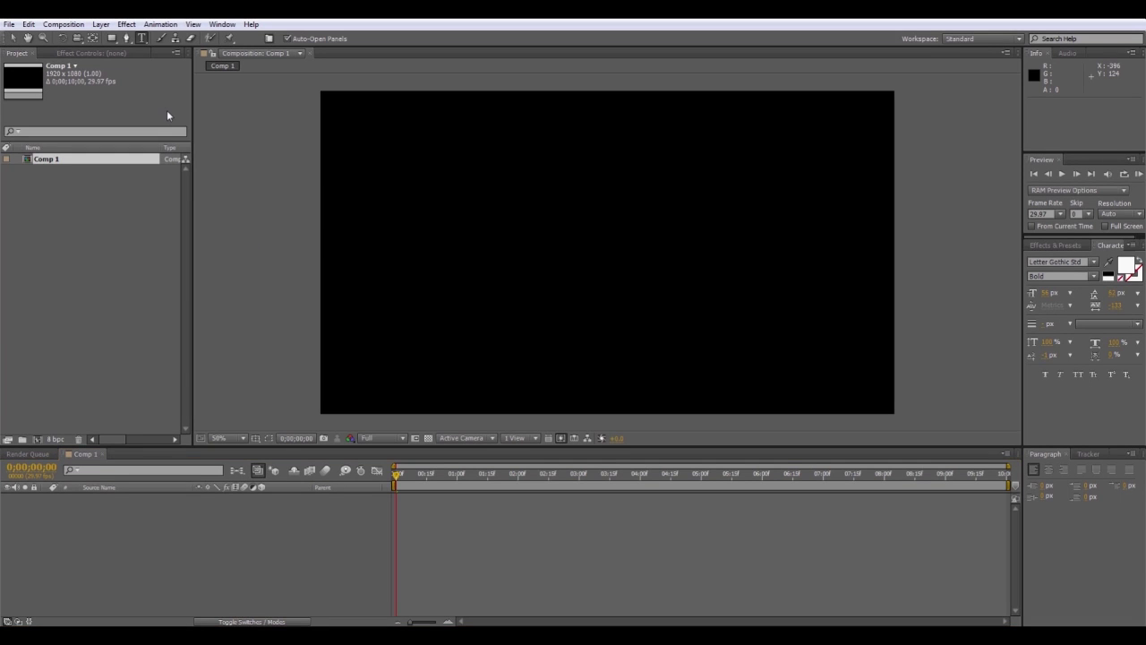
pyautogui.click(140, 38)
pyautogui.click(537, 249)
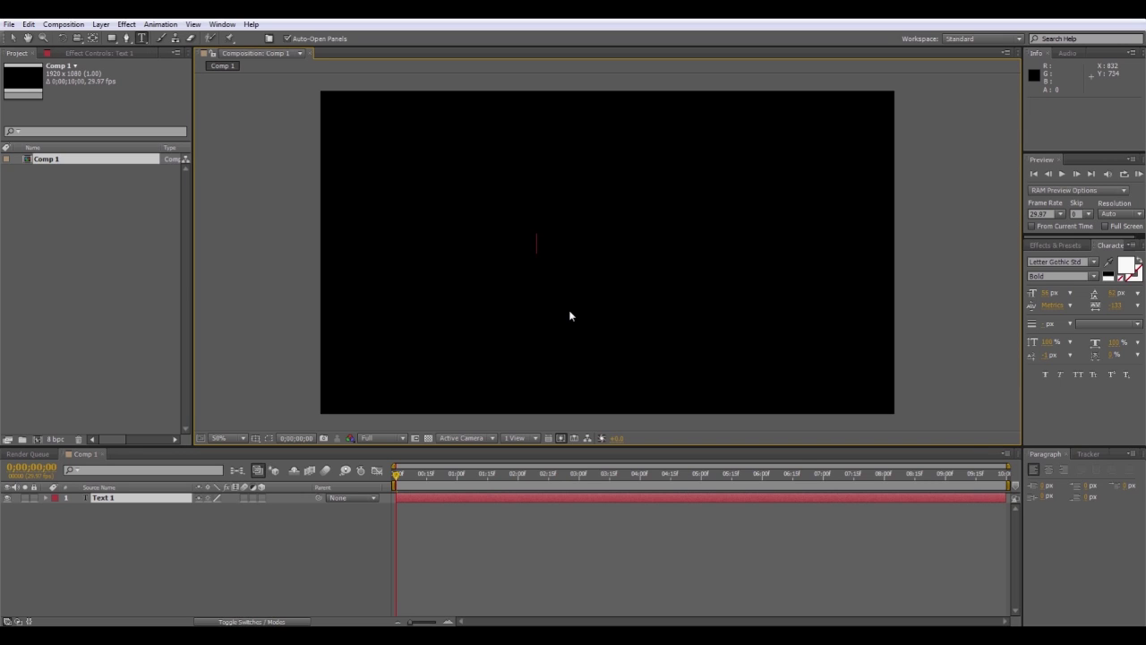
pyautogui.write('Title For Mo')
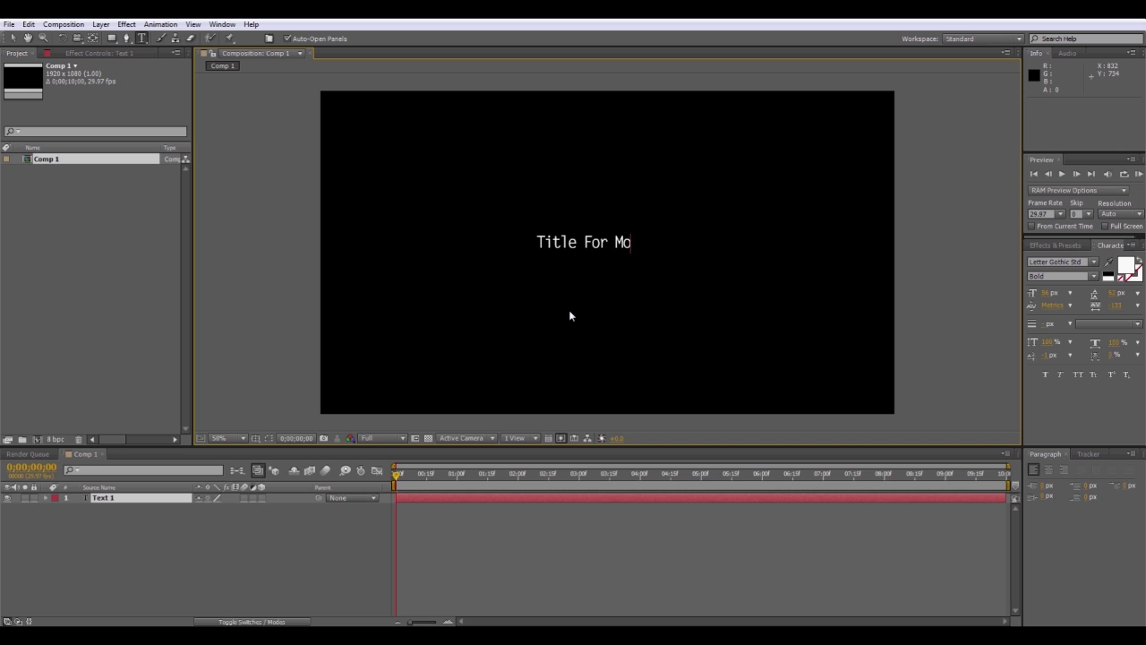
pyautogui.write('vie')
# Select the title text and try font and style options, settling on Bold
pyautogui.click(1093, 261)
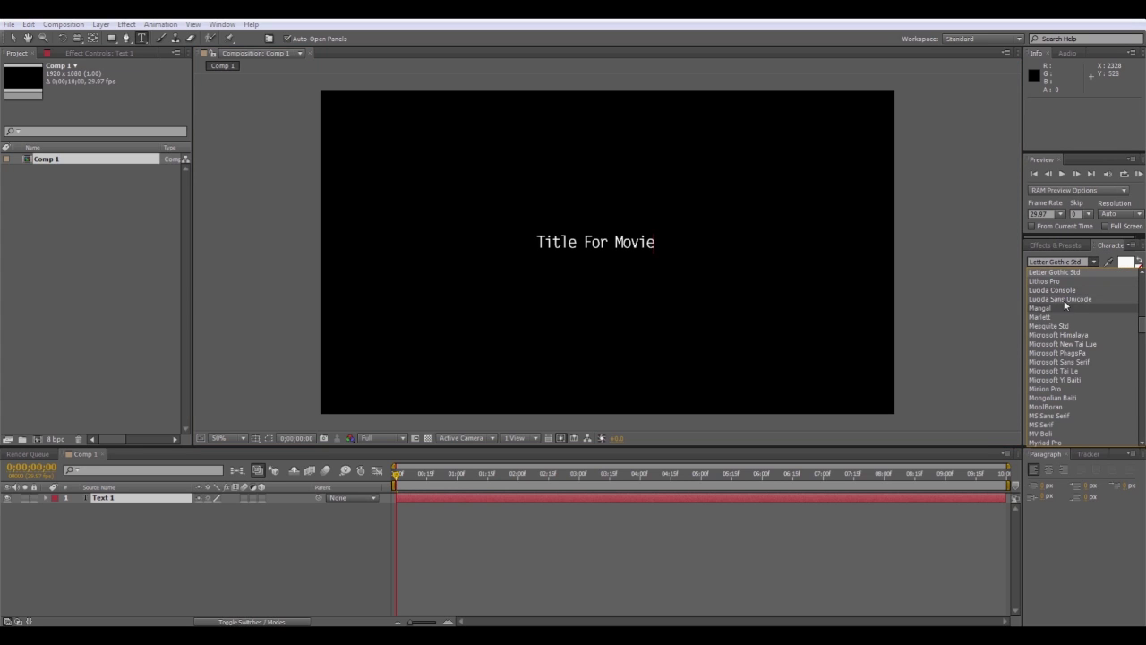
pyautogui.click(1050, 281)
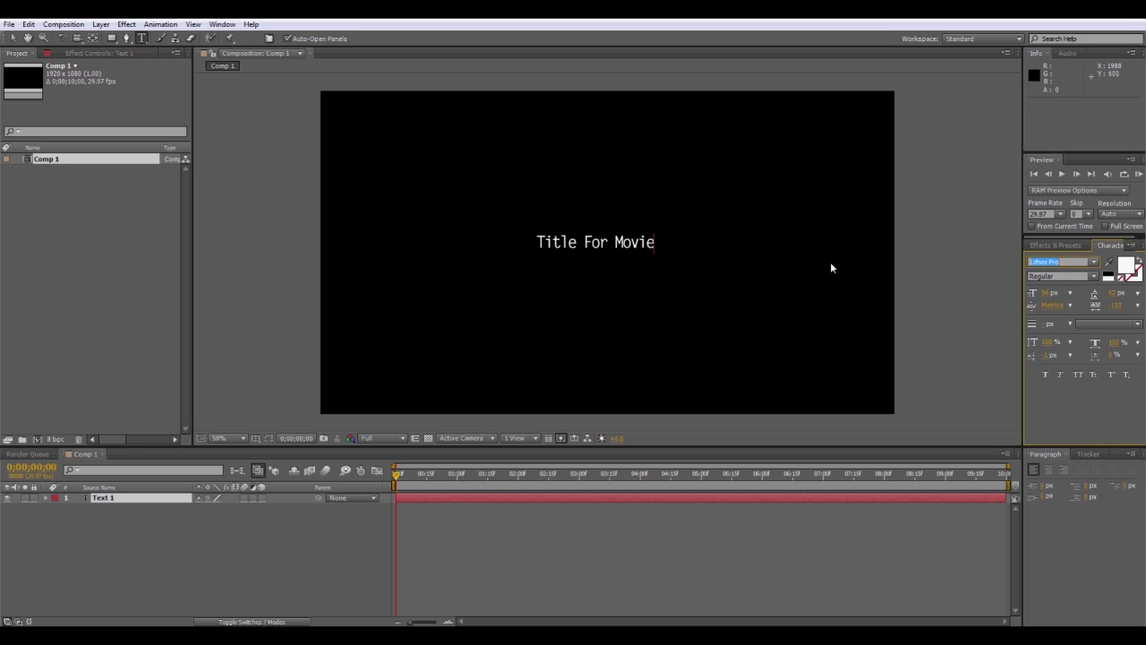
pyautogui.moveTo(537, 242); pyautogui.dragTo(667, 257)
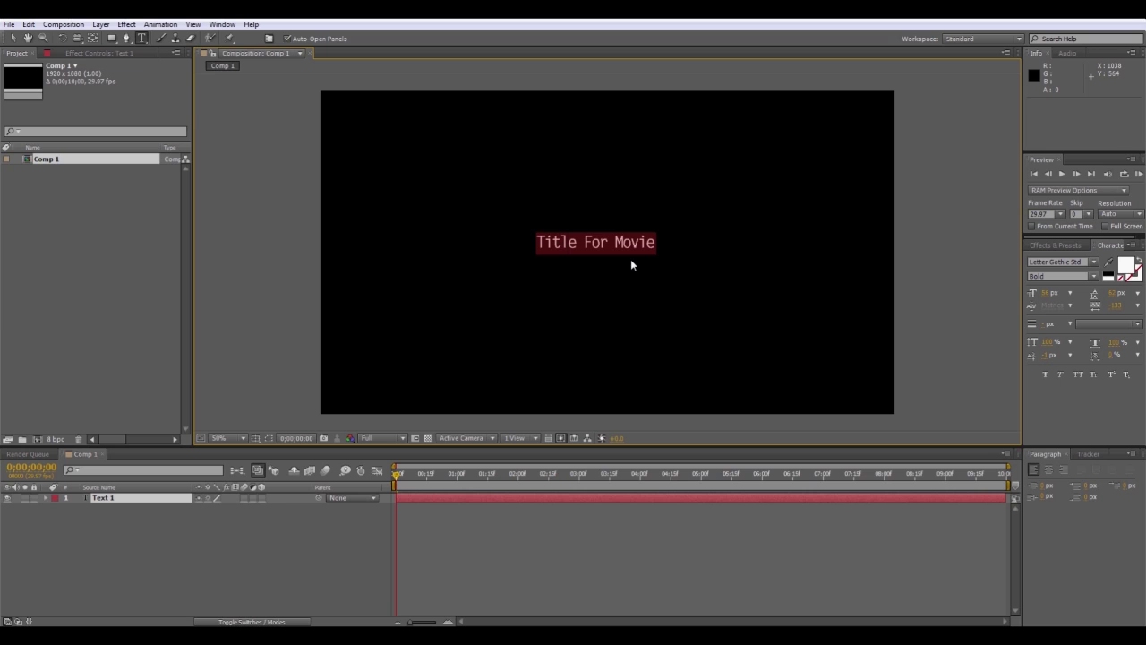
pyautogui.click(1093, 276)
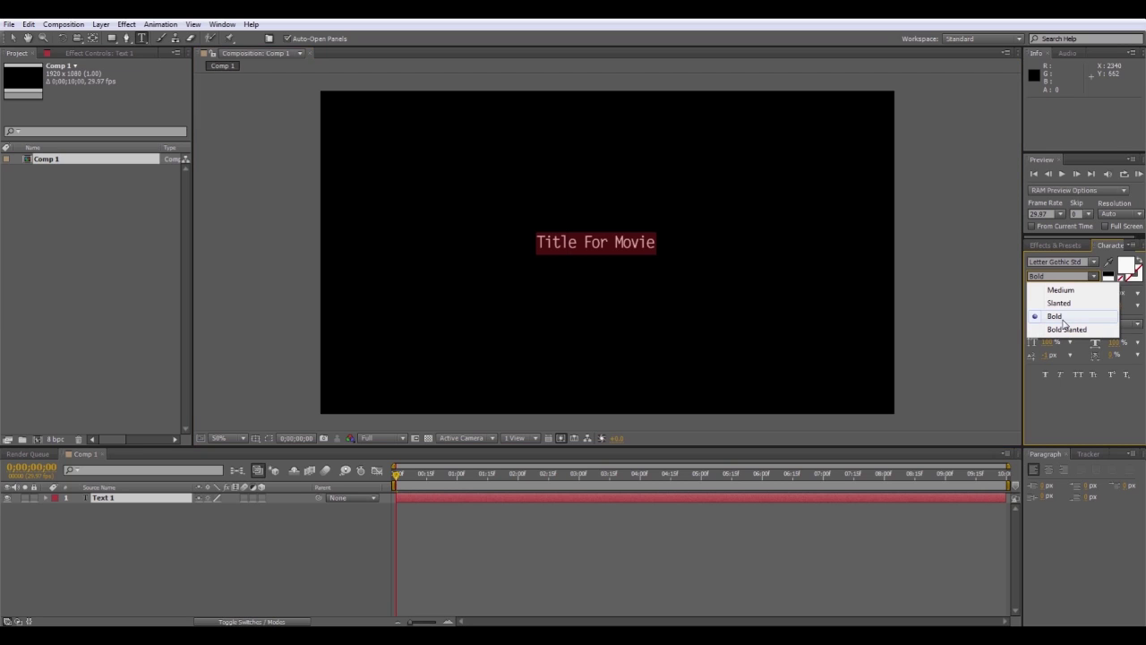
pyautogui.click(1059, 291)
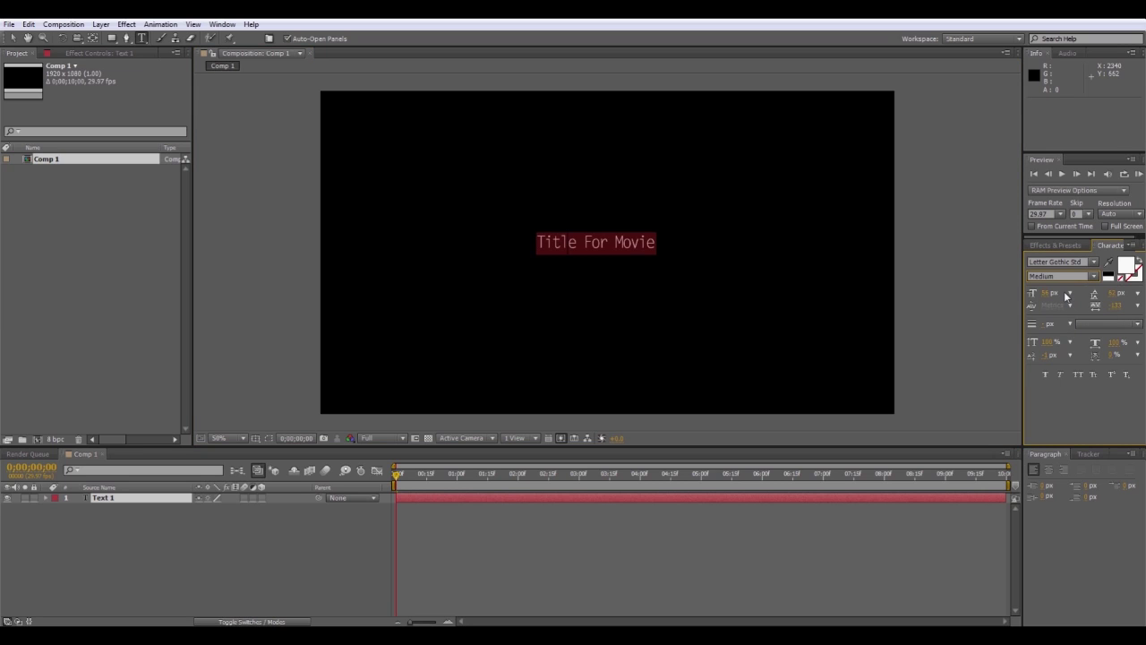
pyautogui.click(1074, 275)
pyautogui.click(1061, 317)
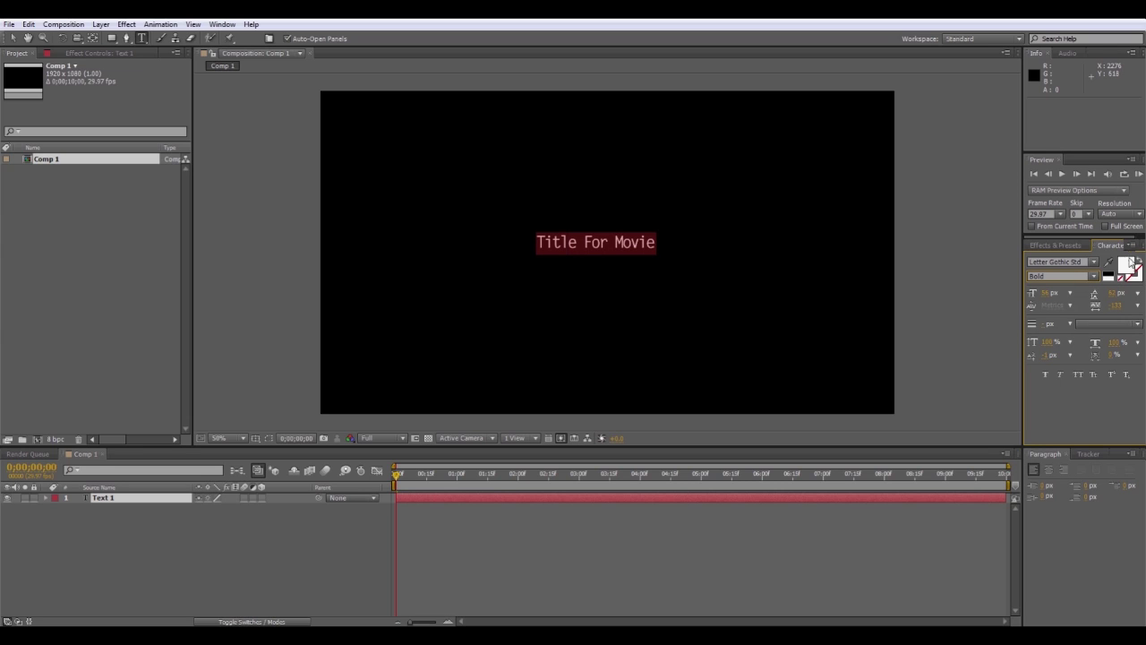
# Keep the title colour near white and make its font size slightly larger
pyautogui.click(1130, 269)
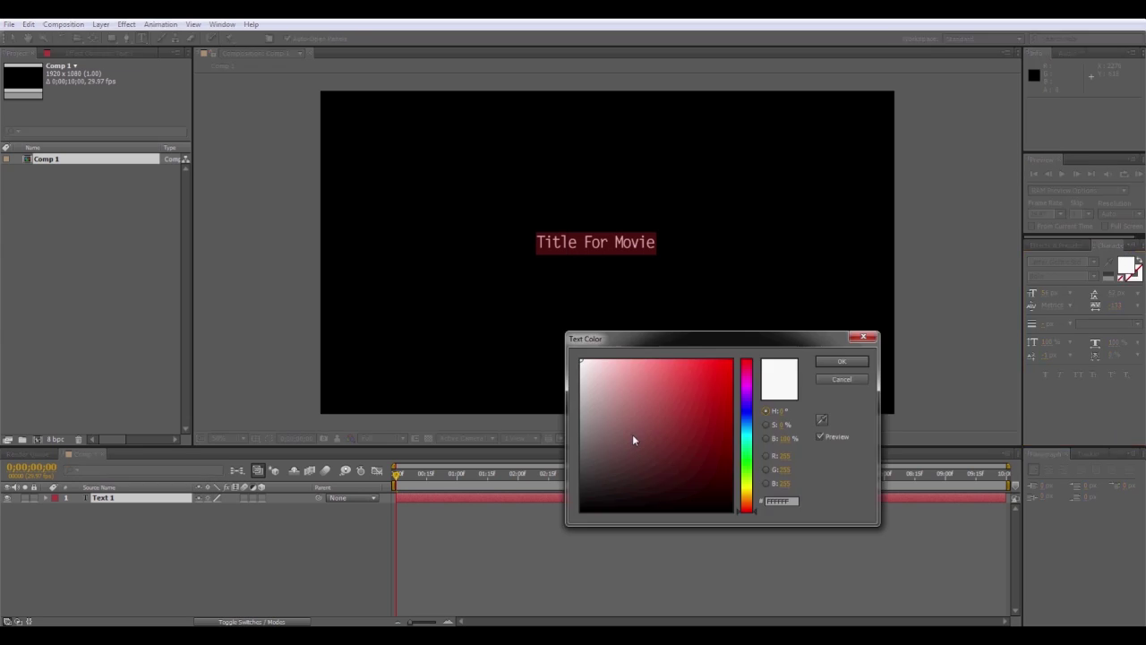
pyautogui.write('FF0808')
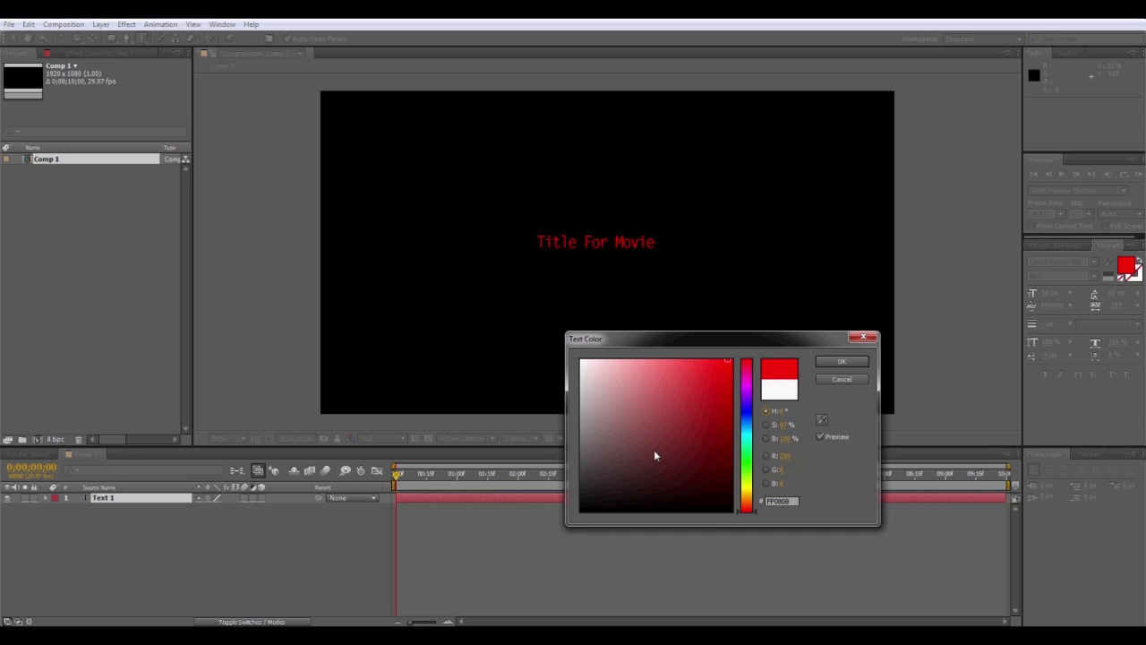
pyautogui.moveTo(654, 455); pyautogui.dragTo(577, 365)
pyautogui.click(834, 359)
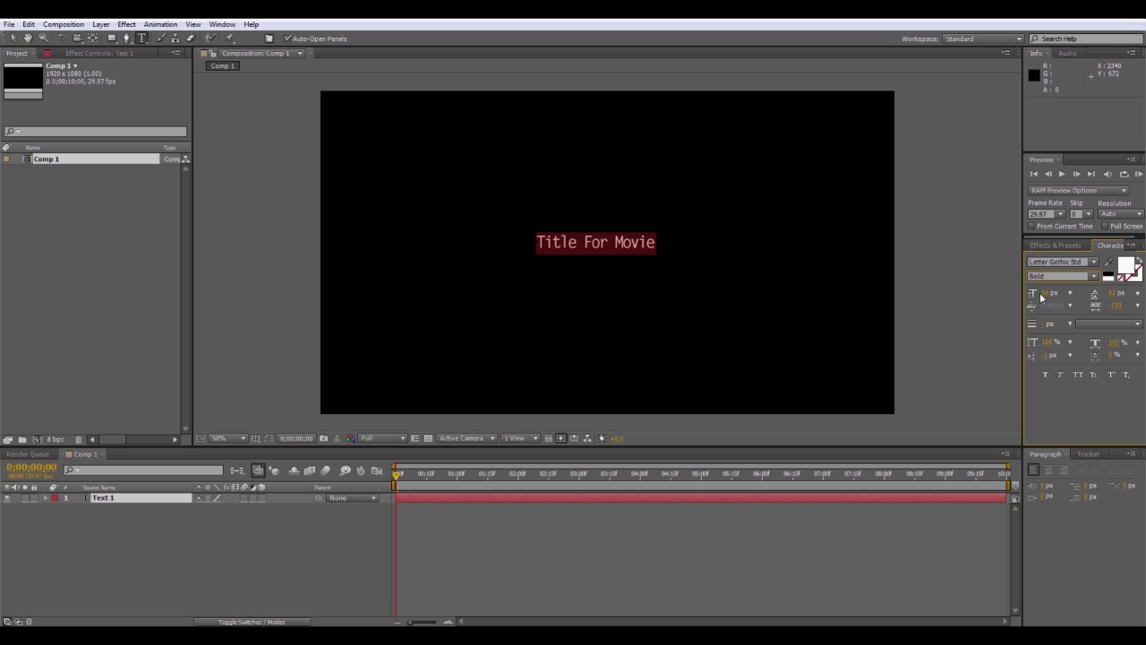
pyautogui.moveTo(1041, 298); pyautogui.dragTo(1094, 307)
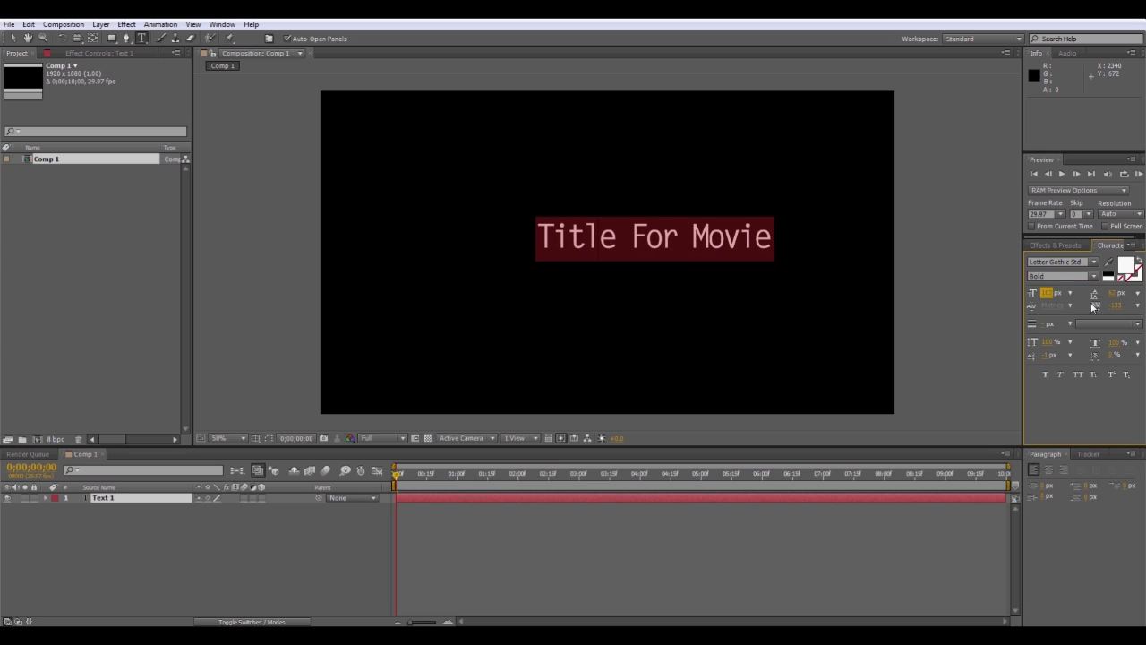
pyautogui.moveTo(1093, 307); pyautogui.dragTo(1069, 308)
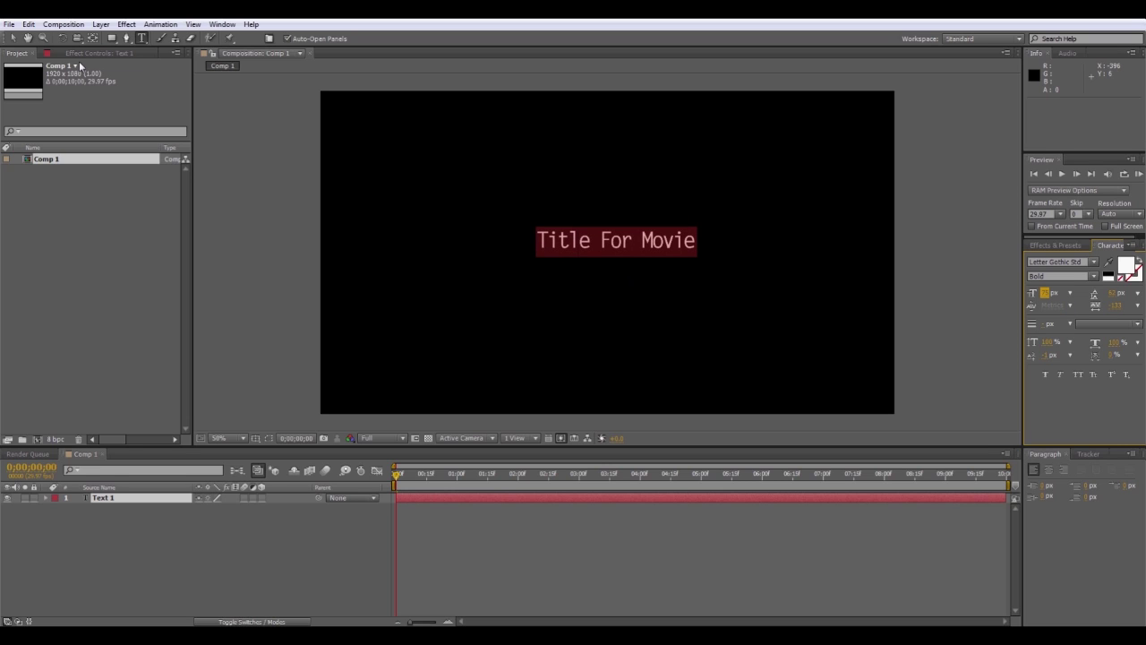
# Commit the text and centre the title using the title/action safe guides
pyautogui.click(13, 38)
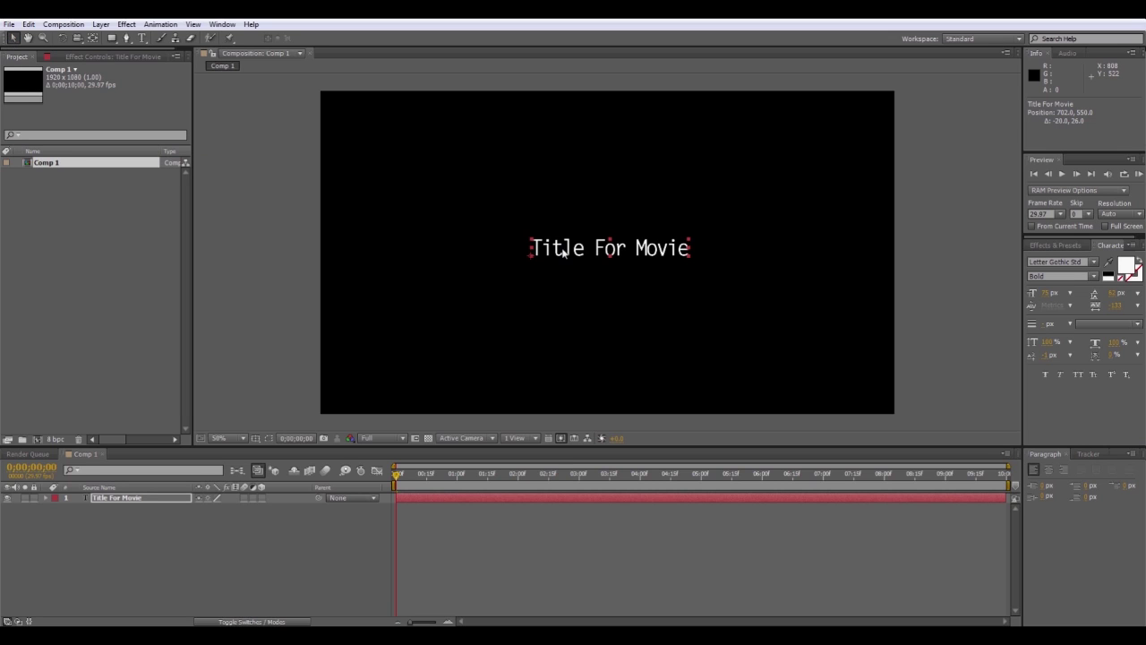
pyautogui.moveTo(563, 251); pyautogui.dragTo(544, 266)
pyautogui.moveTo(612, 266); pyautogui.dragTo(598, 244)
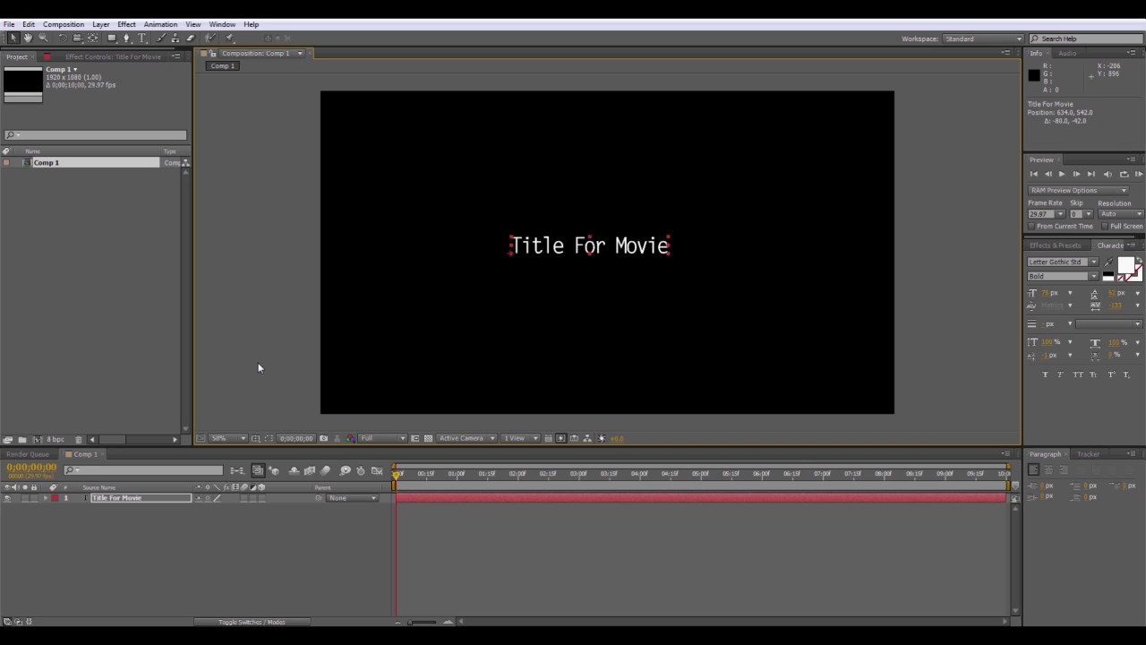
pyautogui.click(256, 438)
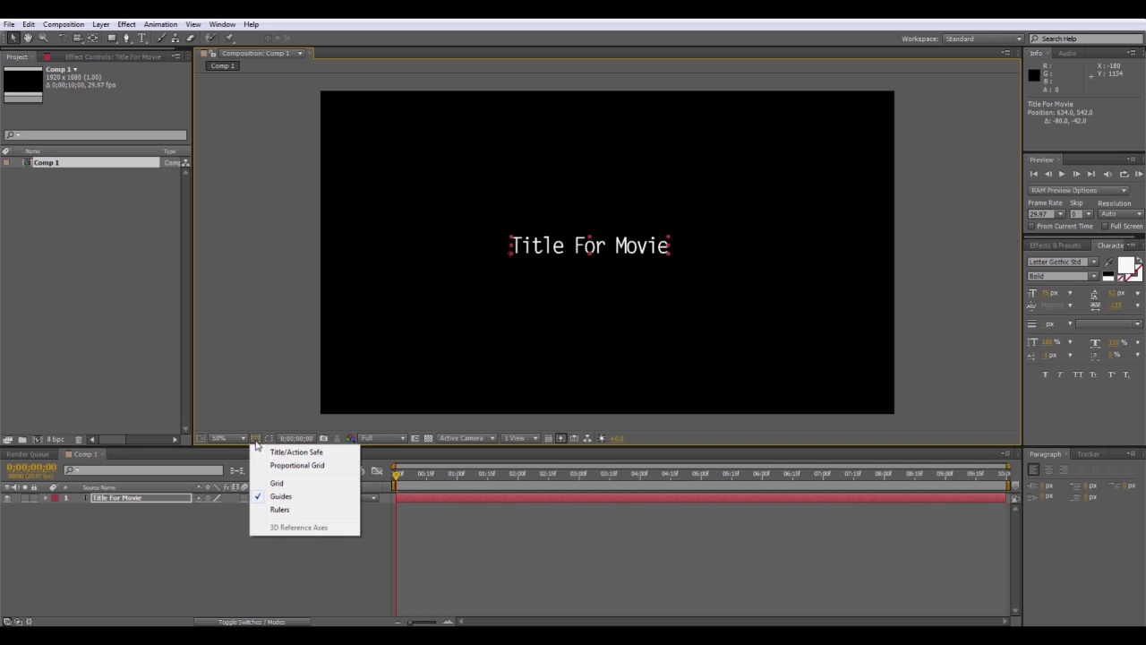
pyautogui.click(296, 452)
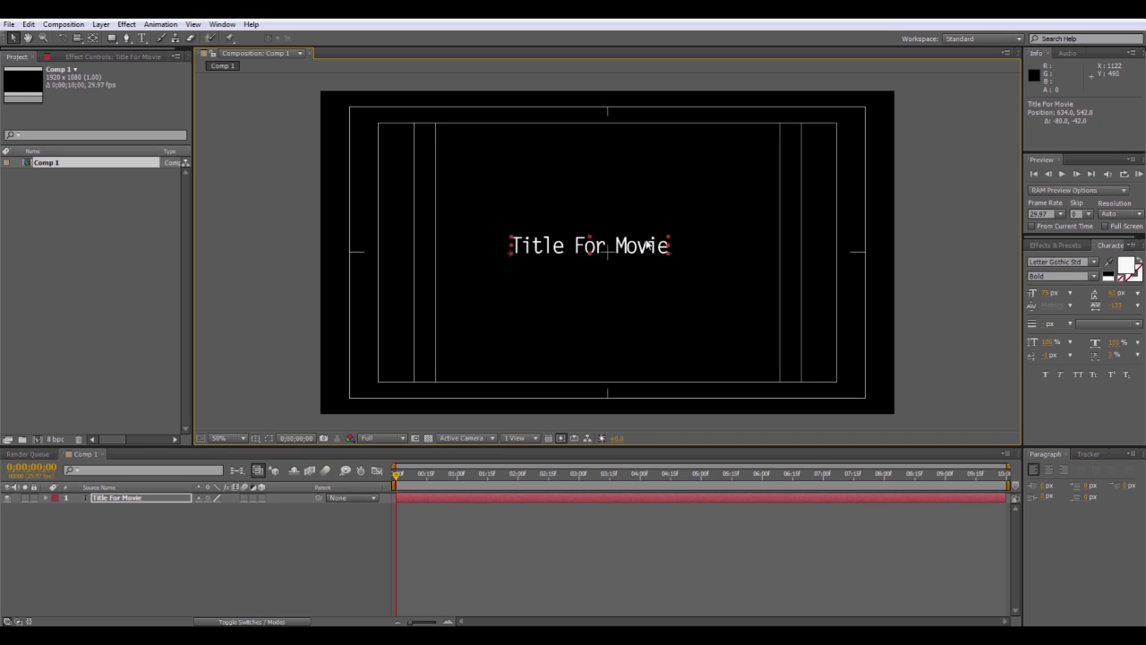
pyautogui.moveTo(647, 245); pyautogui.dragTo(653, 257)
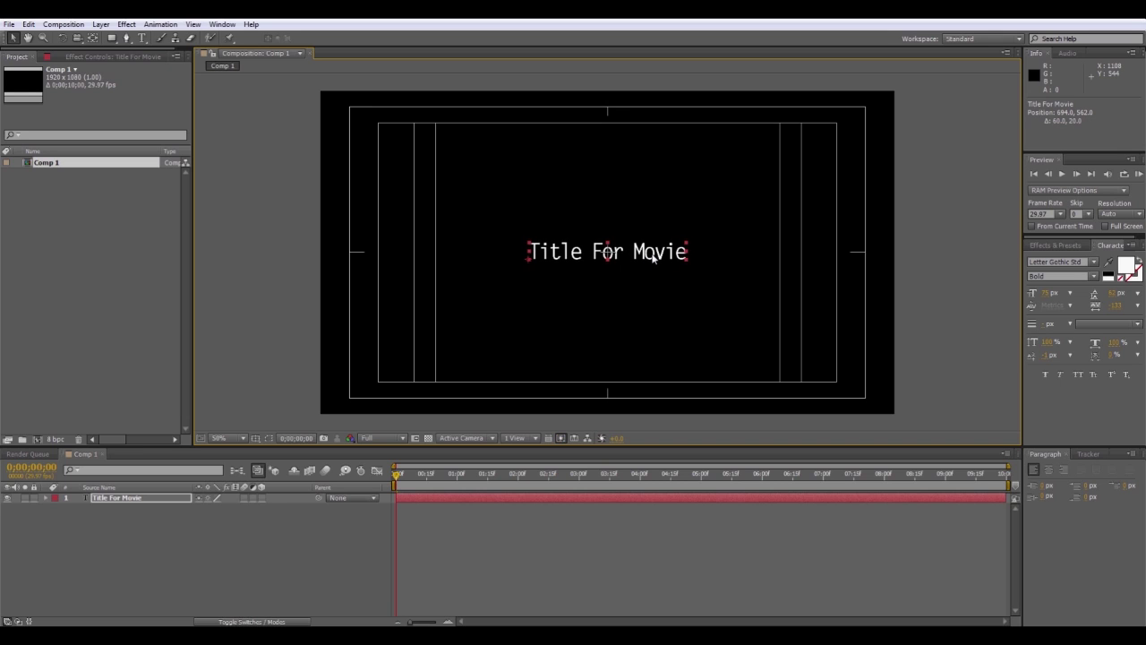
# Try a proportional grid overlay, then return to the title/action safe guides
pyautogui.click(255, 438)
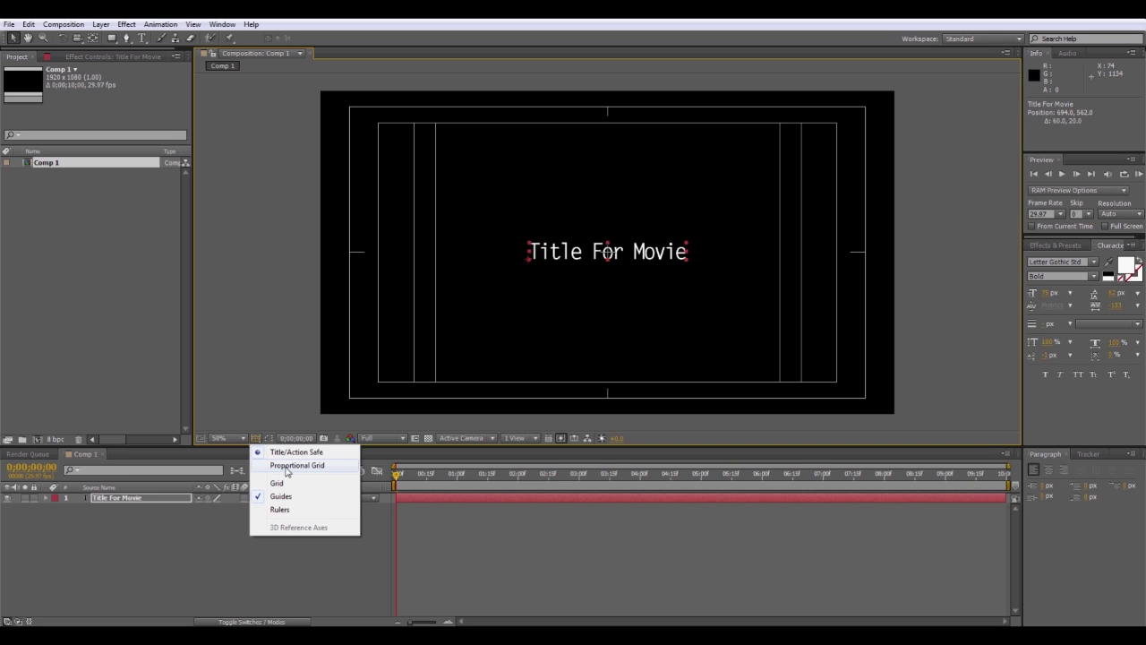
pyautogui.click(287, 466)
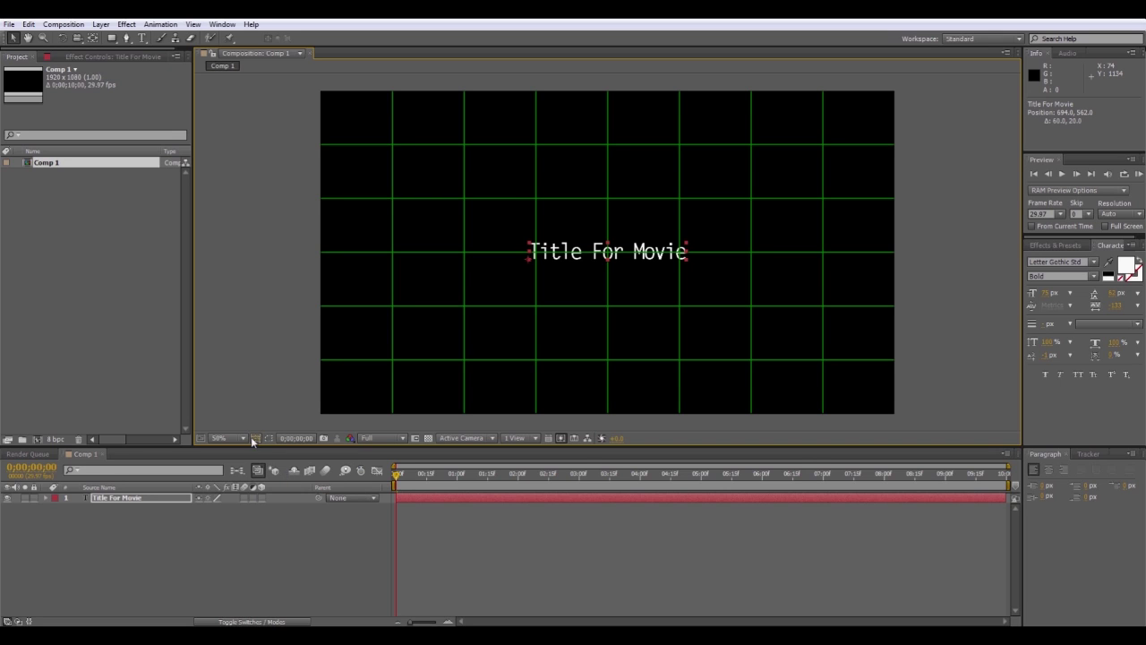
pyautogui.click(254, 438)
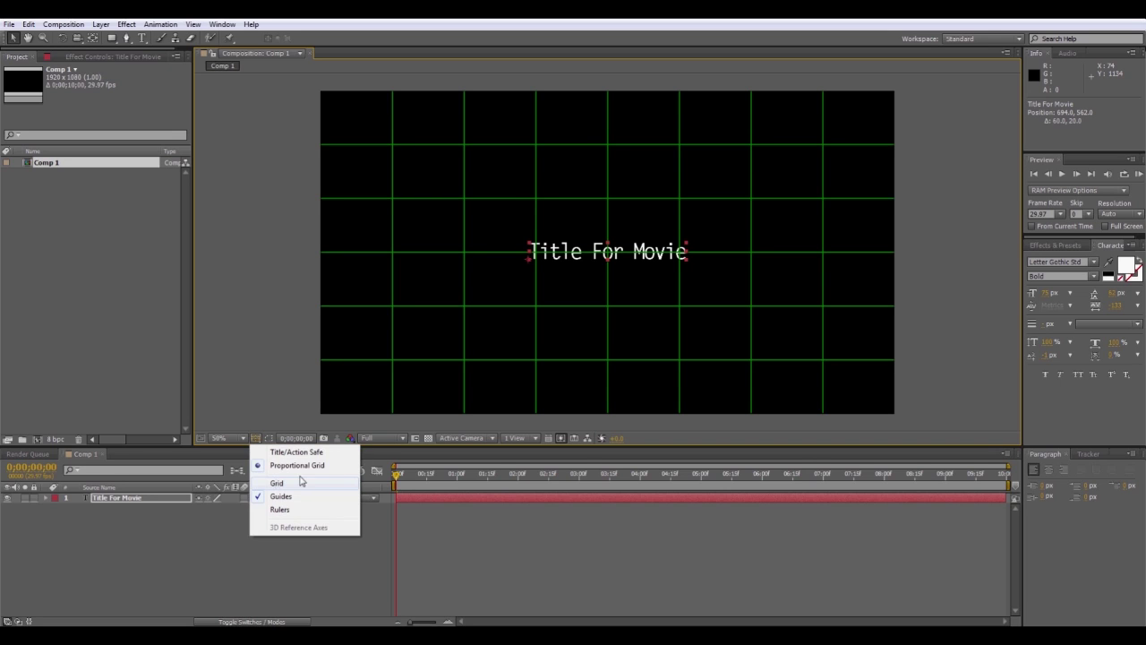
pyautogui.click(299, 453)
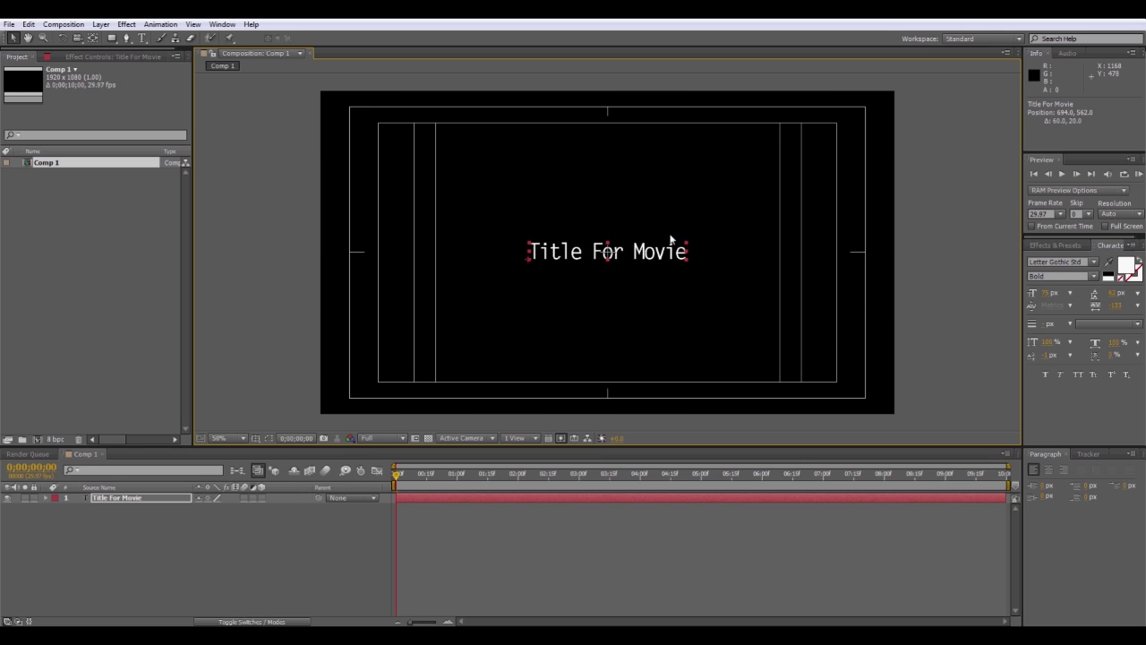
pyautogui.click(256, 439)
# Turn off the title/action safe guides
pyautogui.click(300, 454)
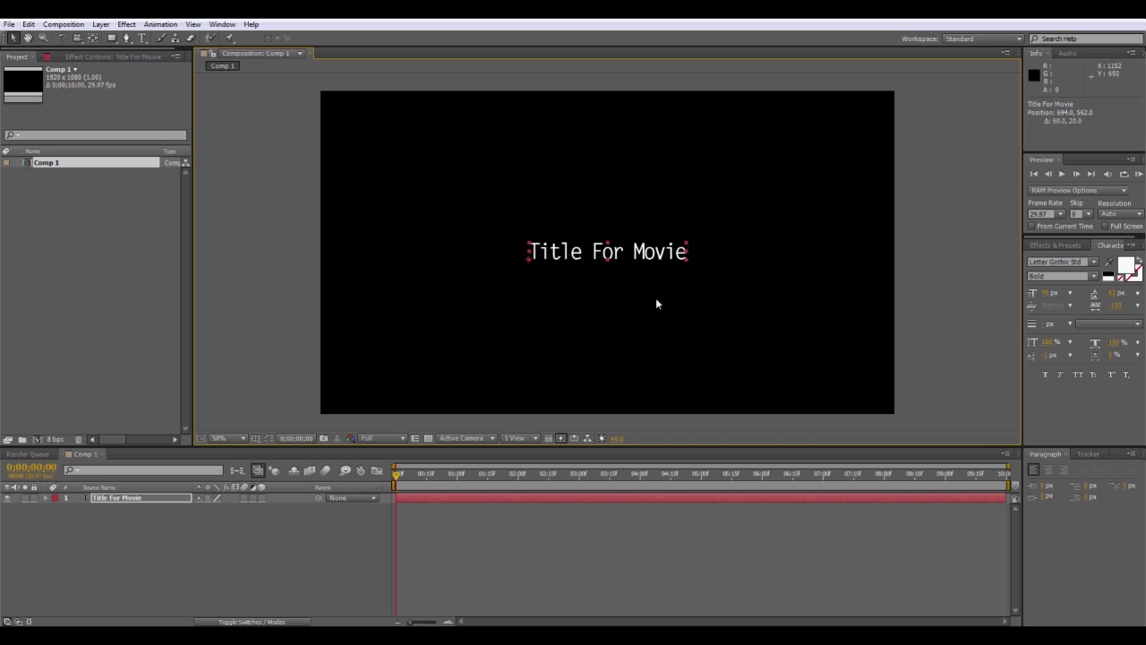
# Expand the title's Transform properties and scrub its scale up to about 151%
pyautogui.click(46, 499)
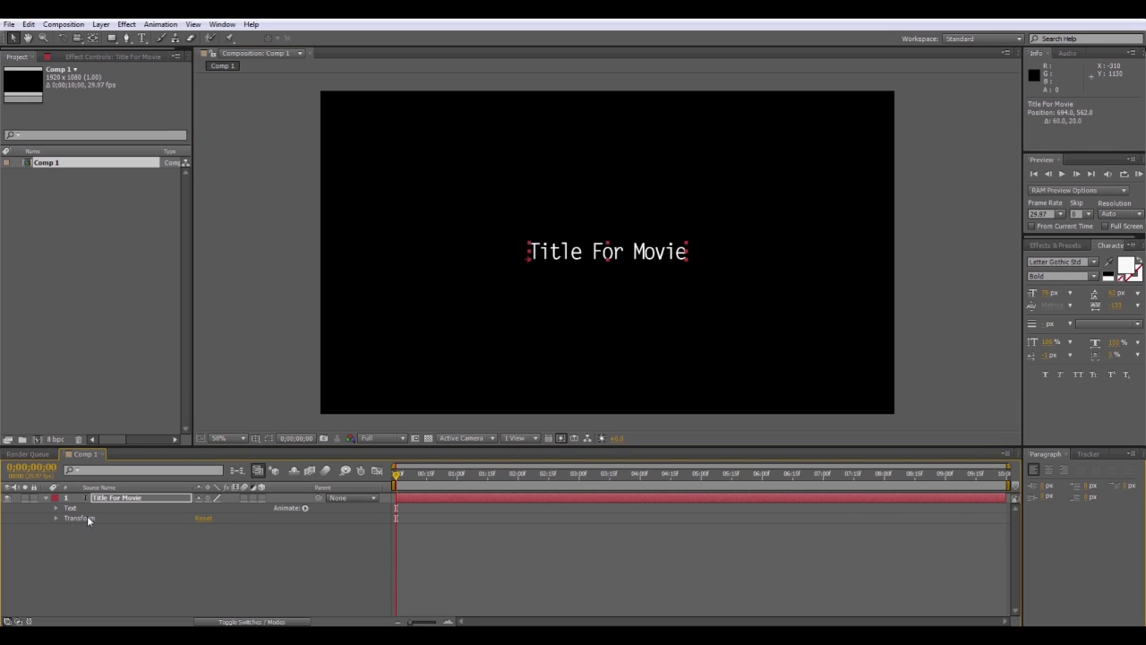
pyautogui.doubleClick(87, 517)
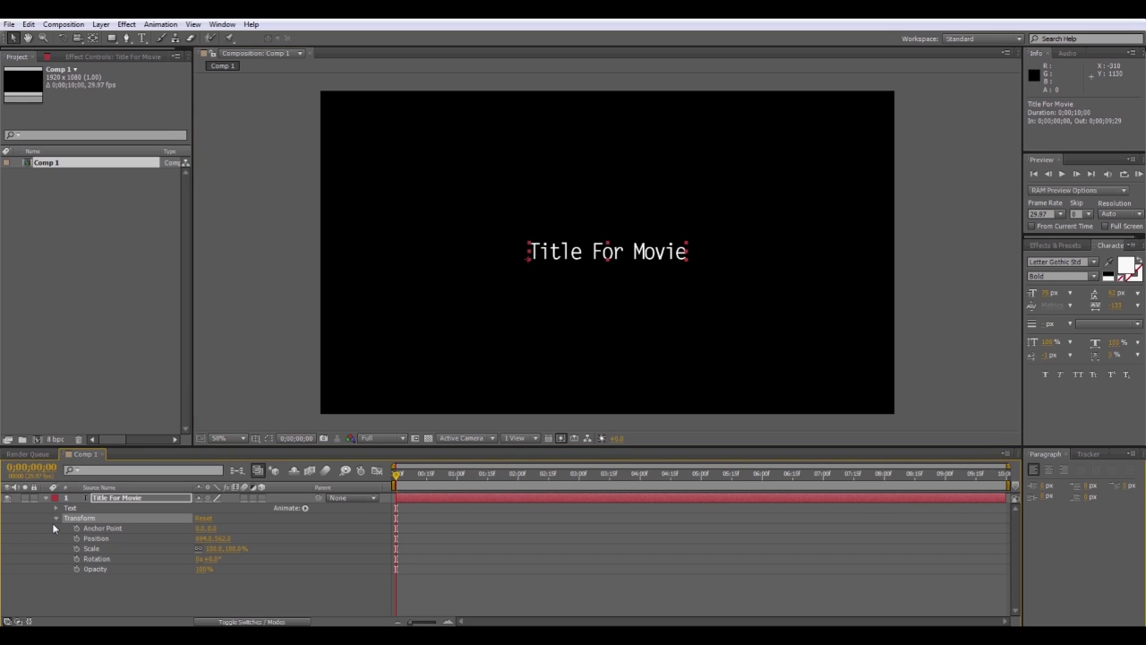
pyautogui.click(55, 519)
pyautogui.click(55, 518)
pyautogui.moveTo(202, 568); pyautogui.dragTo(243, 559)
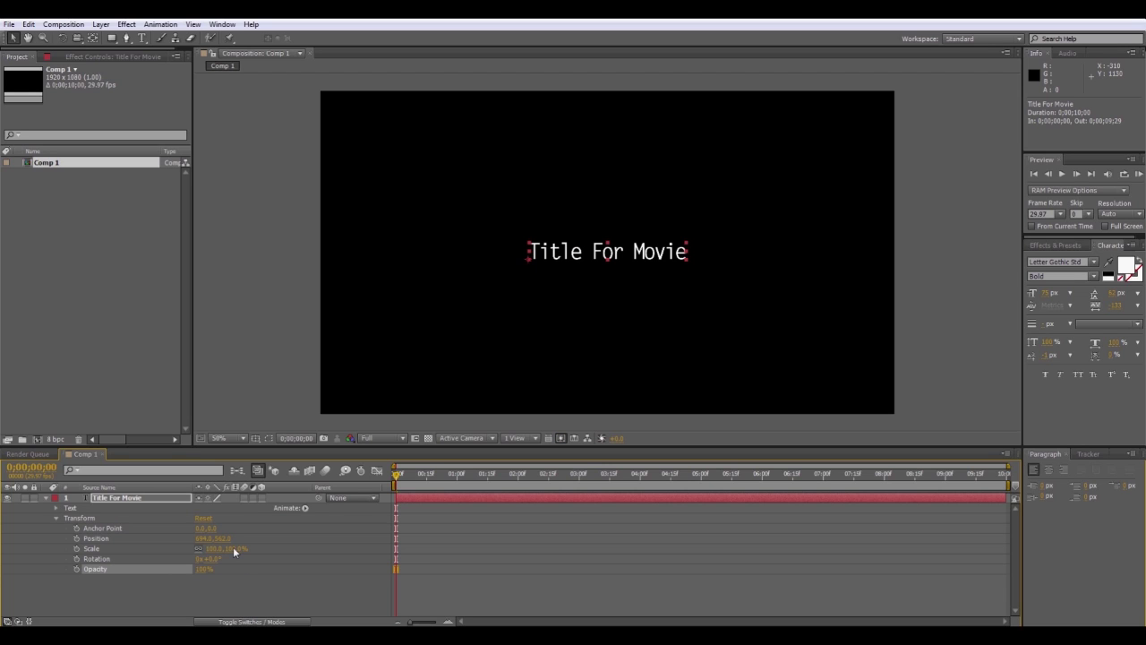
pyautogui.moveTo(233, 548); pyautogui.dragTo(201, 538)
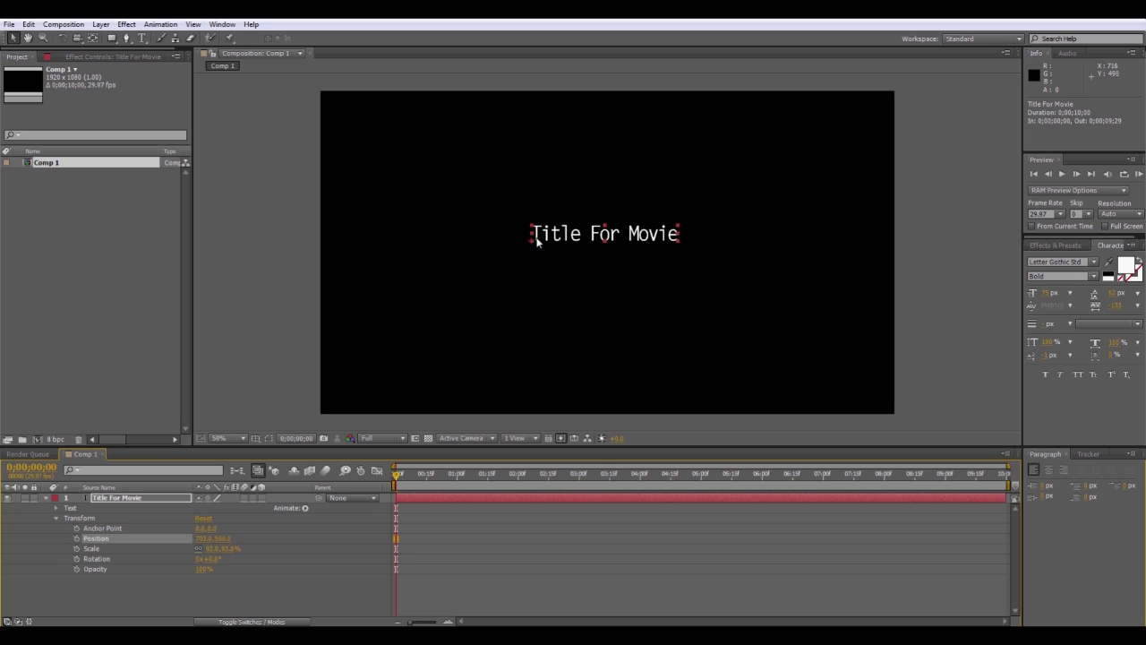
pyautogui.moveTo(531, 238)
pyautogui.mouseDown()
pyautogui.moveTo(550, 289)
pyautogui.moveTo(523, 246)
pyautogui.mouseUp()
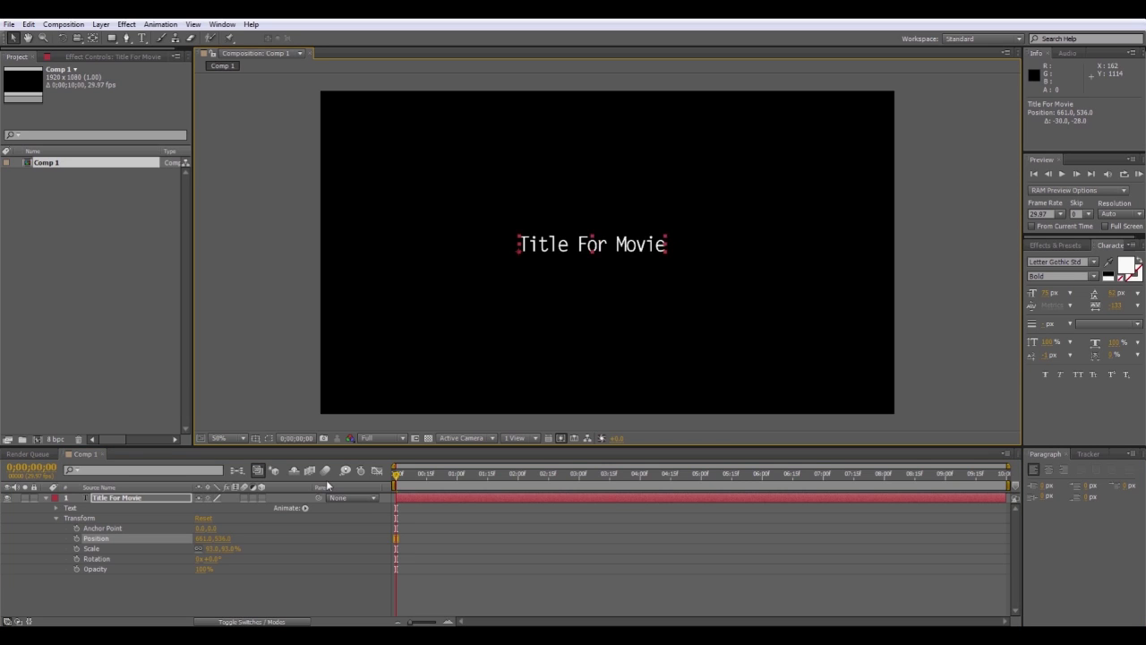
pyautogui.moveTo(217, 548); pyautogui.dragTo(242, 546)
# Set the title's Position Y to 600 and reset its Rotation to 0°
pyautogui.click(226, 538)
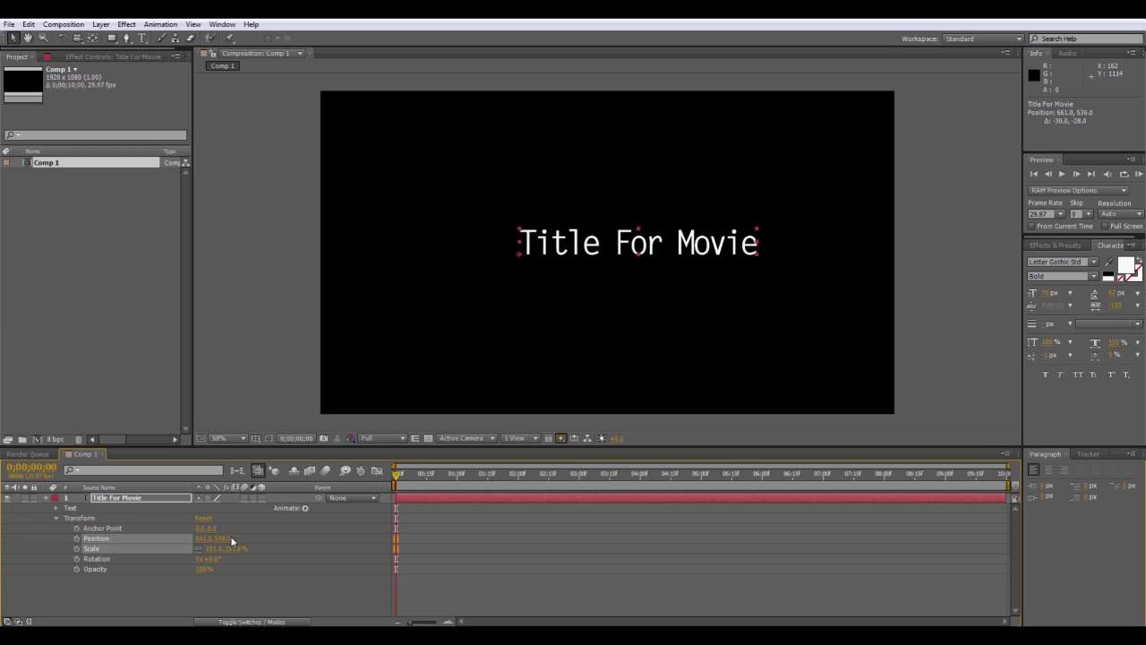
pyautogui.write('600')
pyautogui.press('Return')
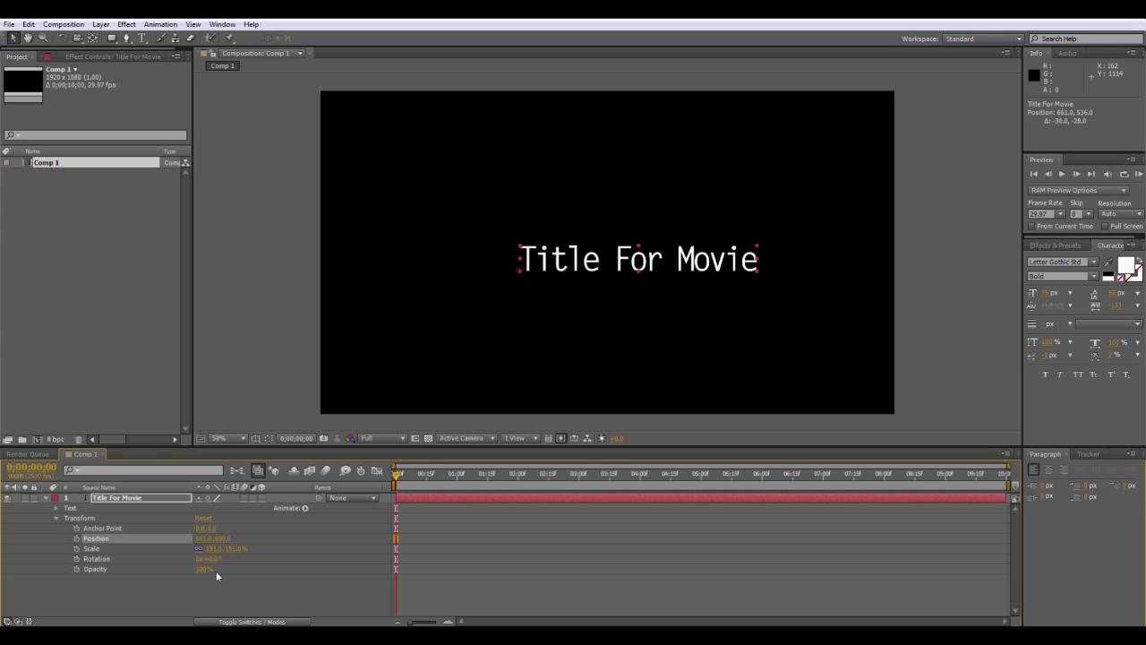
pyautogui.moveTo(212, 558)
pyautogui.mouseDown()
pyautogui.moveTo(238, 558)
pyautogui.moveTo(192, 558)
pyautogui.moveTo(218, 570)
pyautogui.mouseUp()
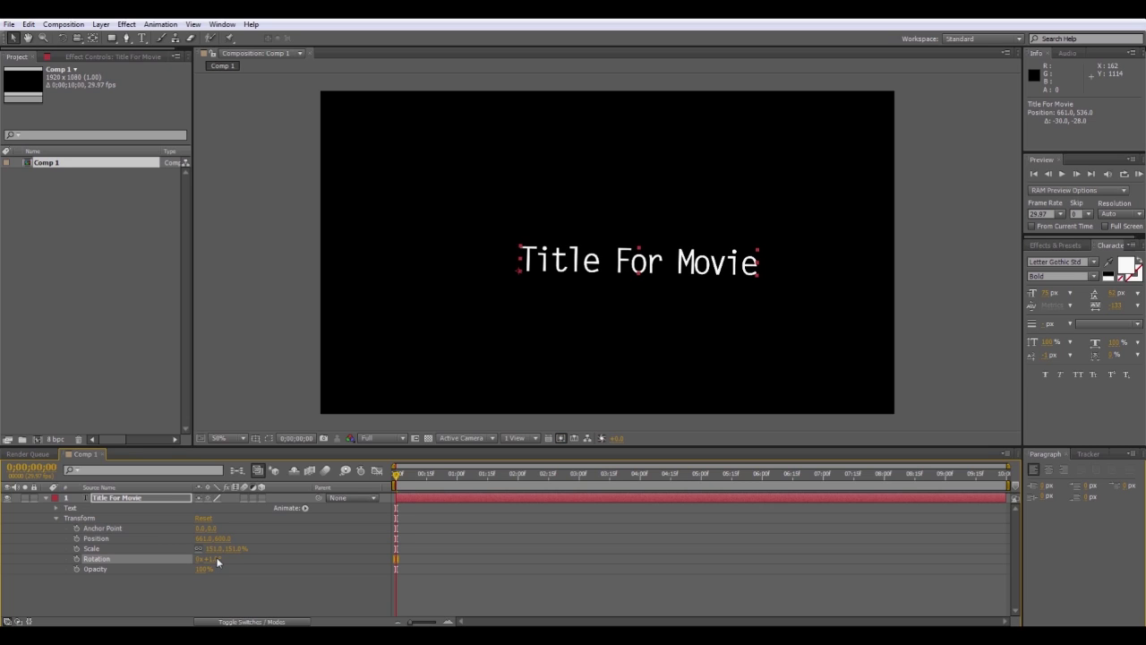
pyautogui.write('0')
pyautogui.click(237, 530)
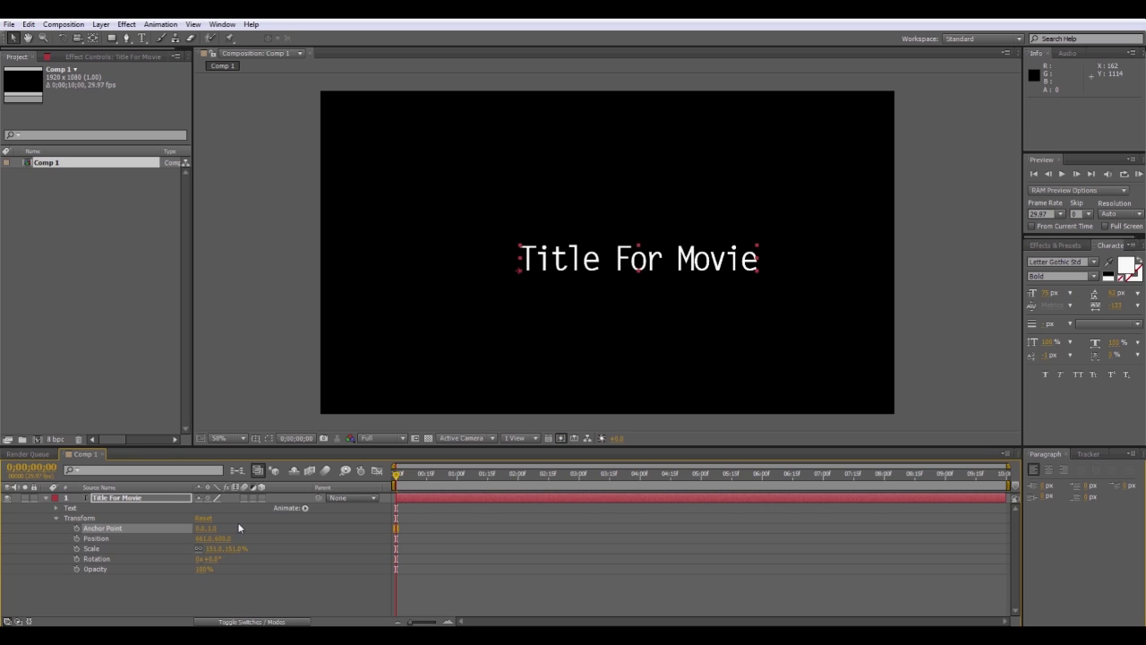
# Set the title's anchor point to about 266, -23, near the text's middle
pyautogui.rightClick(527, 268)
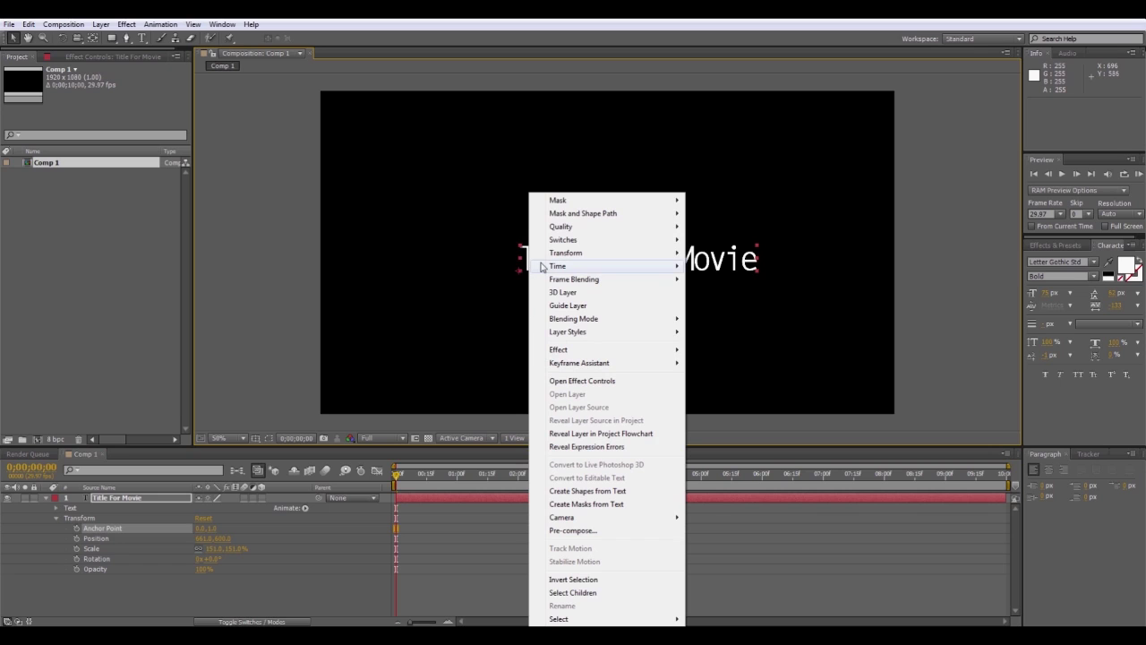
pyautogui.moveTo(574, 255)
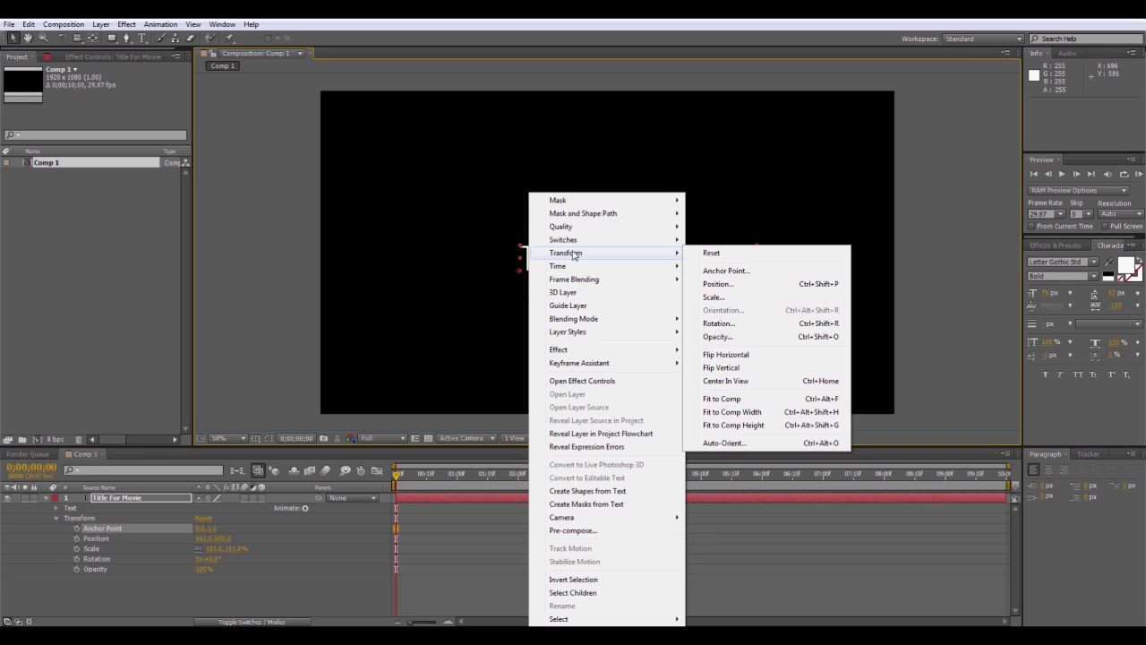
pyautogui.click(725, 272)
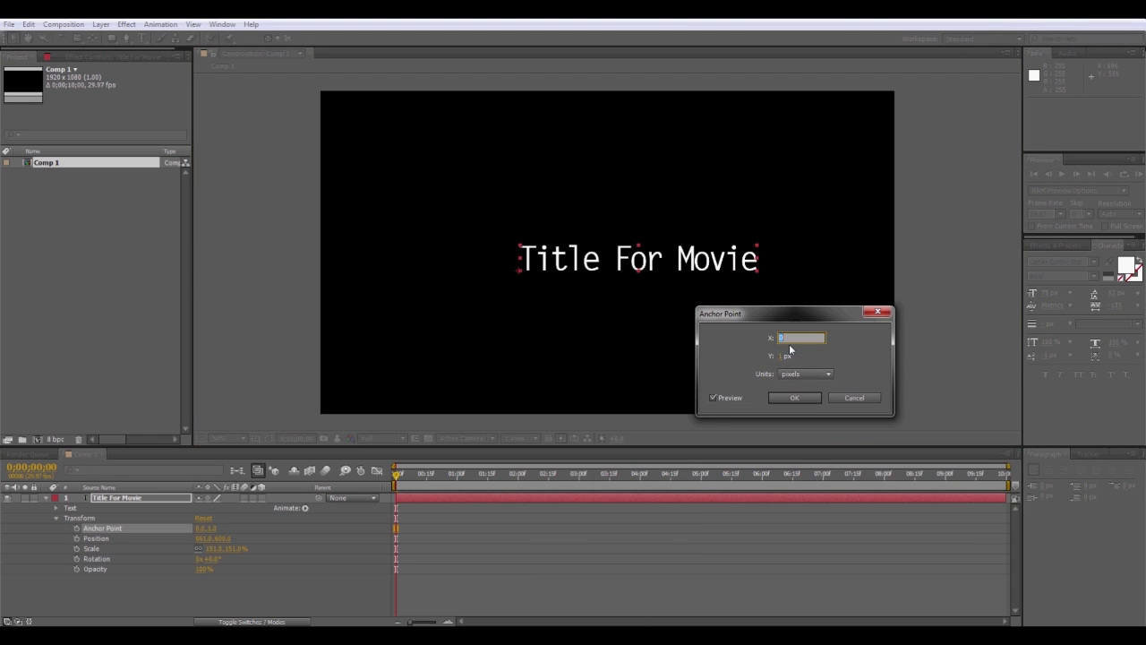
pyautogui.click(782, 357)
pyautogui.moveTo(788, 363); pyautogui.dragTo(762, 360)
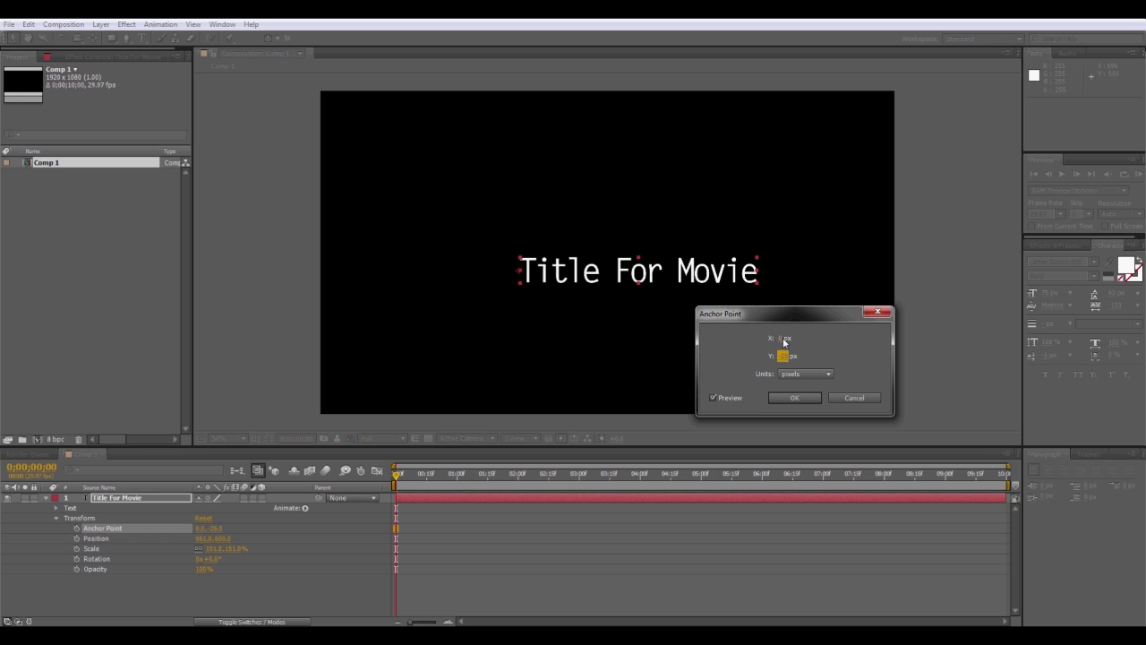
pyautogui.moveTo(784, 341); pyautogui.dragTo(933, 333)
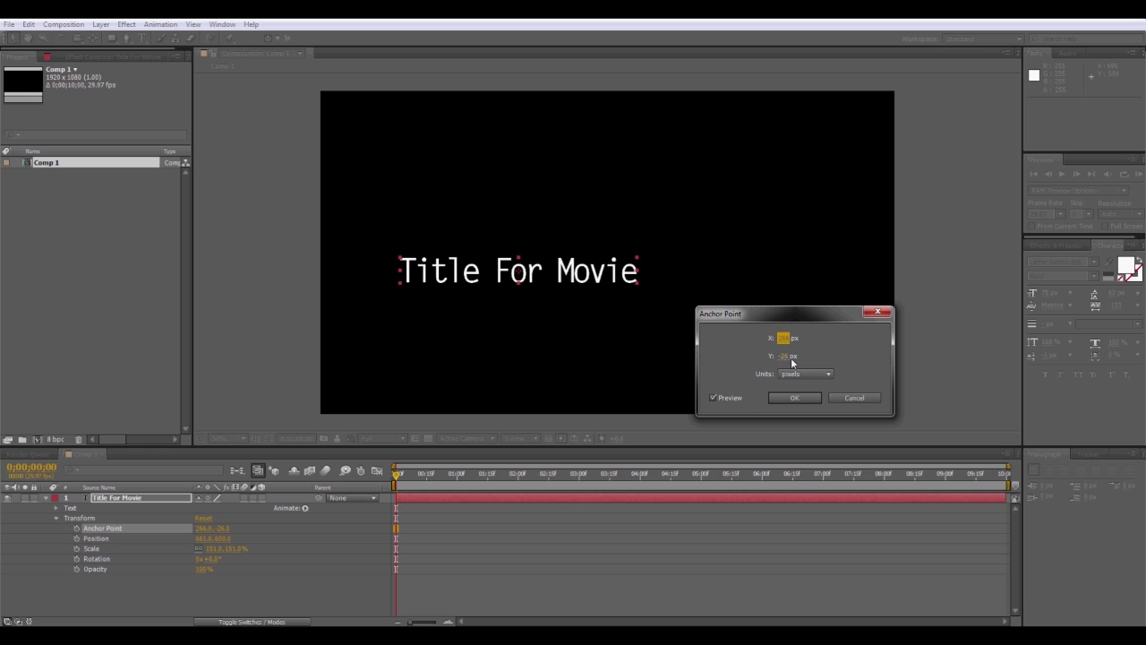
pyautogui.moveTo(792, 363); pyautogui.dragTo(790, 359)
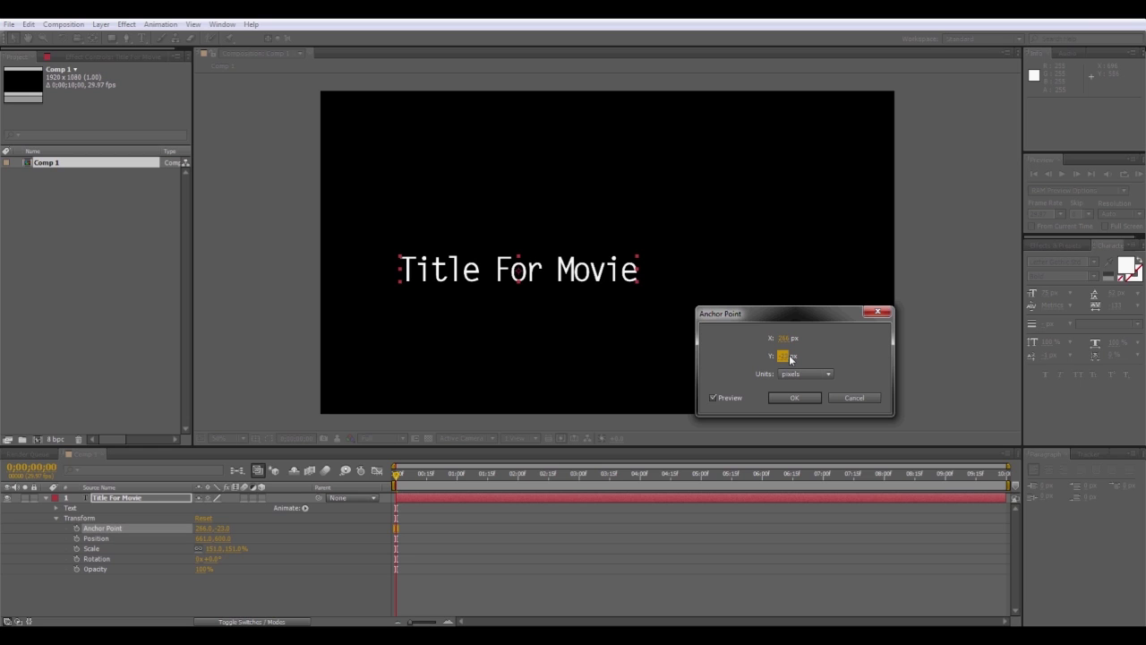
pyautogui.press('Return')
# Centre the title, test a 45° rotation, return it to 0° and deselect the layer
pyautogui.moveTo(483, 271); pyautogui.dragTo(604, 260)
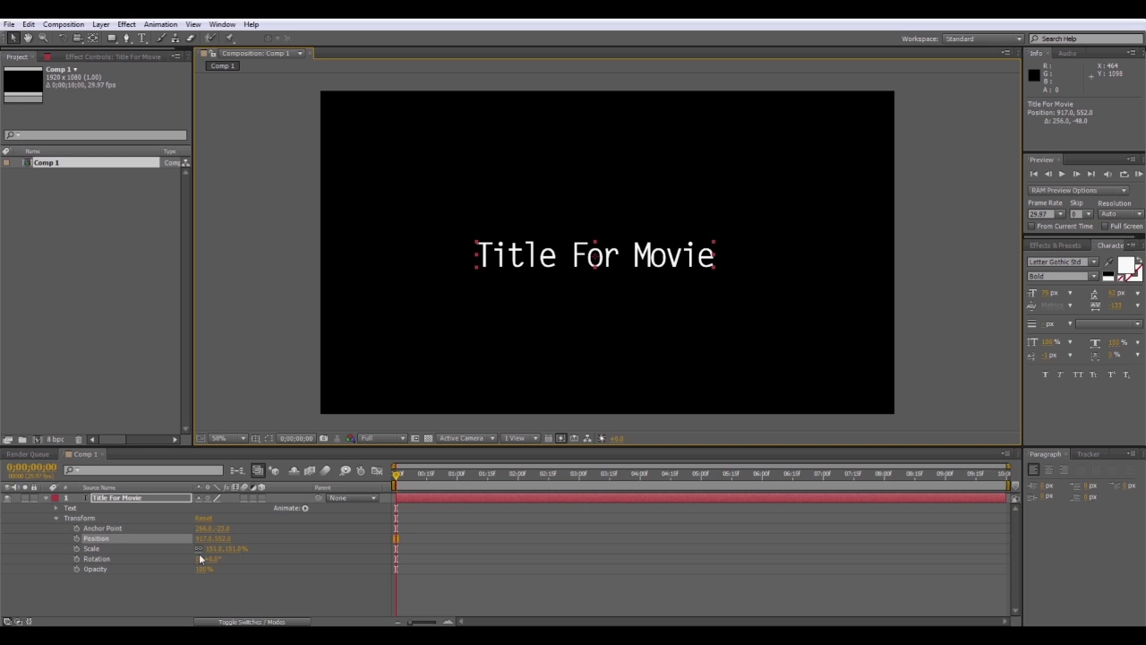
pyautogui.moveTo(214, 559)
pyautogui.mouseDown()
pyautogui.moveTo(290, 563)
pyautogui.moveTo(162, 552)
pyautogui.moveTo(235, 566)
pyautogui.moveTo(209, 565)
pyautogui.moveTo(225, 575)
pyautogui.moveTo(219, 559)
pyautogui.moveTo(213, 569)
pyautogui.mouseUp()
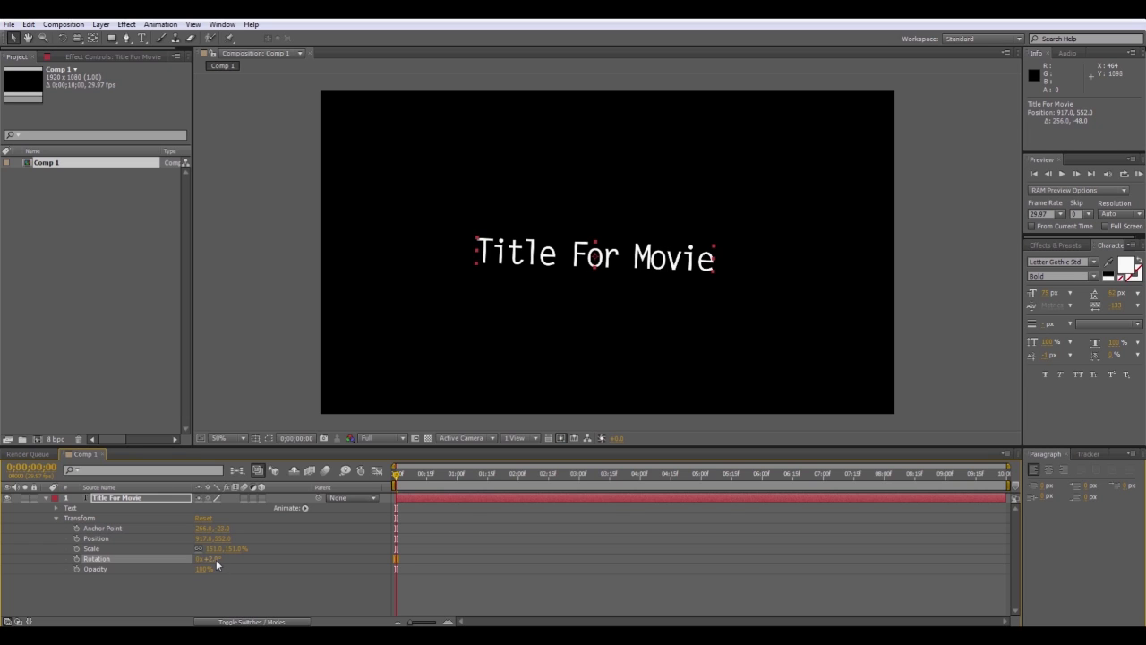
pyautogui.moveTo(215, 559); pyautogui.dragTo(232, 571)
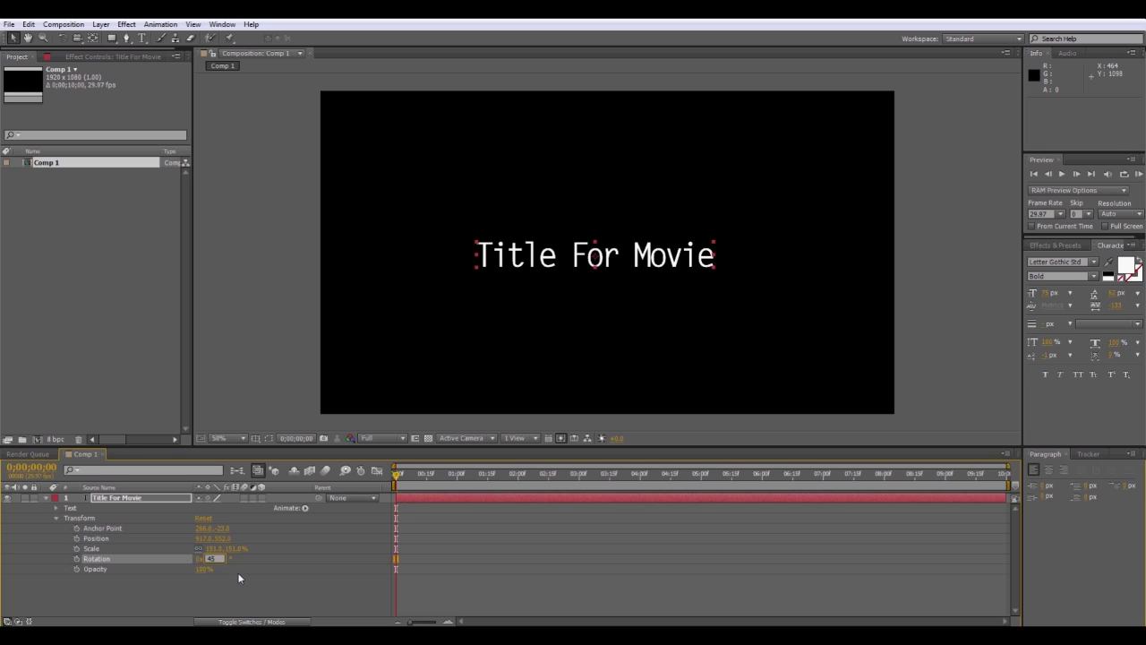
pyautogui.press('Return')
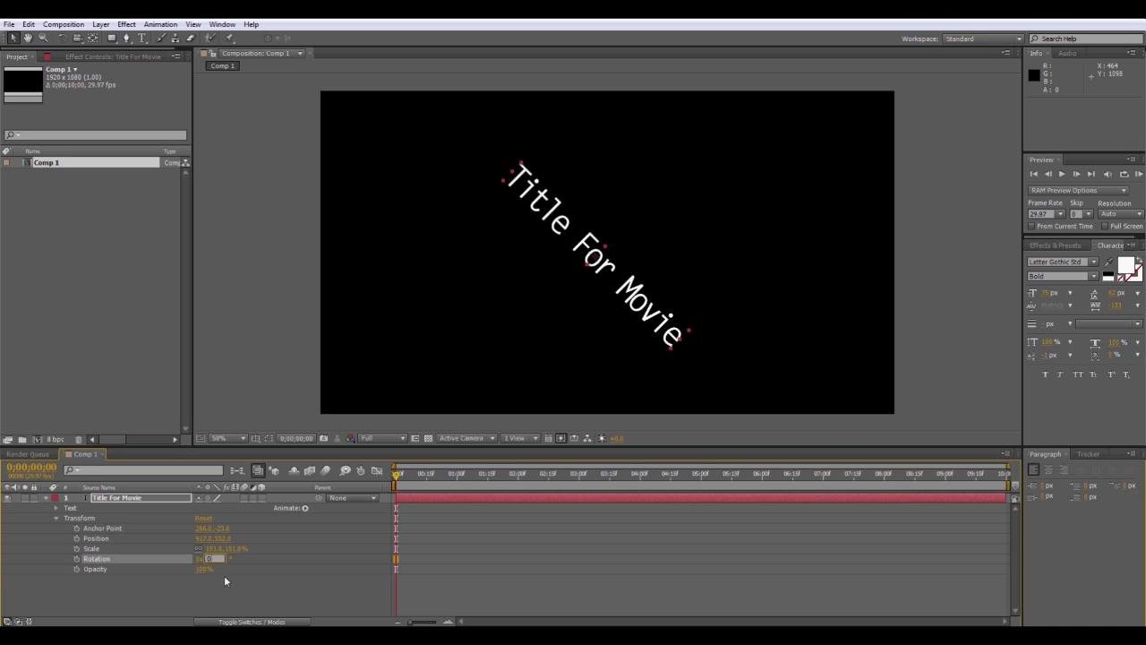
pyautogui.press('Return')
pyautogui.click(264, 543)
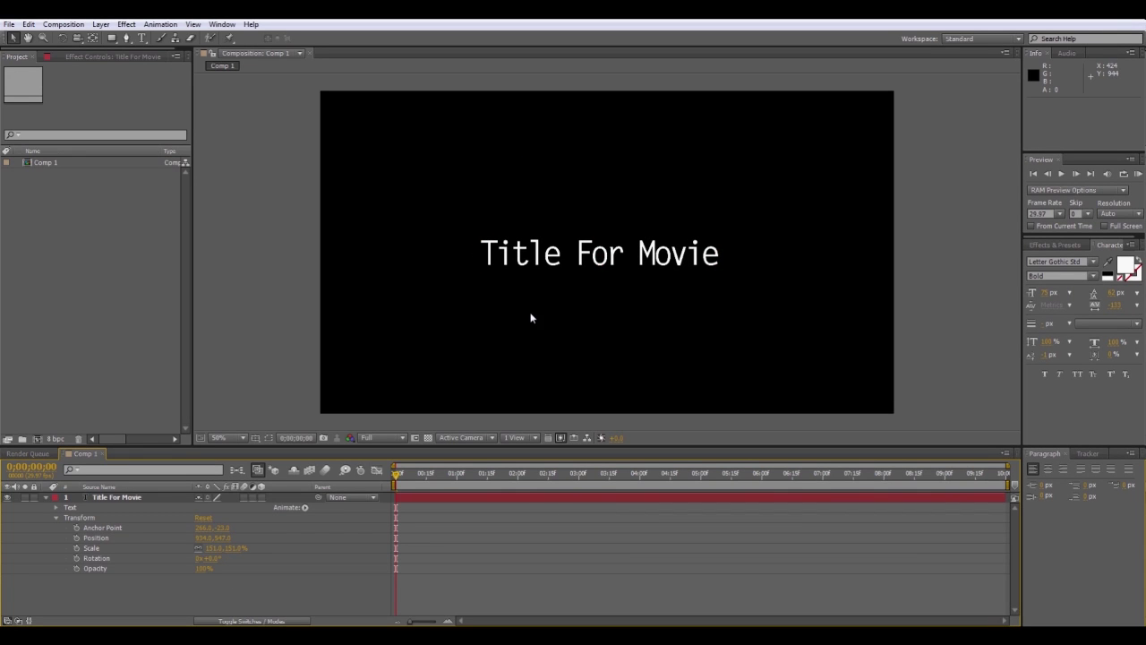
# Nudge Title For Movie down toward the comp centre at the start of the timeline
pyautogui.moveTo(575, 265)
pyautogui.mouseDown()
pyautogui.moveTo(579, 281)
pyautogui.moveTo(587, 257)
pyautogui.mouseUp()
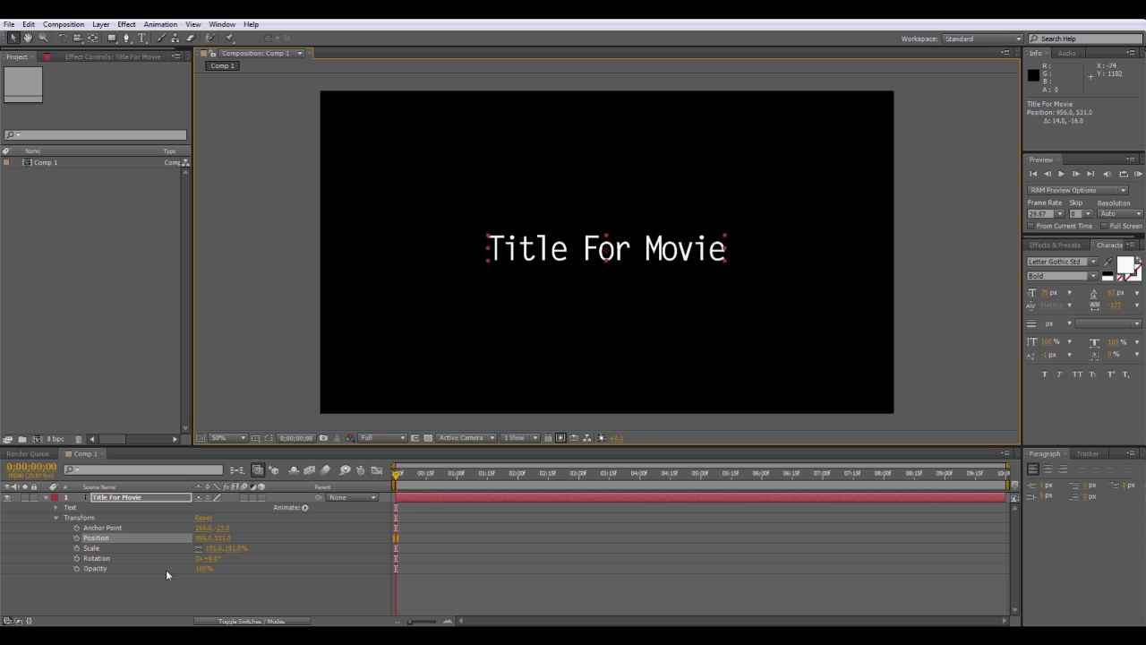
pyautogui.click(447, 474)
pyautogui.moveTo(436, 475); pyautogui.dragTo(404, 472)
pyautogui.moveTo(631, 244); pyautogui.dragTo(635, 258)
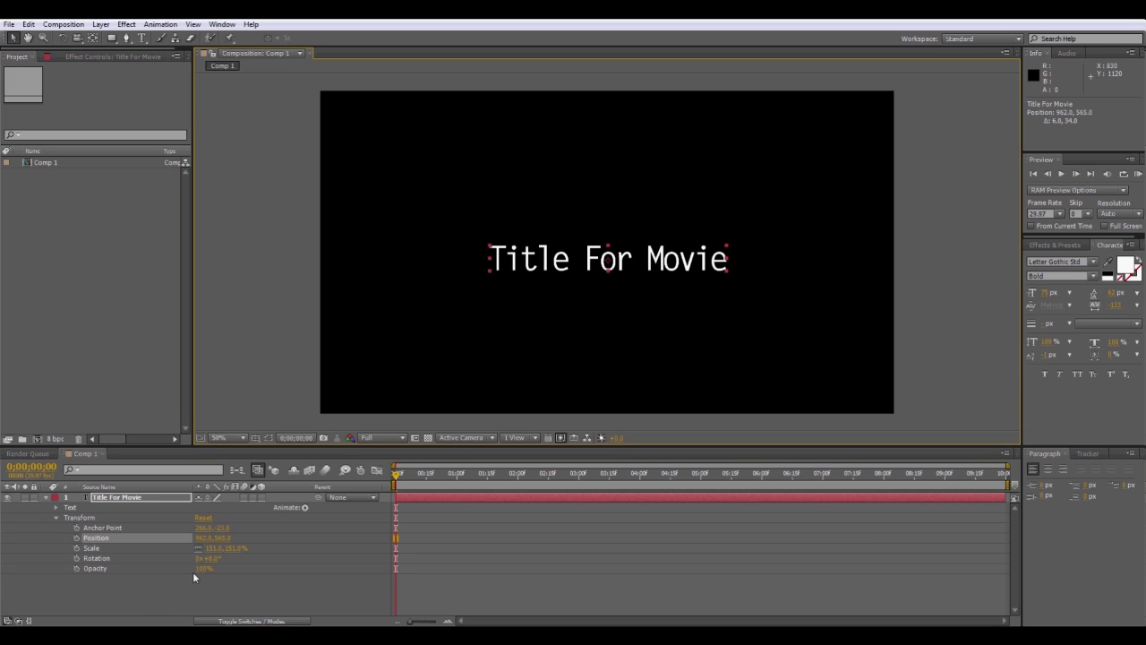
# Keyframe the title's Opacity from 0% at the start to 100% at 0;00;02;00
pyautogui.moveTo(192, 571); pyautogui.dragTo(39, 568)
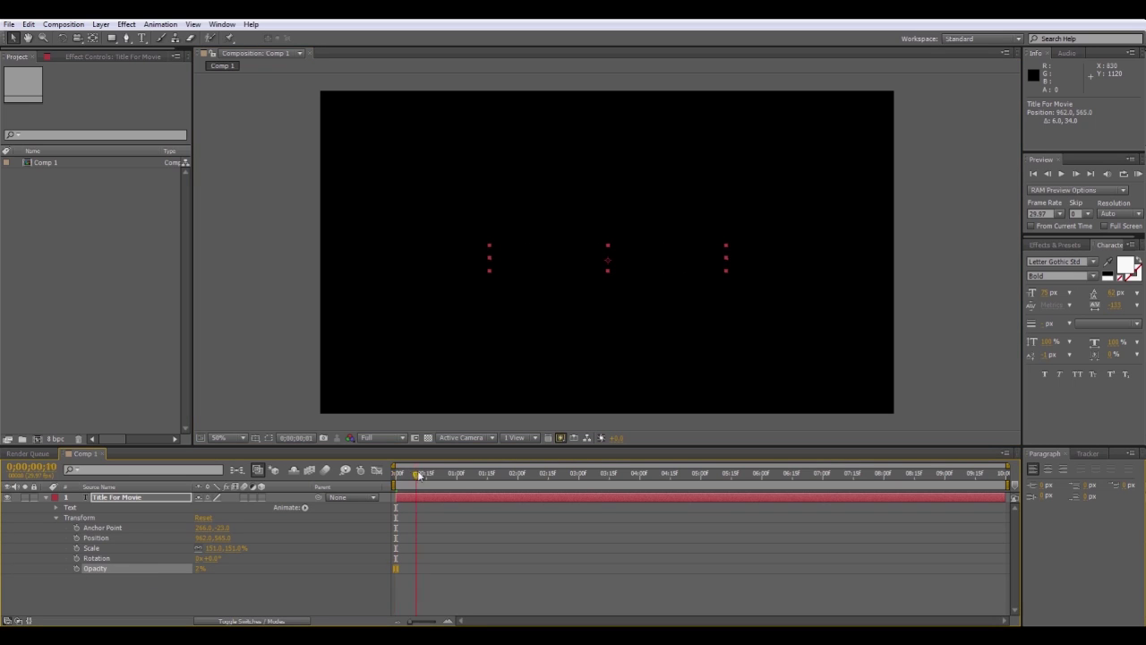
pyautogui.click(398, 472)
pyautogui.click(76, 569)
pyautogui.moveTo(397, 477); pyautogui.dragTo(519, 474)
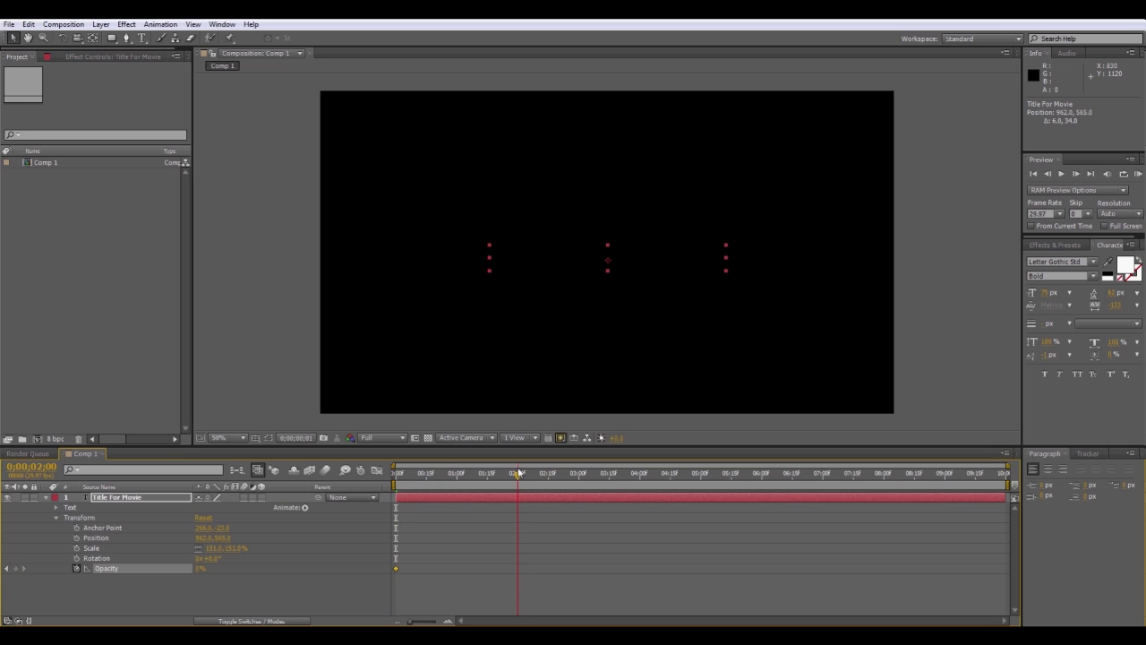
pyautogui.click(201, 577)
pyautogui.moveTo(200, 573); pyautogui.dragTo(315, 574)
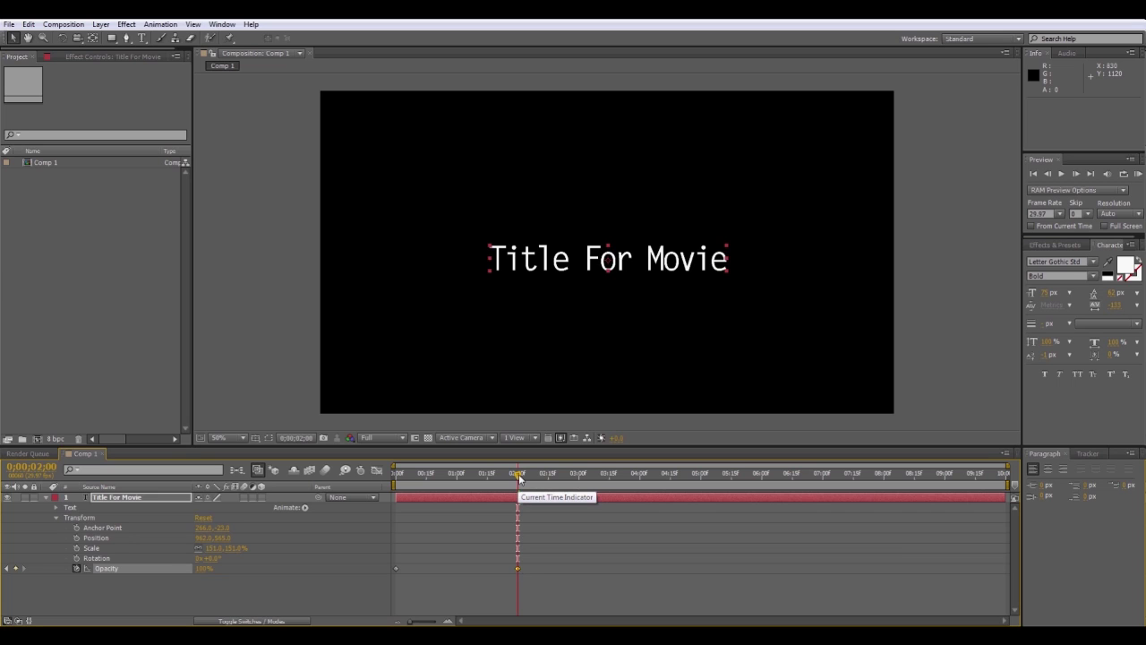
pyautogui.moveTo(519, 477); pyautogui.dragTo(887, 474)
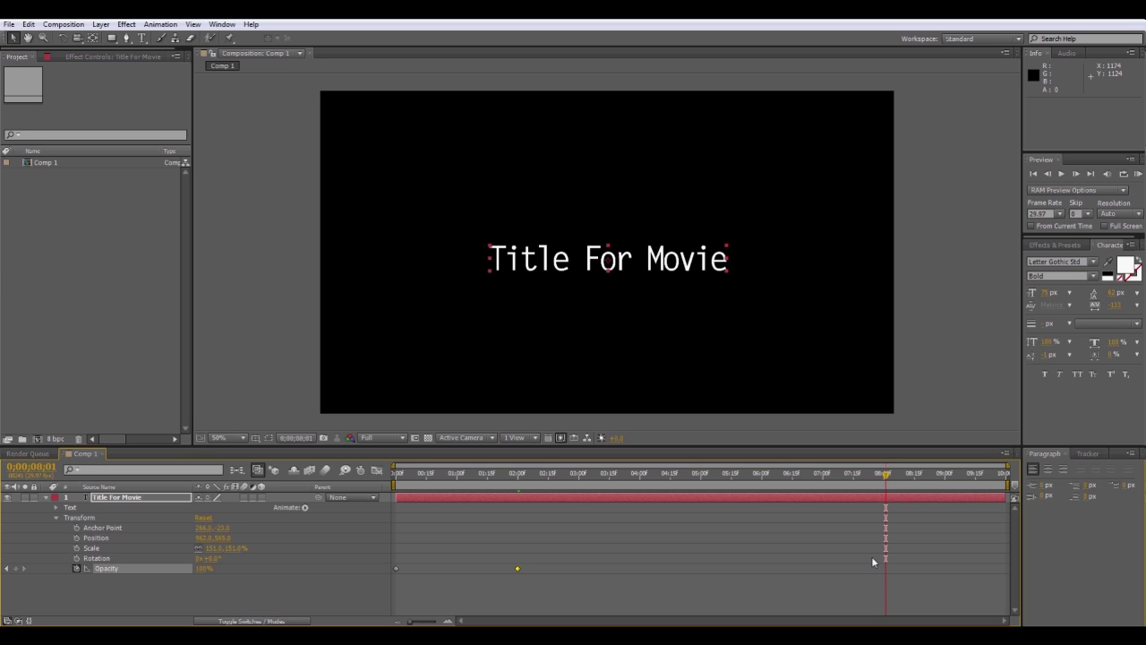
# Restore the title's Opacity keyframes with Ctrl+Z and add a 0% Opacity keyframe at the timeline's end
pyautogui.click(76, 568)
pyautogui.hotkey('ctrl', 'z')
pyautogui.moveTo(887, 480); pyautogui.dragTo(1005, 477)
pyautogui.moveTo(203, 568); pyautogui.dragTo(173, 569)
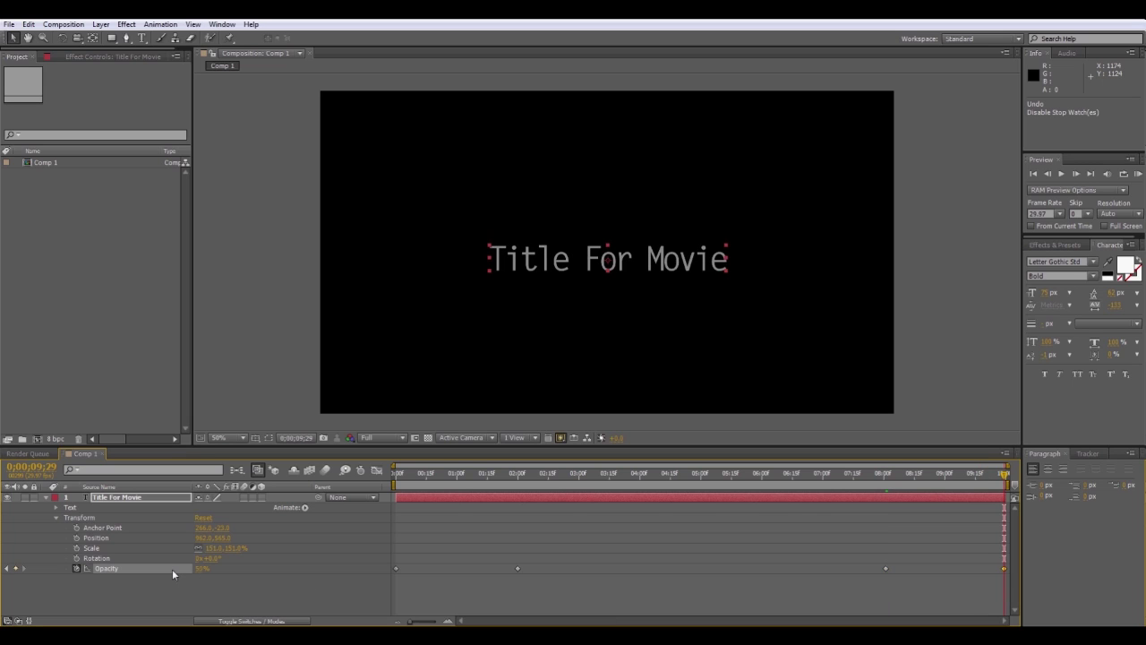
pyautogui.click(199, 568)
pyautogui.write('0')
pyautogui.press('Return')
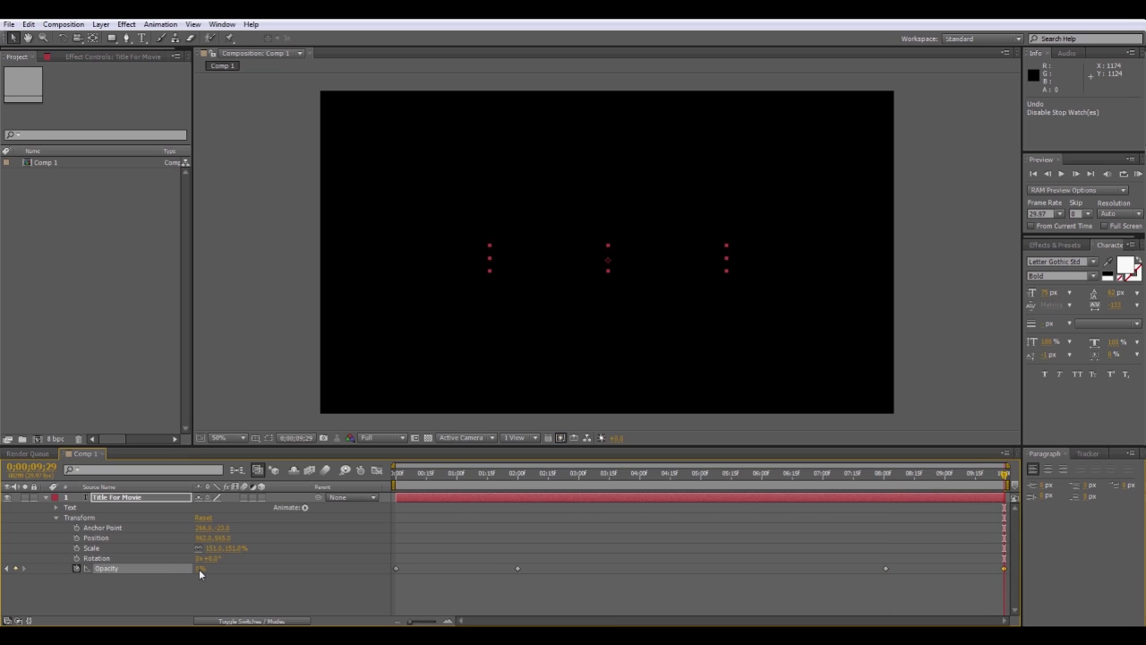
pyautogui.click(202, 572)
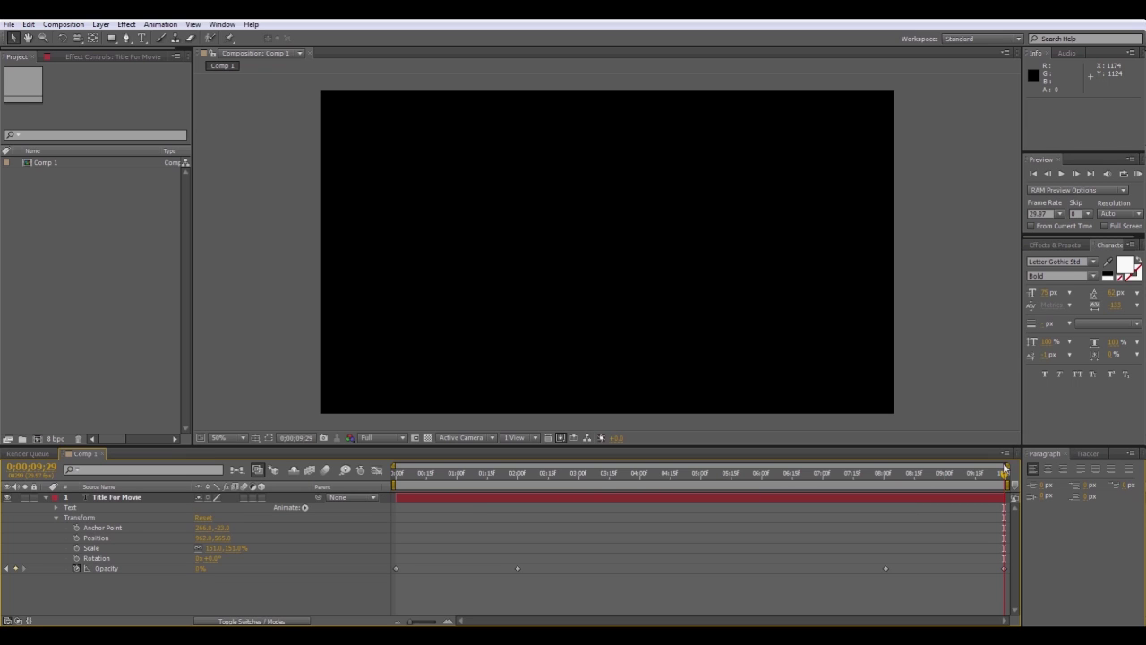
pyautogui.moveTo(1004, 475); pyautogui.dragTo(414, 476)
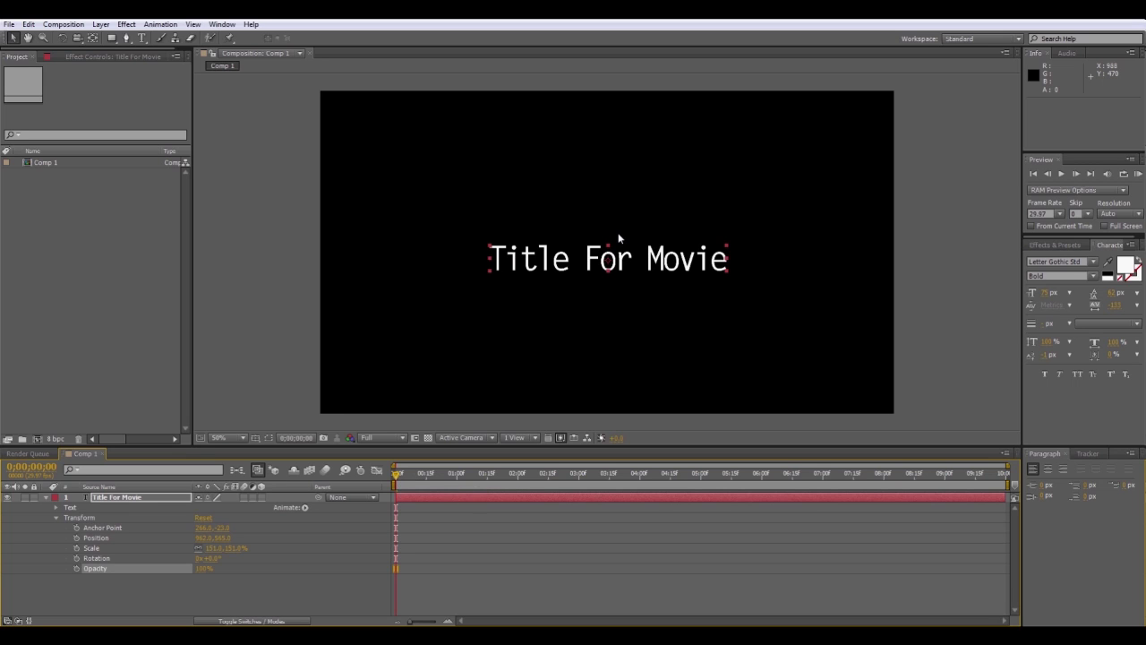
# Place the title above the frame and set its starting Position keyframe at 0s
pyautogui.moveTo(618, 238); pyautogui.dragTo(642, 85)
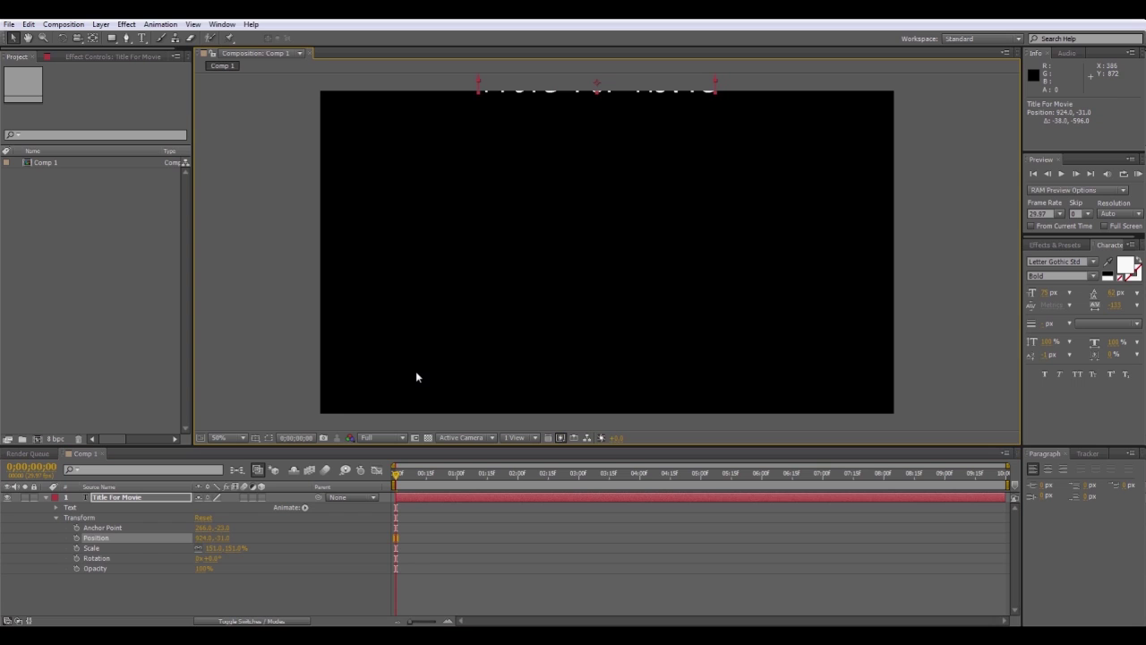
pyautogui.moveTo(225, 543); pyautogui.dragTo(426, 538)
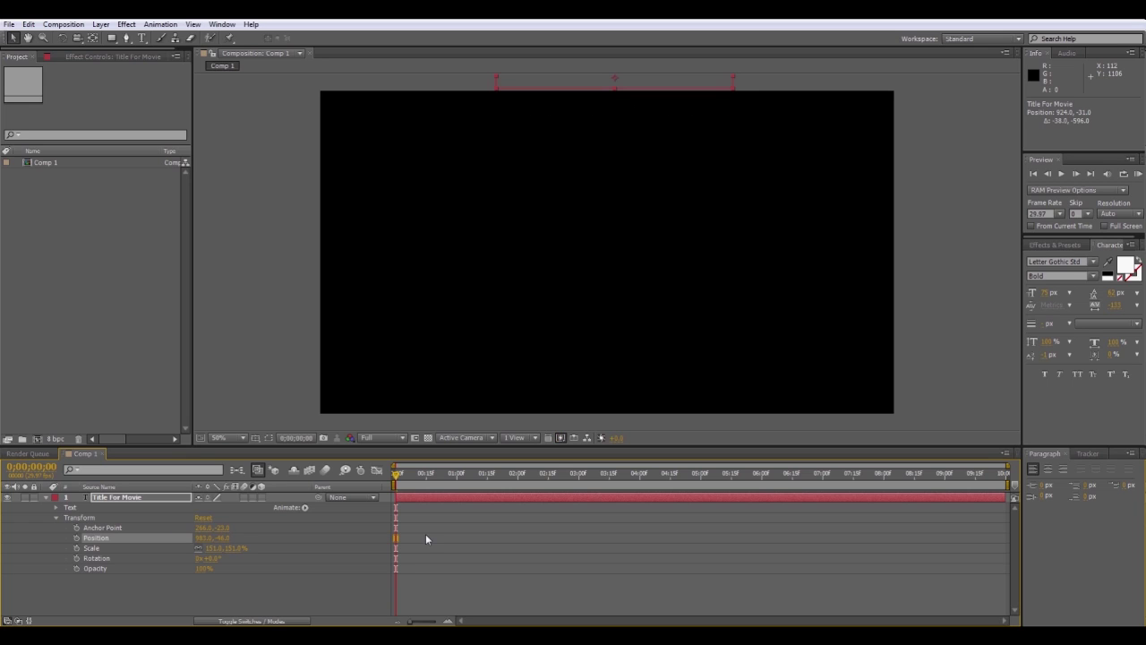
pyautogui.click(77, 539)
pyautogui.click(404, 475)
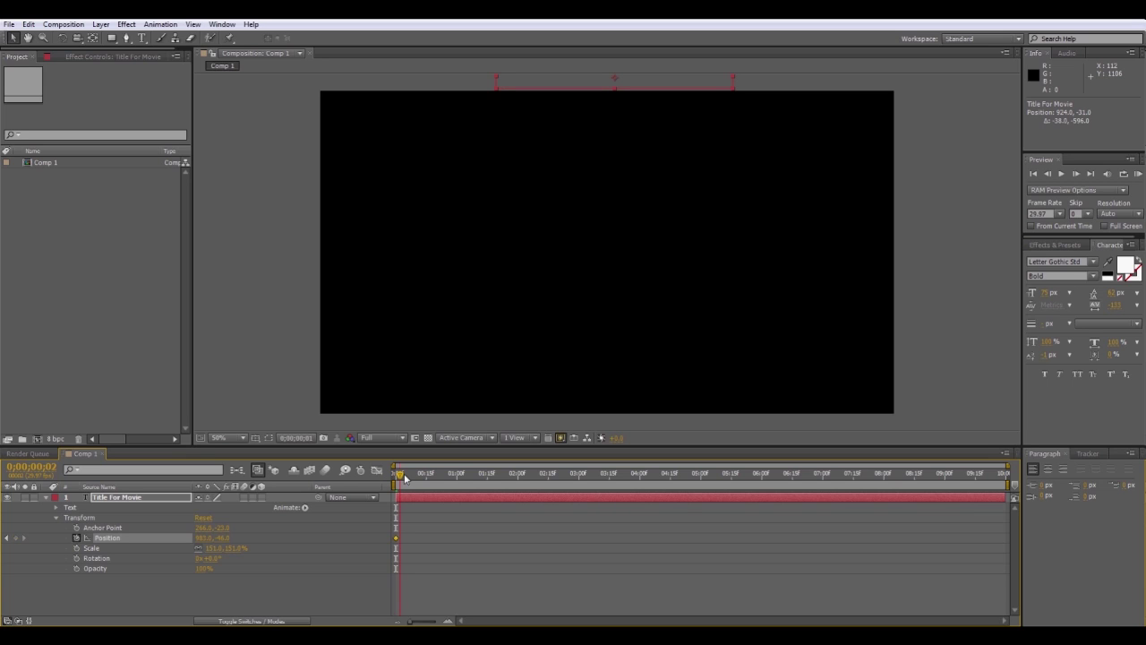
# At the end of the timeline, move the title just below the bottom centre of the frame
pyautogui.moveTo(404, 475); pyautogui.dragTo(1004, 468)
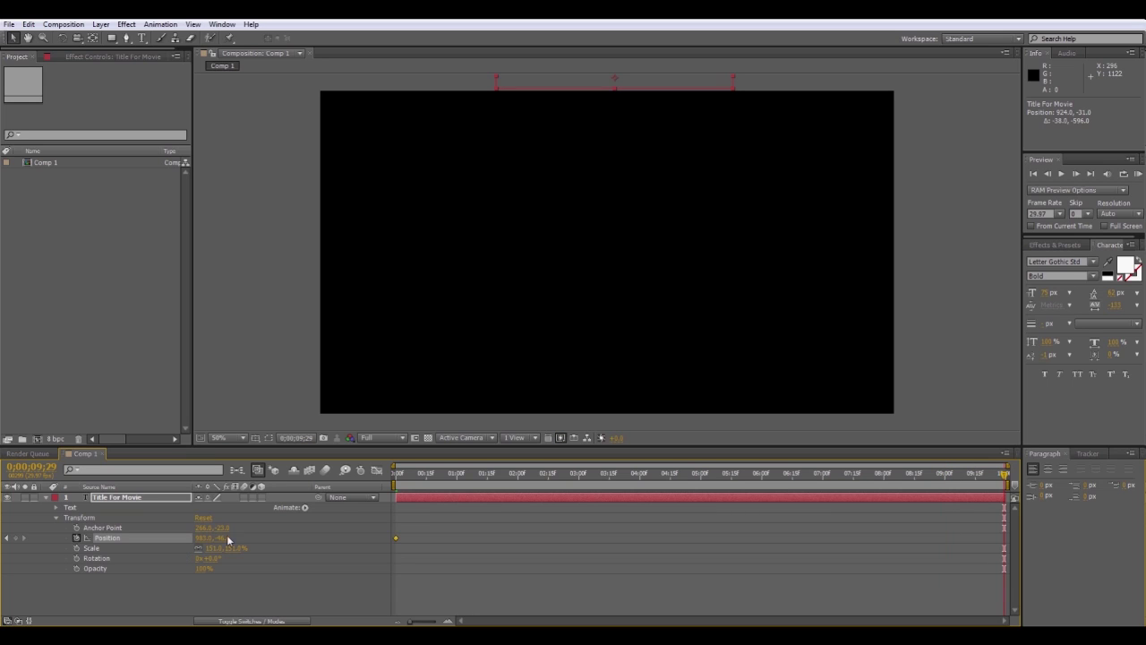
pyautogui.moveTo(212, 545); pyautogui.dragTo(948, 534)
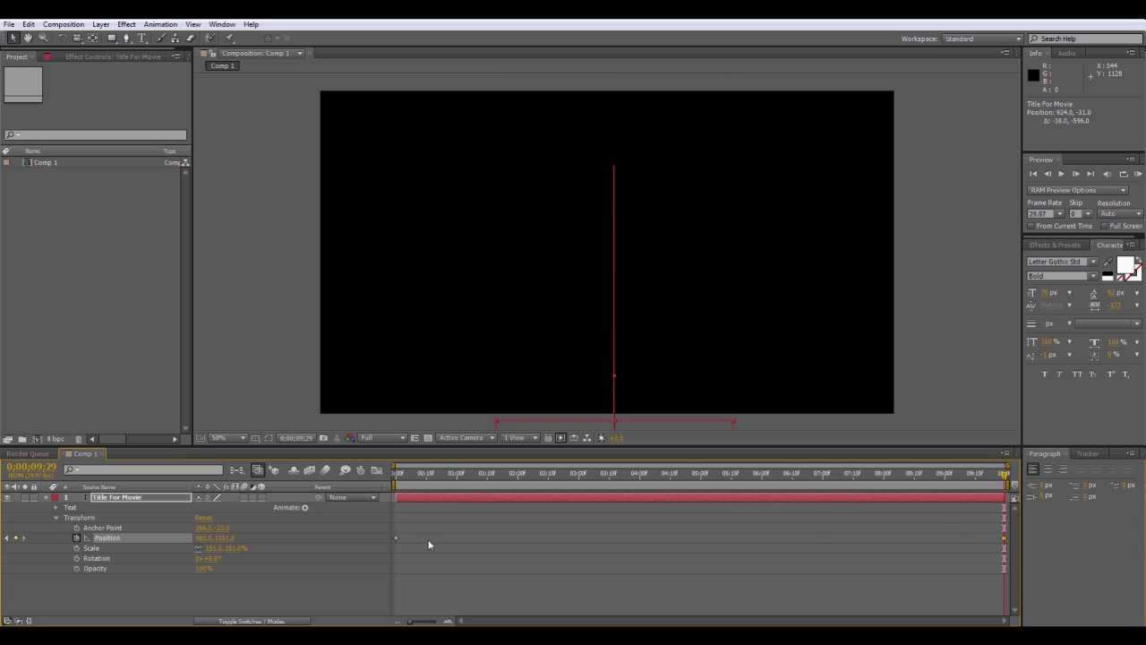
pyautogui.moveTo(623, 421); pyautogui.dragTo(875, 428)
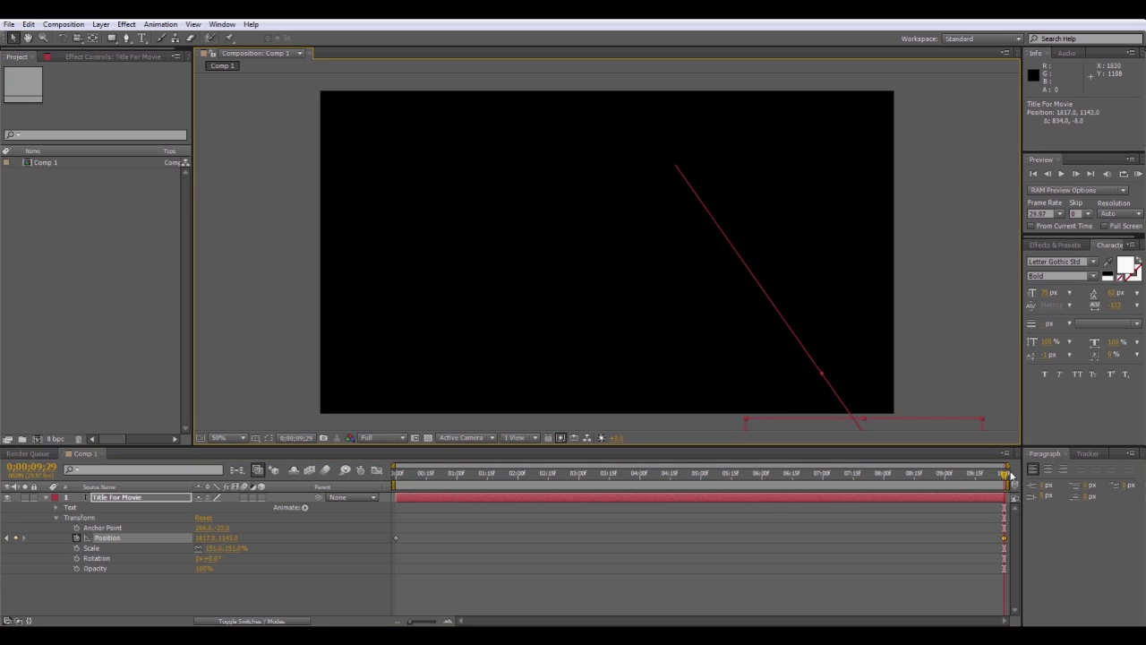
pyautogui.moveTo(1006, 475); pyautogui.dragTo(1012, 567)
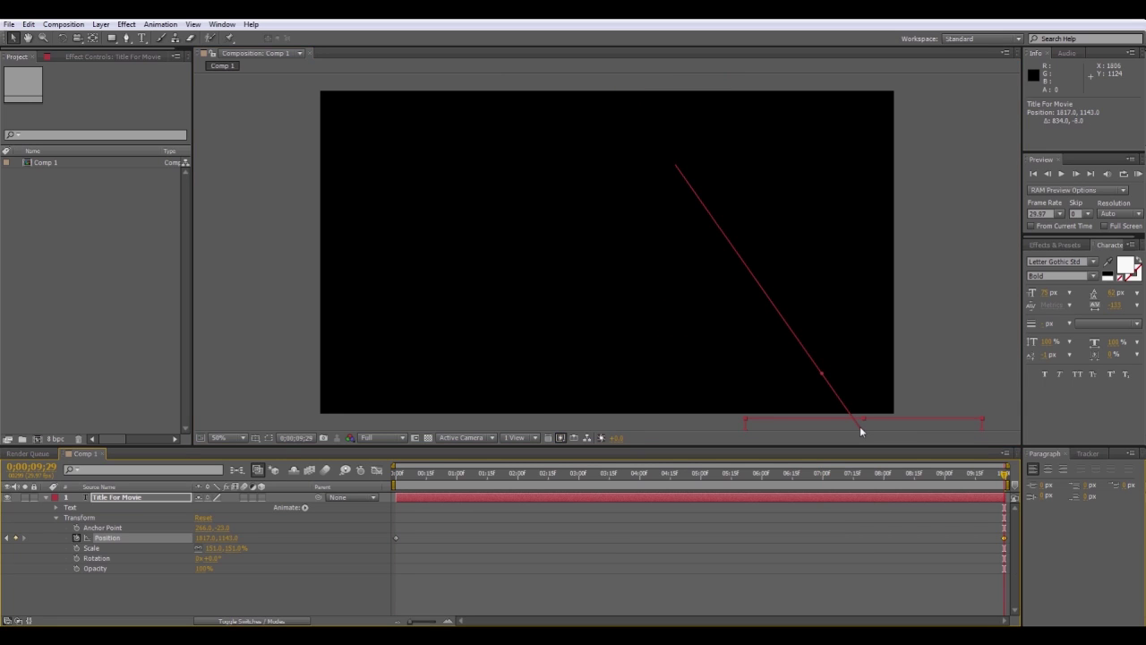
pyautogui.moveTo(860, 425); pyautogui.dragTo(612, 430)
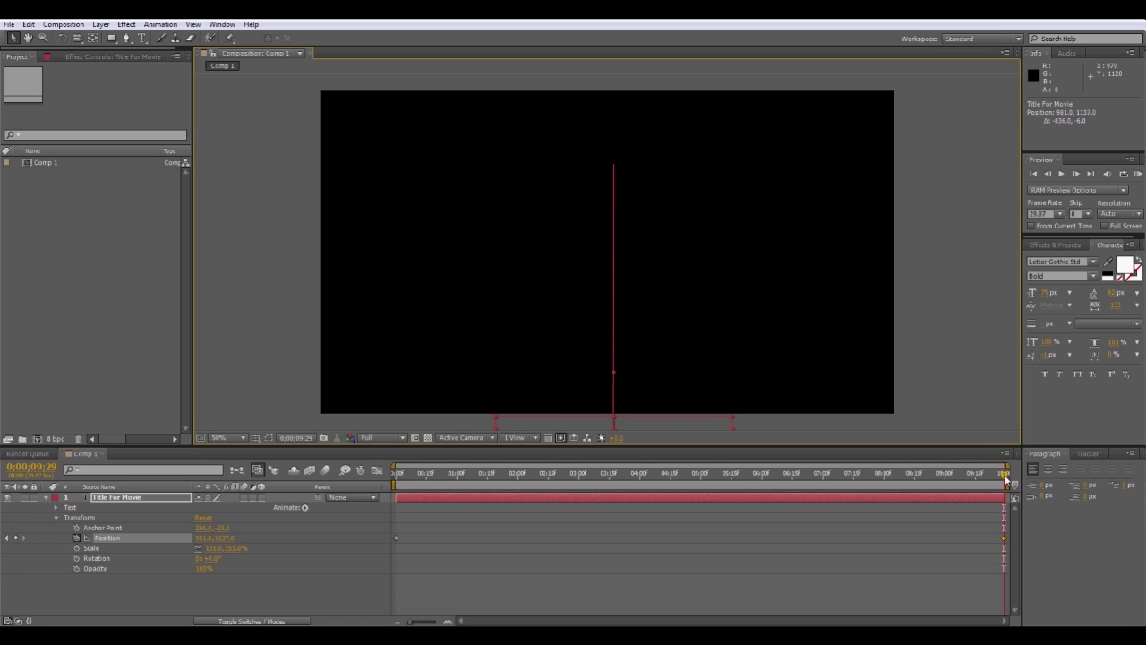
pyautogui.moveTo(1004, 479); pyautogui.dragTo(428, 528)
# At 0s, start the title's Opacity keyframes at 0%
pyautogui.click(396, 474)
pyautogui.moveTo(397, 475); pyautogui.dragTo(486, 481)
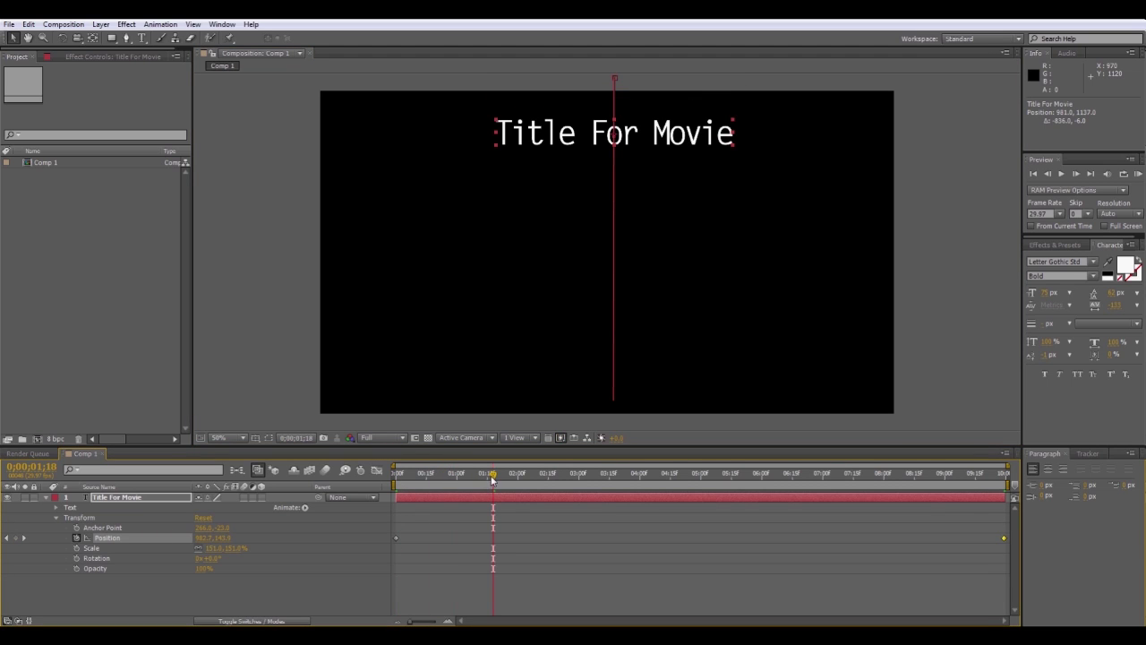
pyautogui.press('Home')
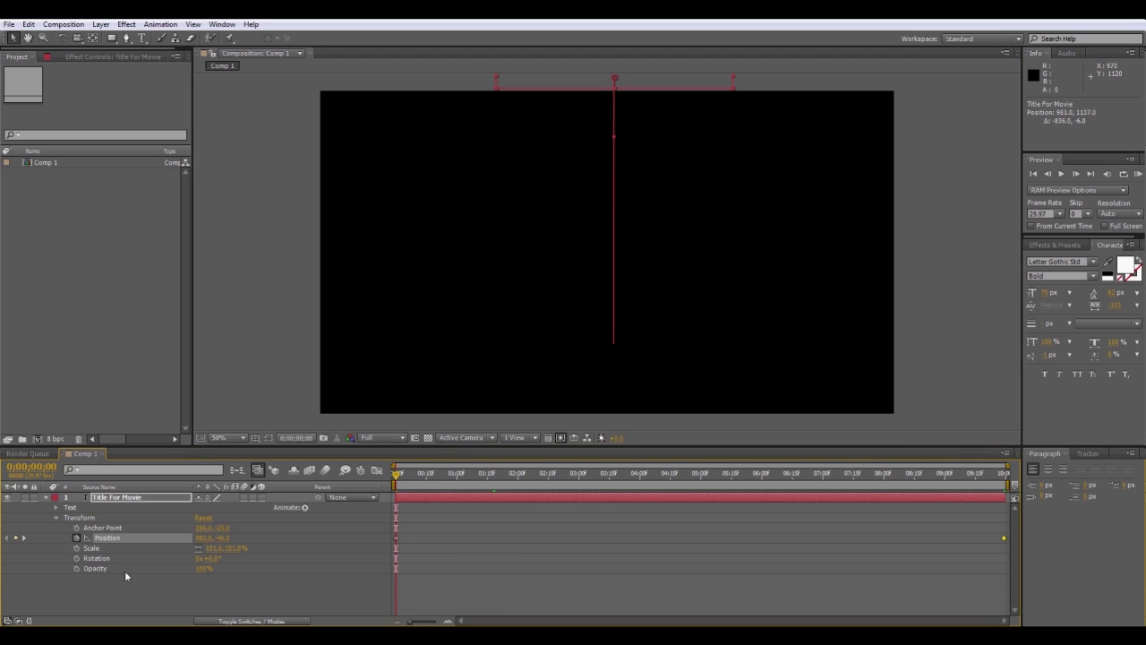
pyautogui.hotkey('alt', 'shift', 't')
pyautogui.click(205, 568)
pyautogui.write('0')
pyautogui.press('Return')
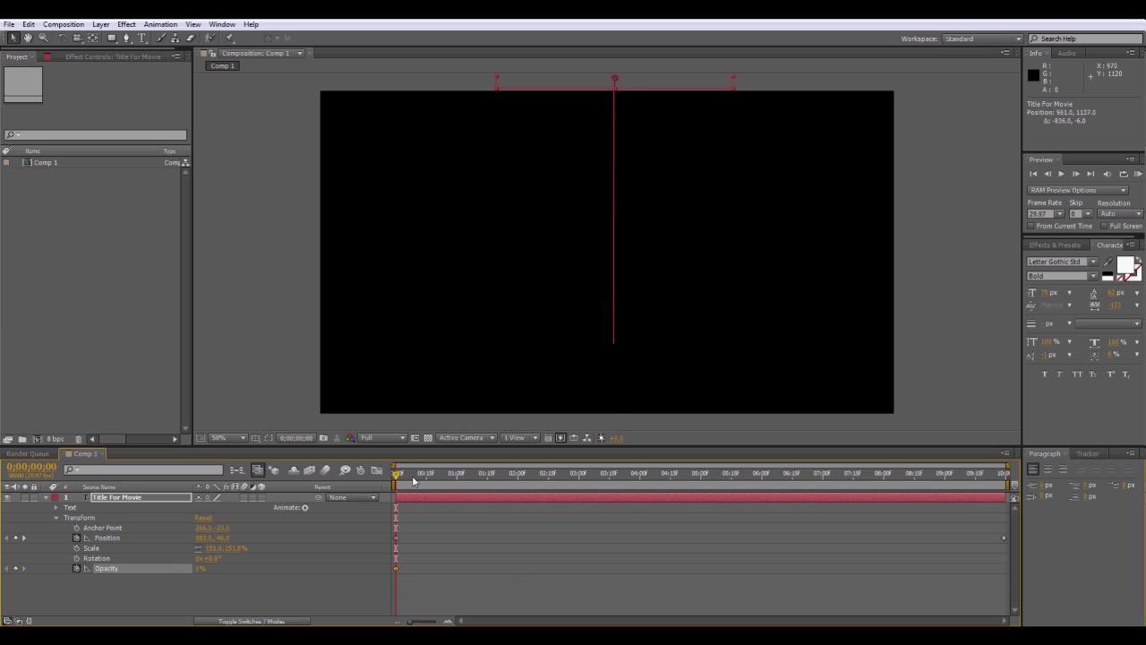
# Set Opacity to 100% at two seconds and drag the 0% keyframe to one second
pyautogui.click(511, 474)
pyautogui.moveTo(513, 475); pyautogui.dragTo(518, 473)
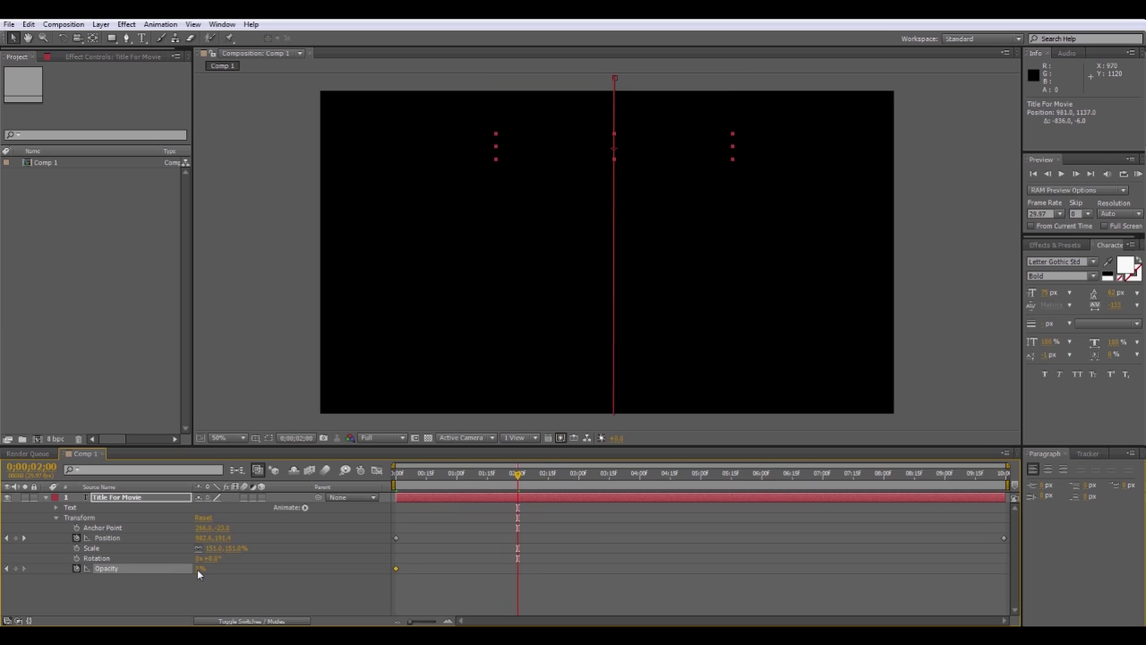
pyautogui.moveTo(197, 569); pyautogui.dragTo(438, 528)
pyautogui.press('space')
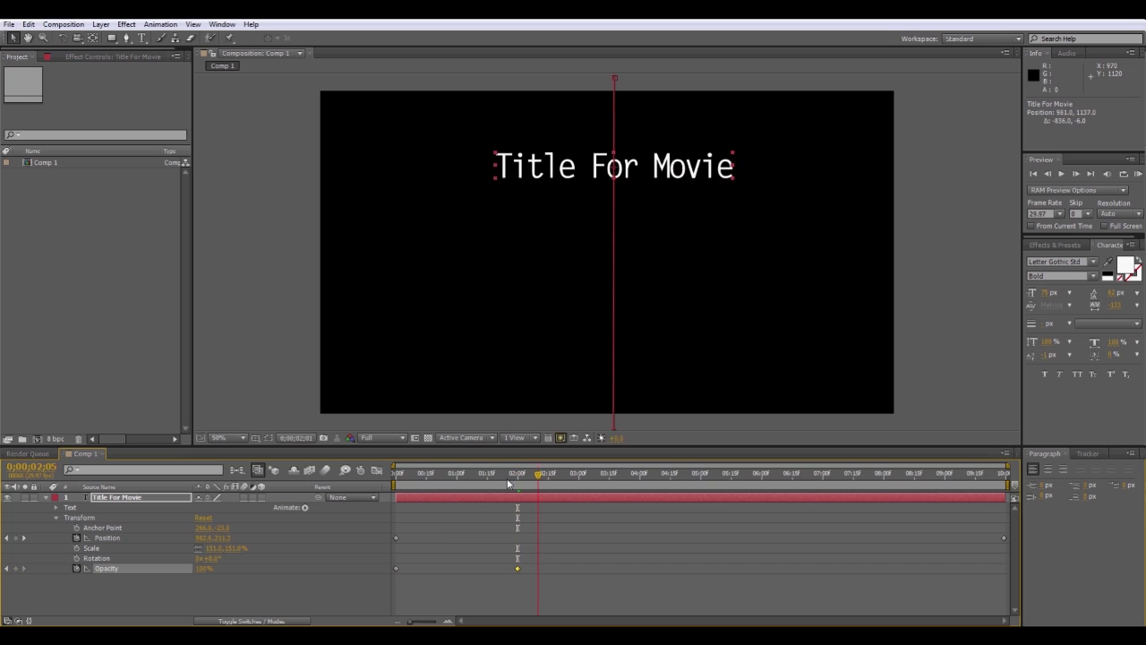
pyautogui.moveTo(508, 483); pyautogui.dragTo(462, 482)
pyautogui.moveTo(395, 568); pyautogui.dragTo(457, 570)
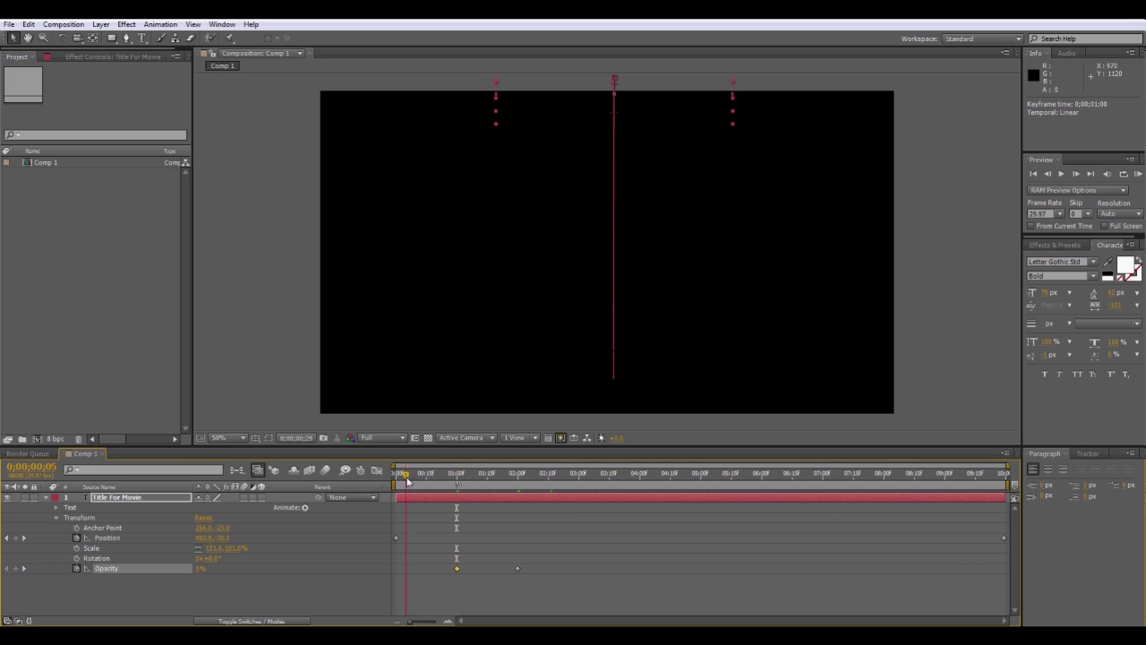
pyautogui.moveTo(456, 479); pyautogui.dragTo(562, 502)
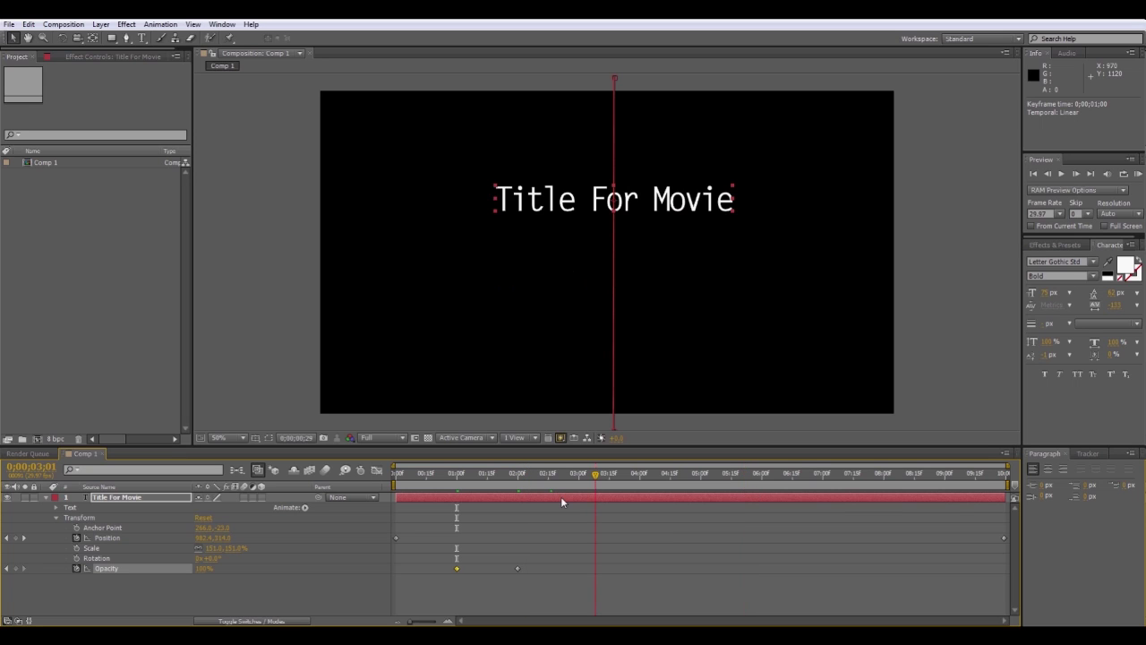
pyautogui.press('Home')
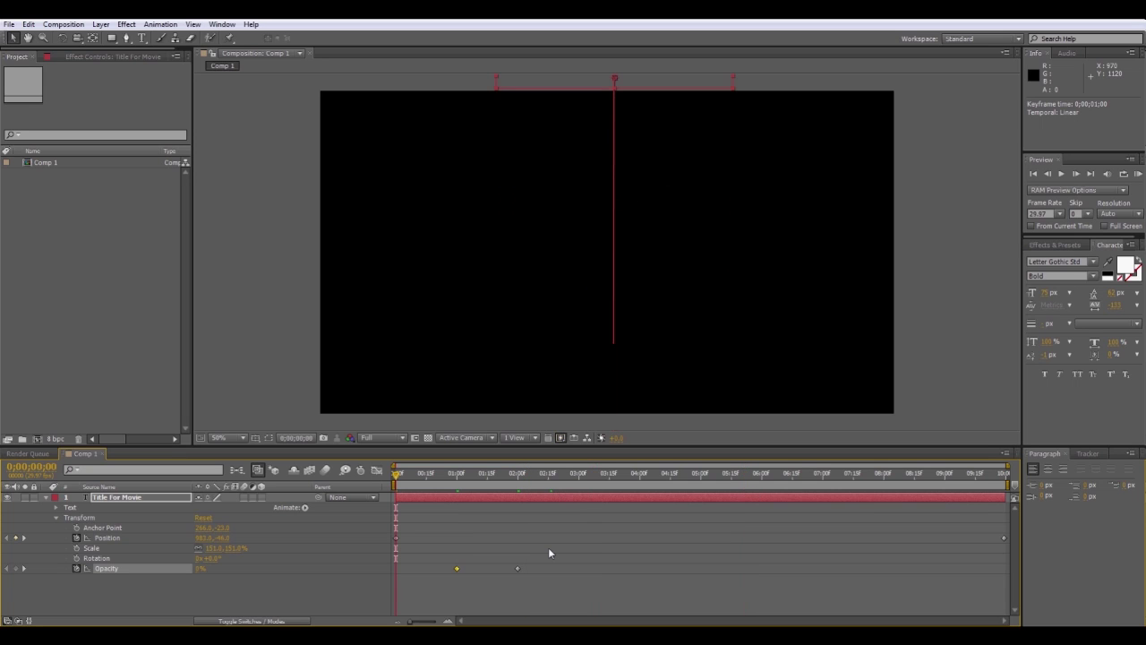
# Keyframe the title's Rotation from 0° at the start to three full revolutions at three seconds
pyautogui.click(76, 560)
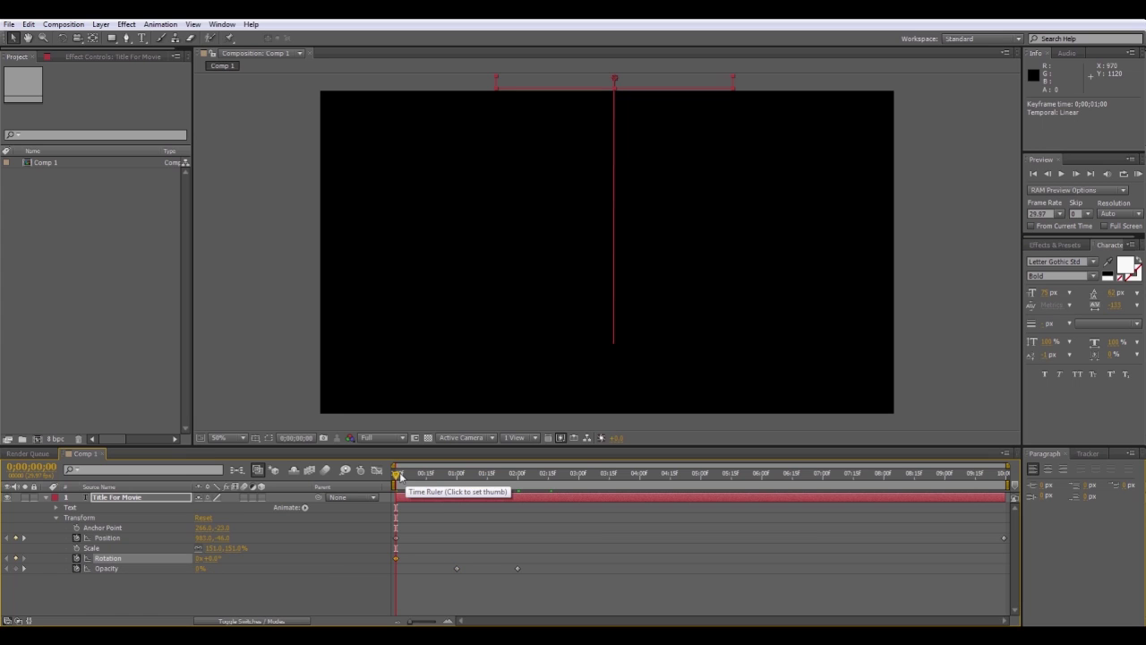
pyautogui.moveTo(400, 476); pyautogui.dragTo(578, 477)
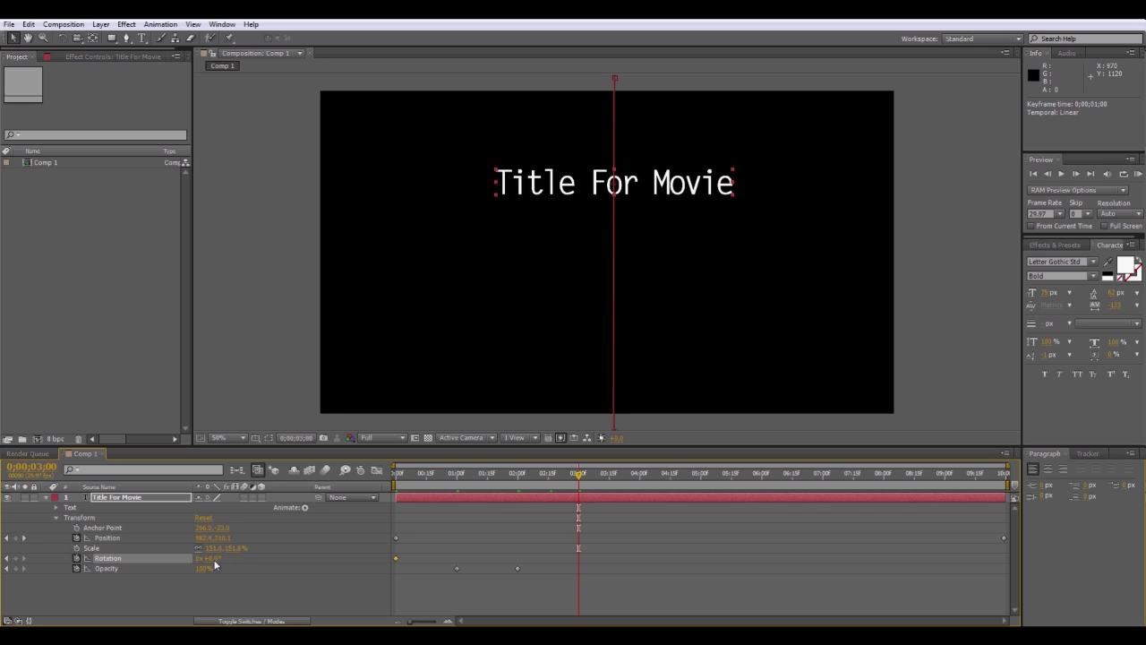
pyautogui.moveTo(214, 561)
pyautogui.mouseDown()
pyautogui.moveTo(431, 561)
pyautogui.moveTo(198, 563)
pyautogui.mouseUp()
pyautogui.press('Return')
pyautogui.moveTo(579, 481)
pyautogui.mouseDown()
pyautogui.moveTo(388, 479)
pyautogui.moveTo(587, 497)
pyautogui.mouseUp()
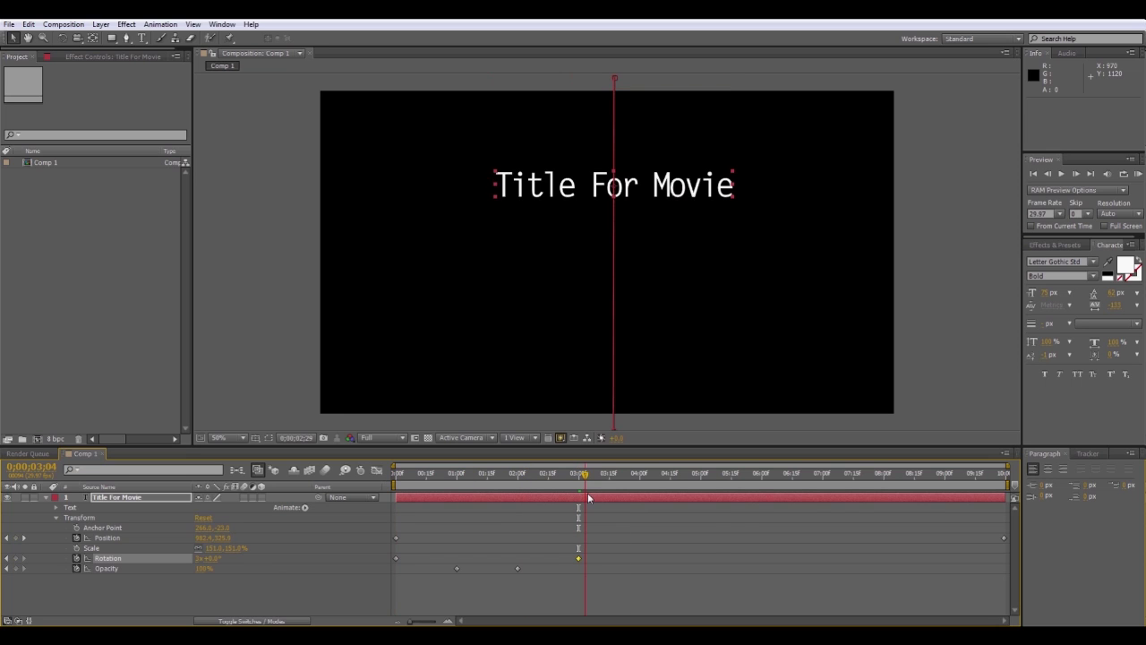
pyautogui.press('Home')
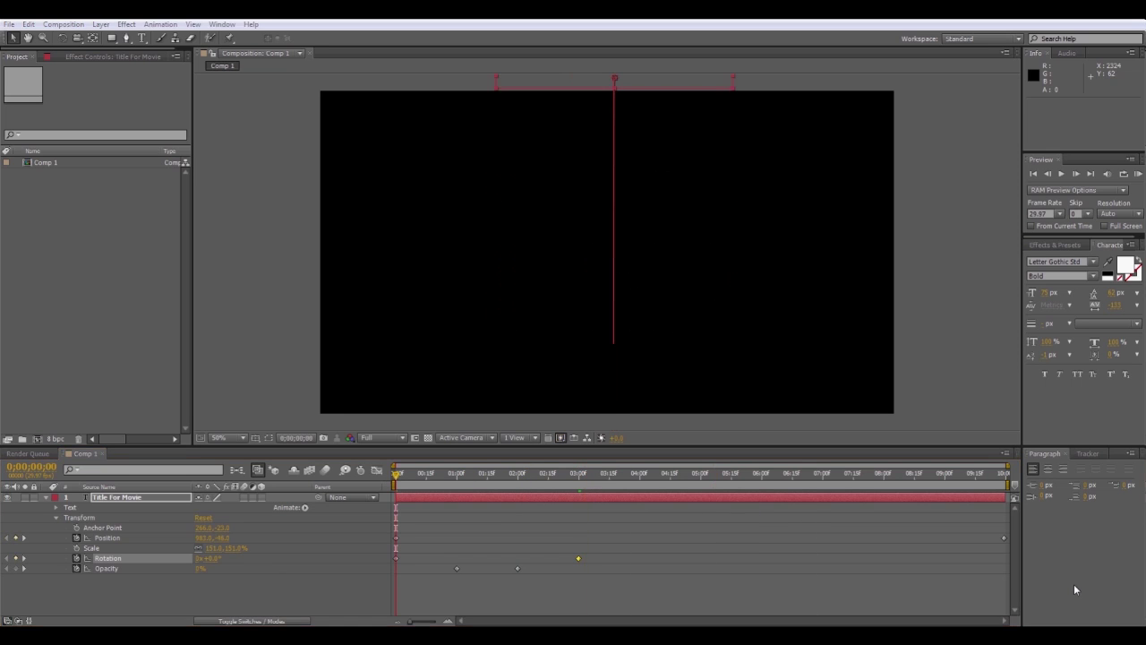
# Add Comp 1 to the Render Queue with Composition > Make Movie
pyautogui.click(48, 29)
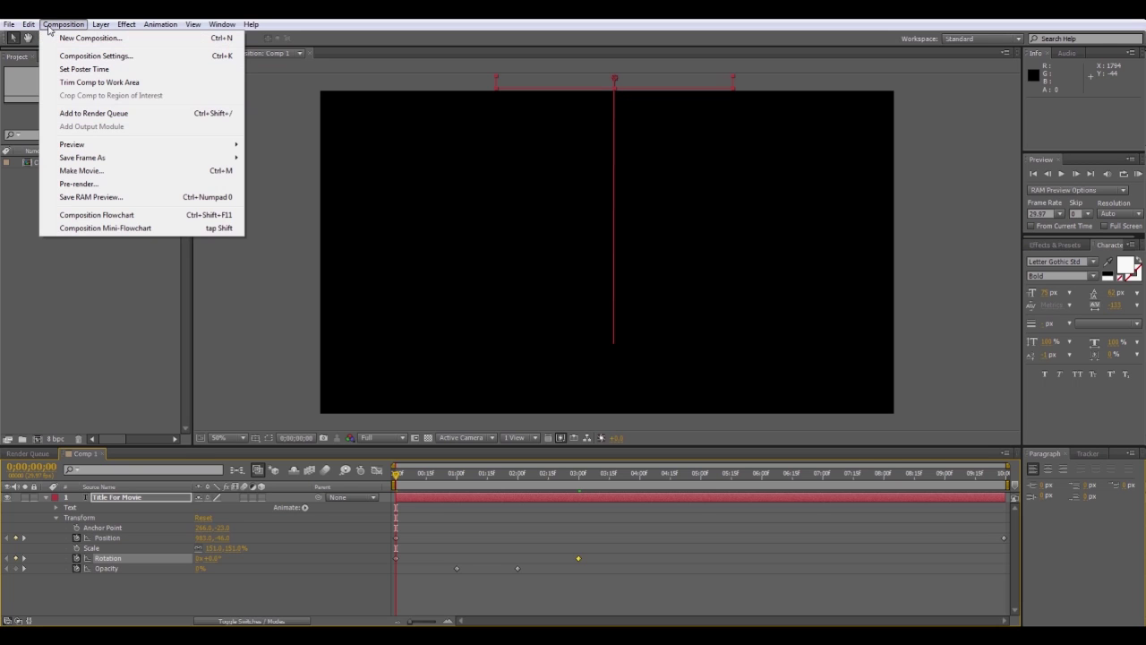
pyautogui.click(76, 171)
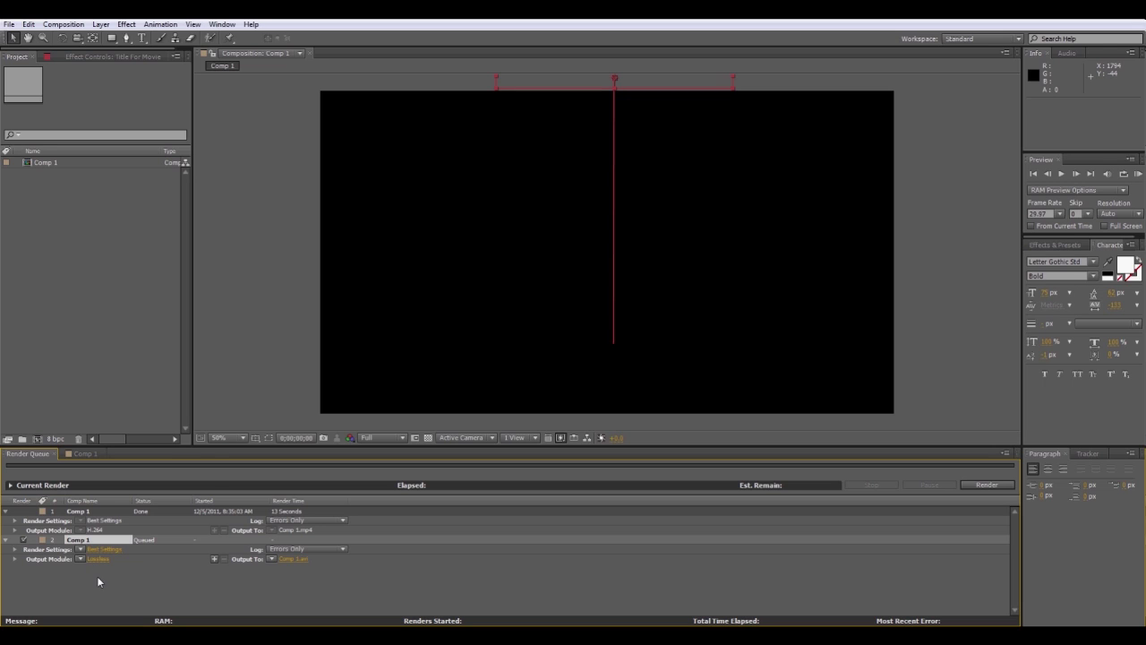
# Set the second Comp 1 item to H.264 output named Comp 2.mp4 and render it
pyautogui.click(80, 559)
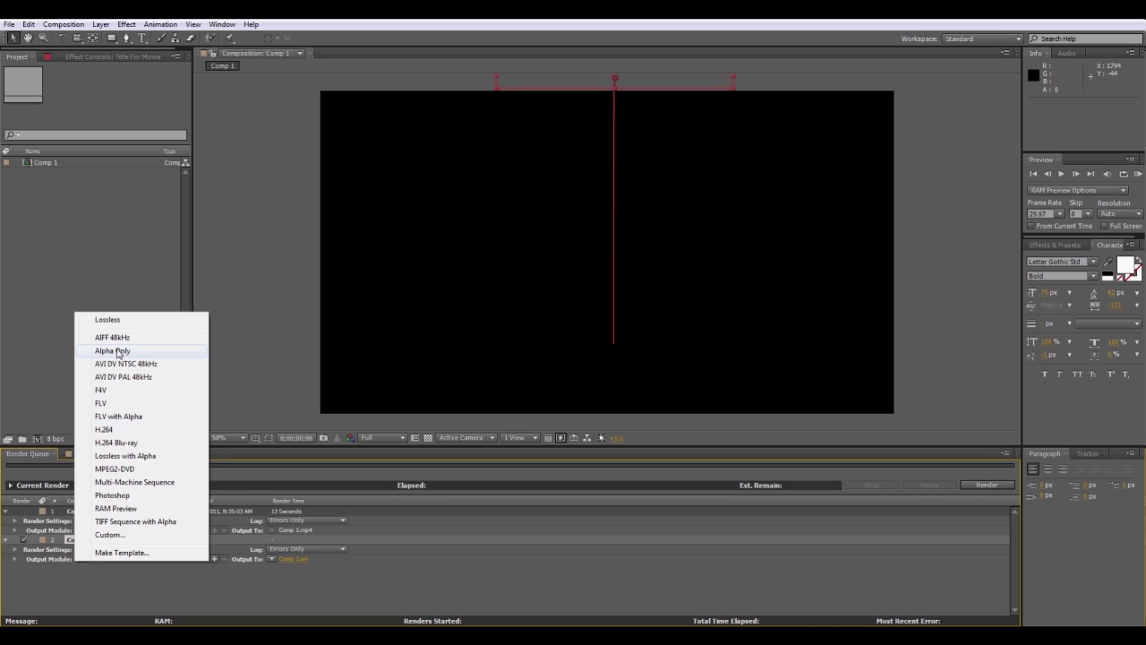
pyautogui.click(105, 429)
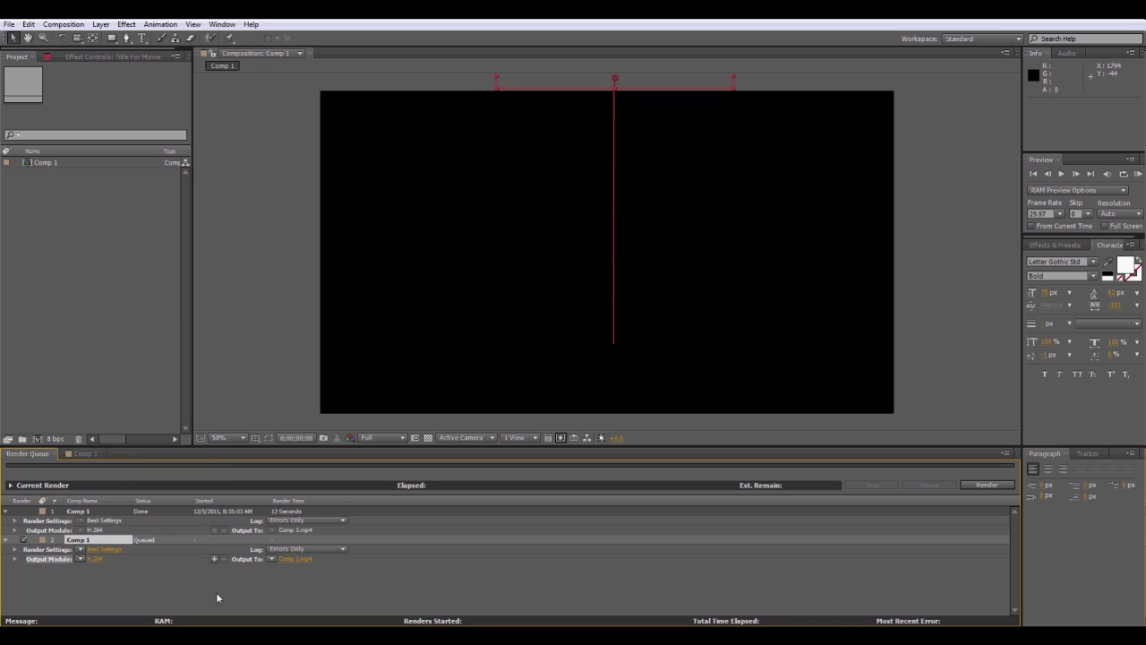
pyautogui.click(281, 559)
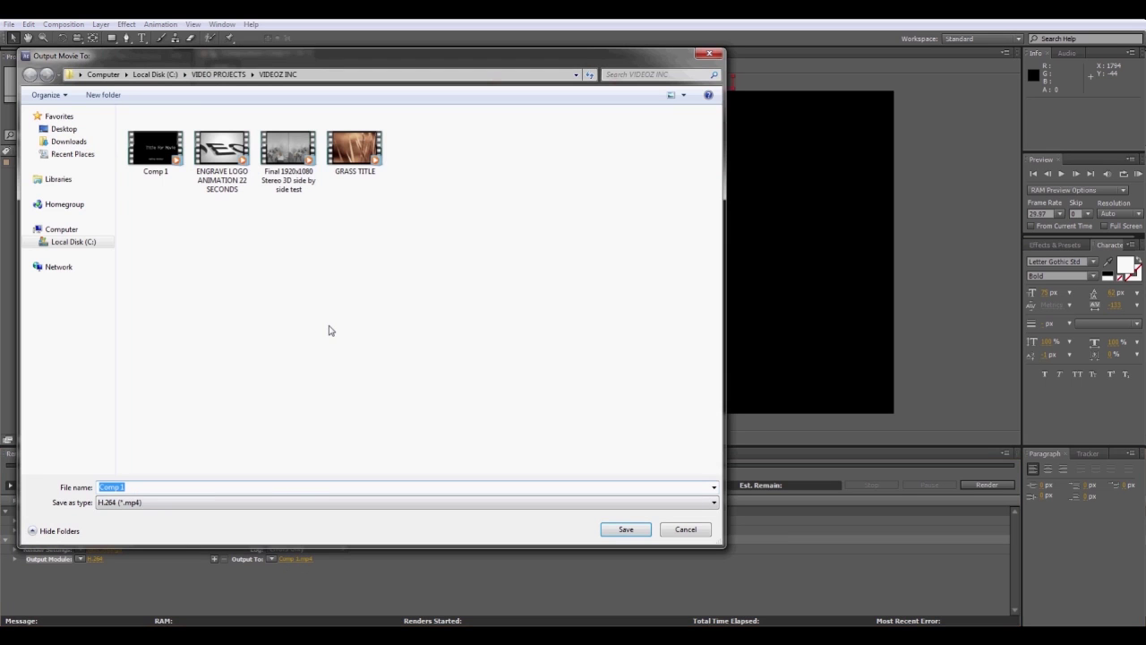
pyautogui.click(147, 490)
pyautogui.write('2')
pyautogui.click(614, 529)
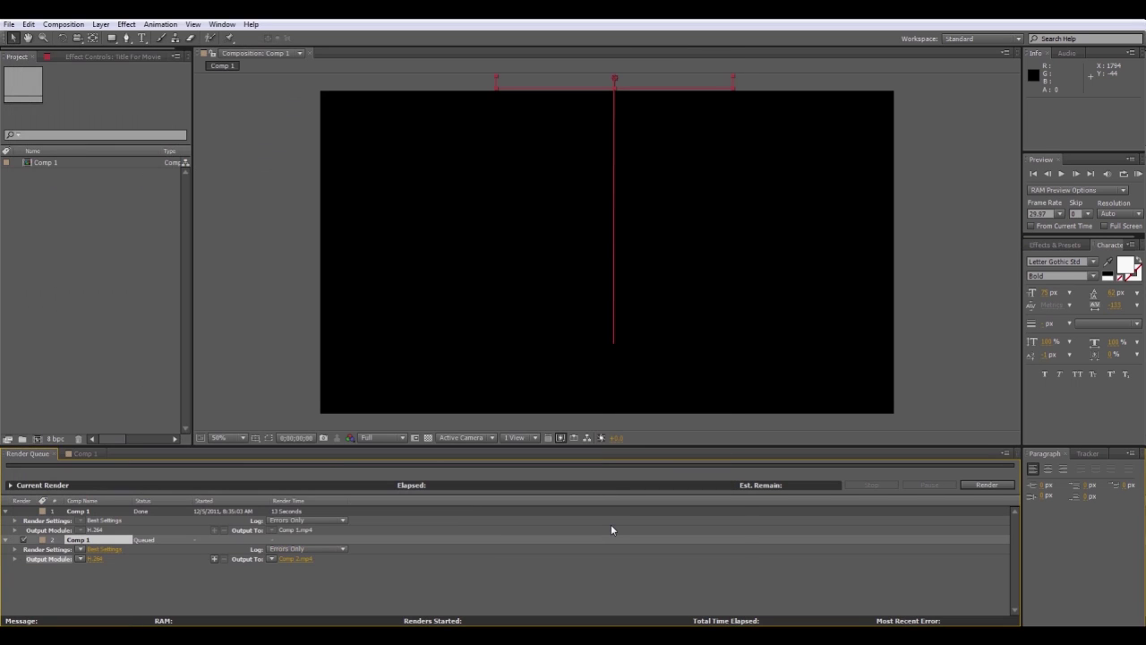
pyautogui.click(988, 484)
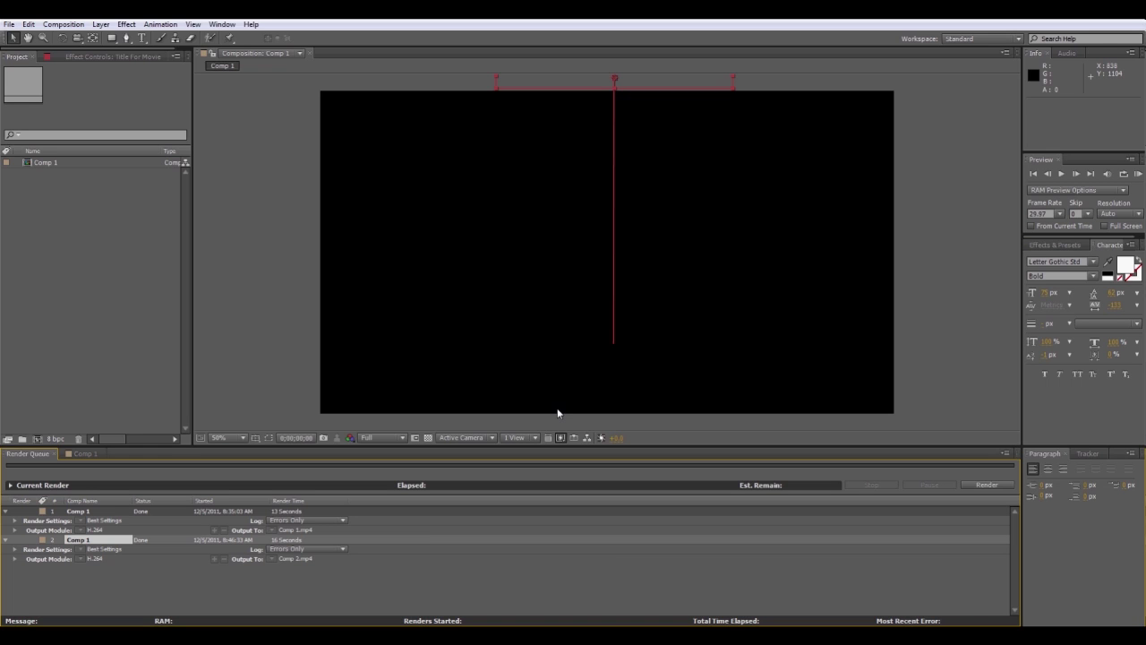
# Cancel a New Composition dialog, return to the Comp 1 timeline, and scrub through the title's rotation
pyautogui.click(64, 24)
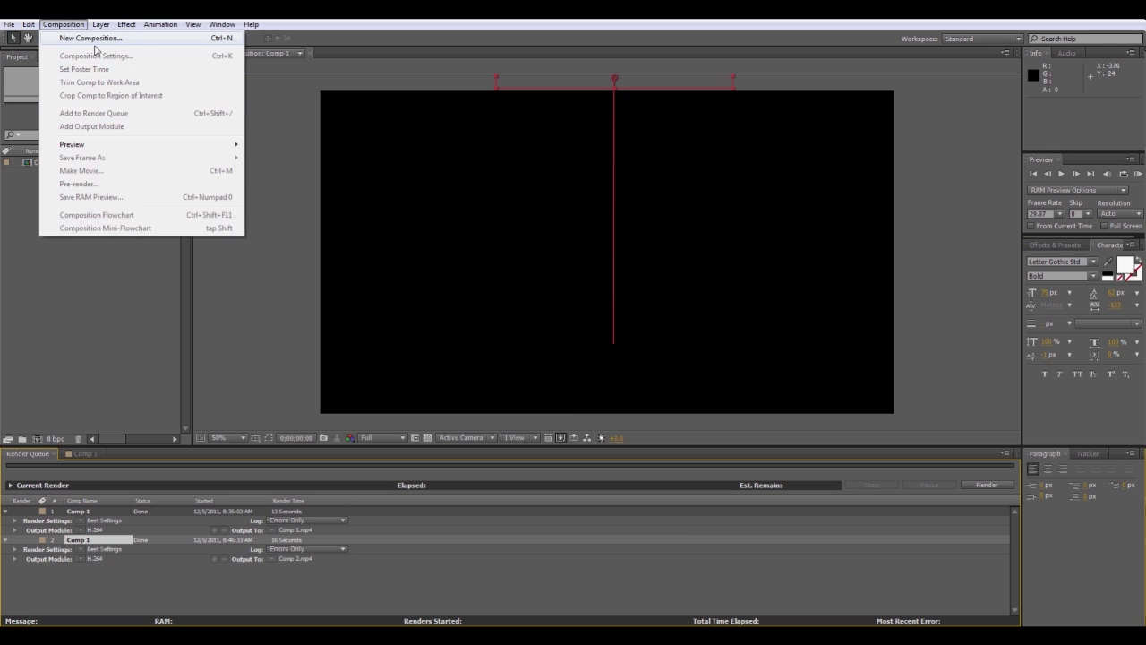
pyautogui.click(91, 40)
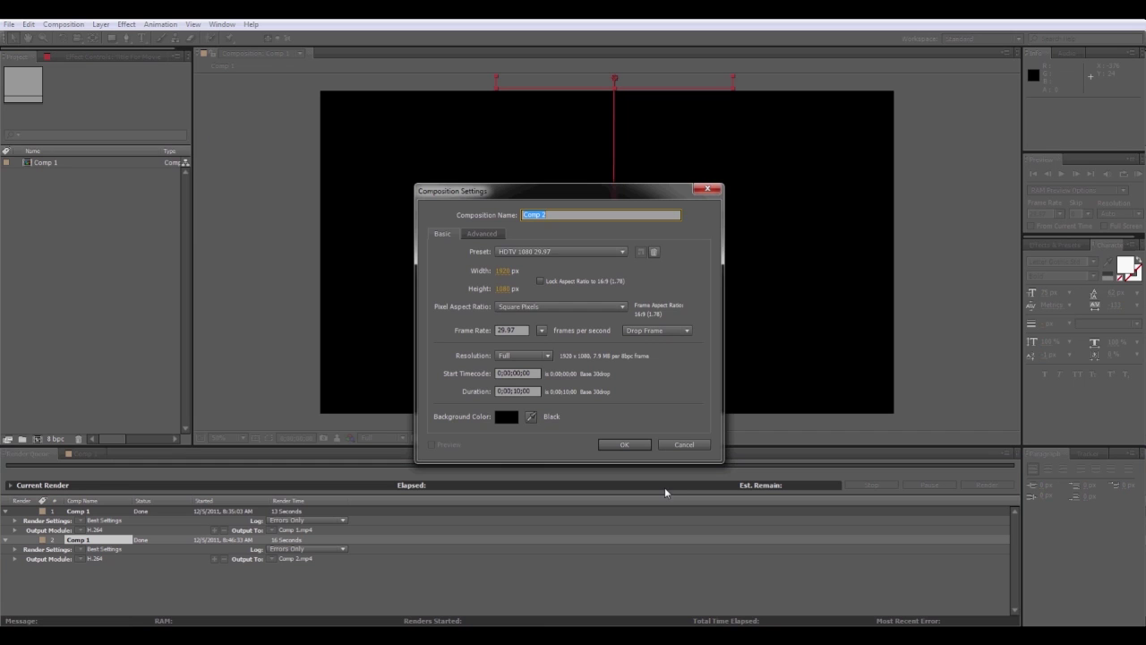
pyautogui.press('Escape')
pyautogui.click(83, 454)
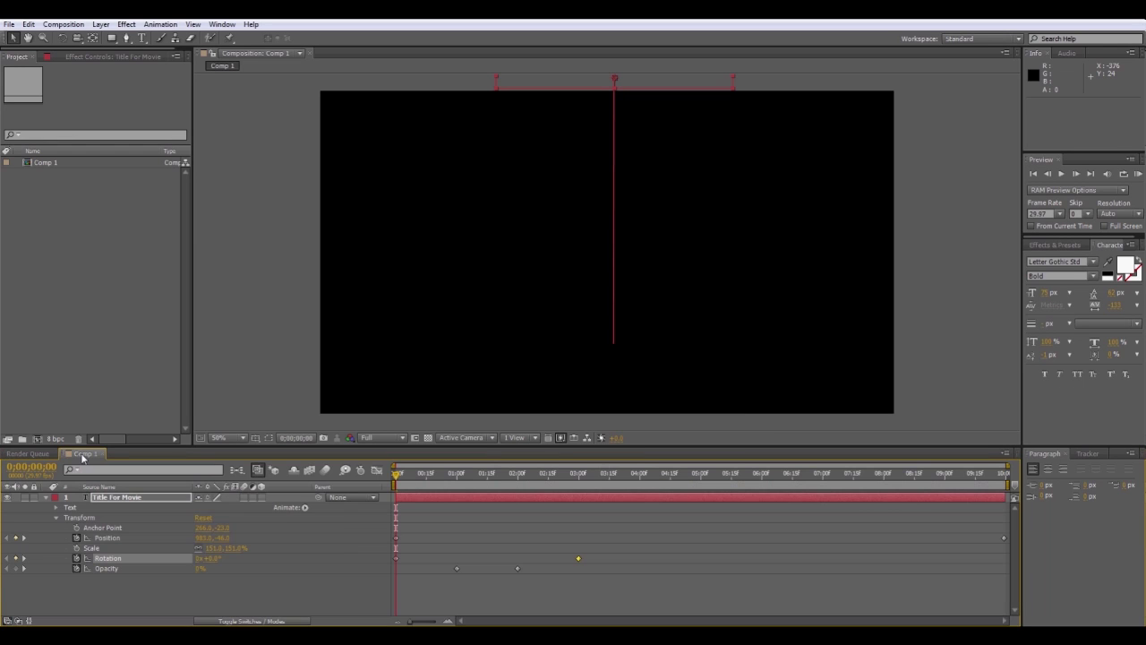
pyautogui.moveTo(394, 480)
pyautogui.mouseDown()
pyautogui.moveTo(696, 467)
pyautogui.moveTo(522, 469)
pyautogui.moveTo(376, 490)
pyautogui.mouseUp()
pyautogui.click(421, 475)
pyautogui.moveTo(425, 477); pyautogui.dragTo(395, 473)
pyautogui.hotkey('ctrl', 't')
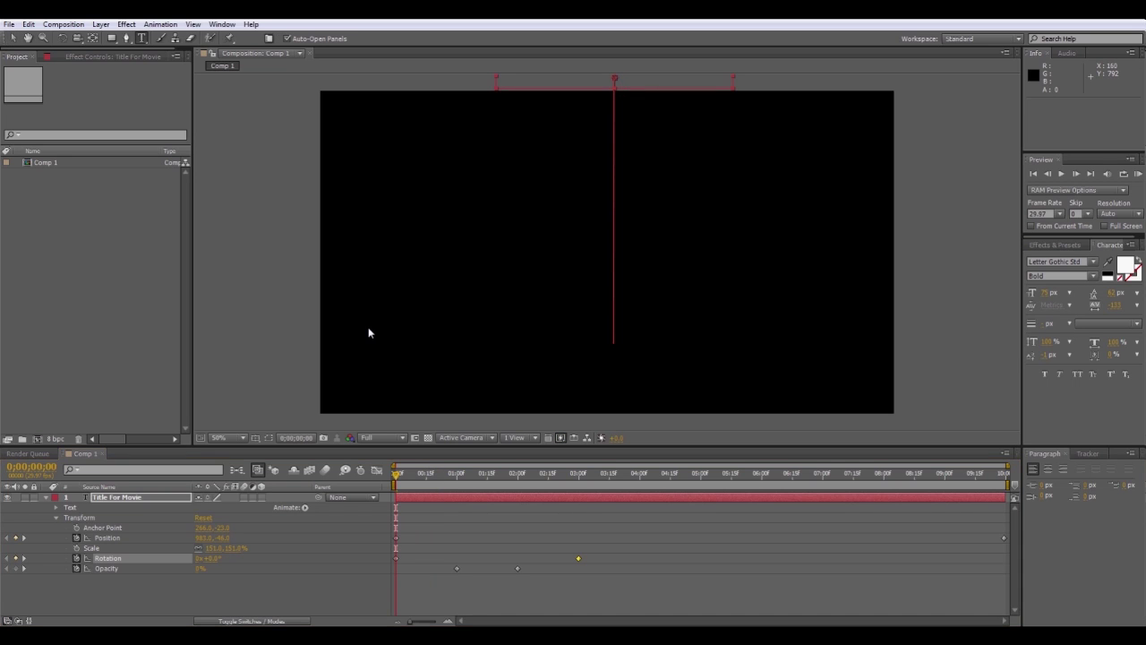
# Add an ANIMATE MULTIPLE THINGS text line in the lower left and expand its Transform properties
pyautogui.click(381, 368)
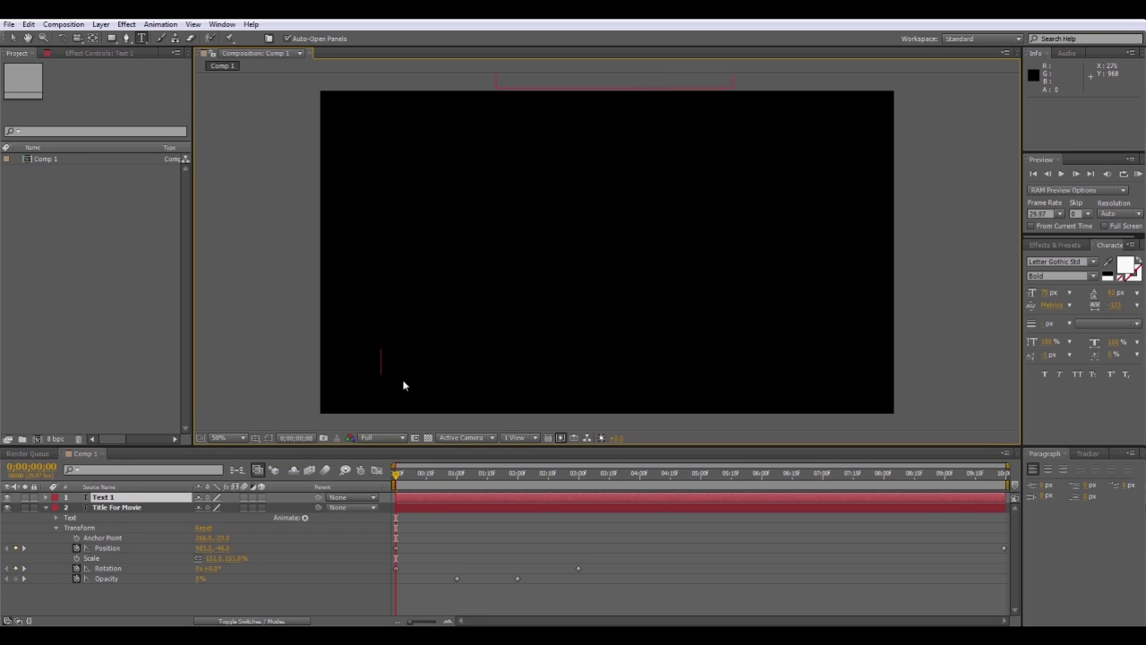
pyautogui.write('ANIMATE MULTIPLE THINGS')
pyautogui.press('Escape')
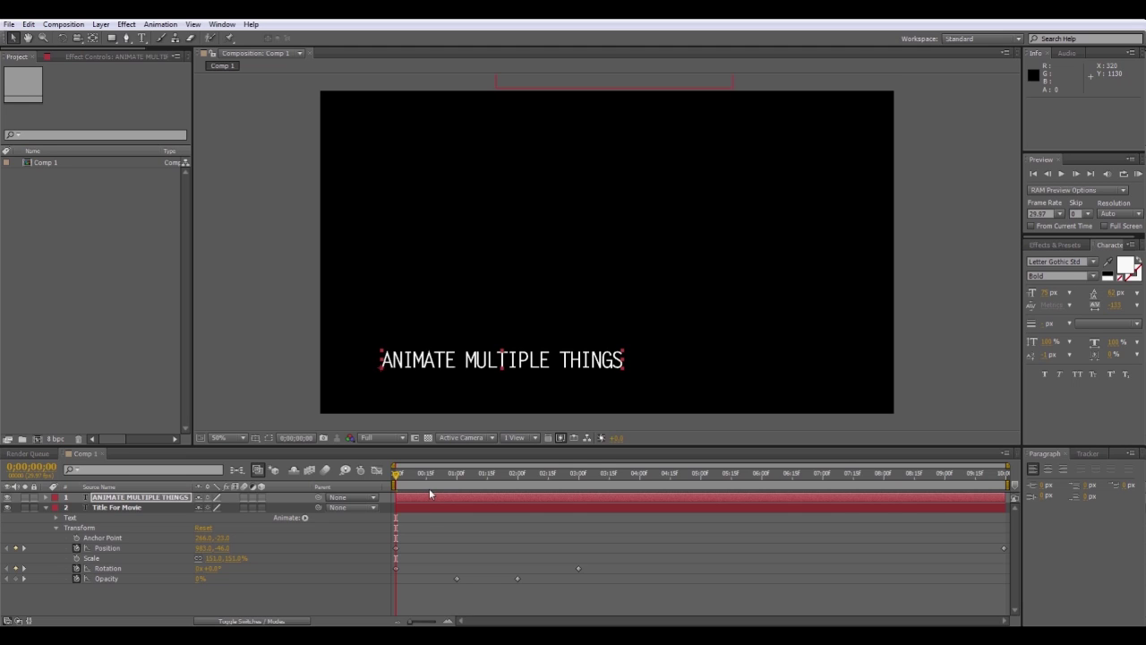
pyautogui.click(61, 499)
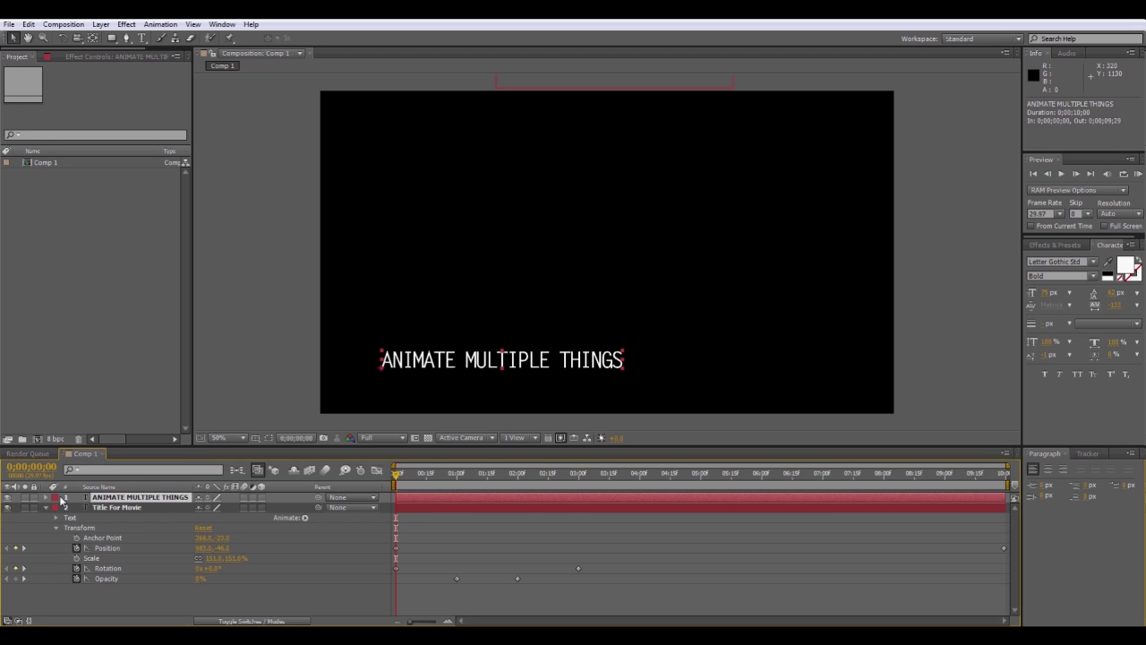
pyautogui.click(46, 497)
pyautogui.click(56, 517)
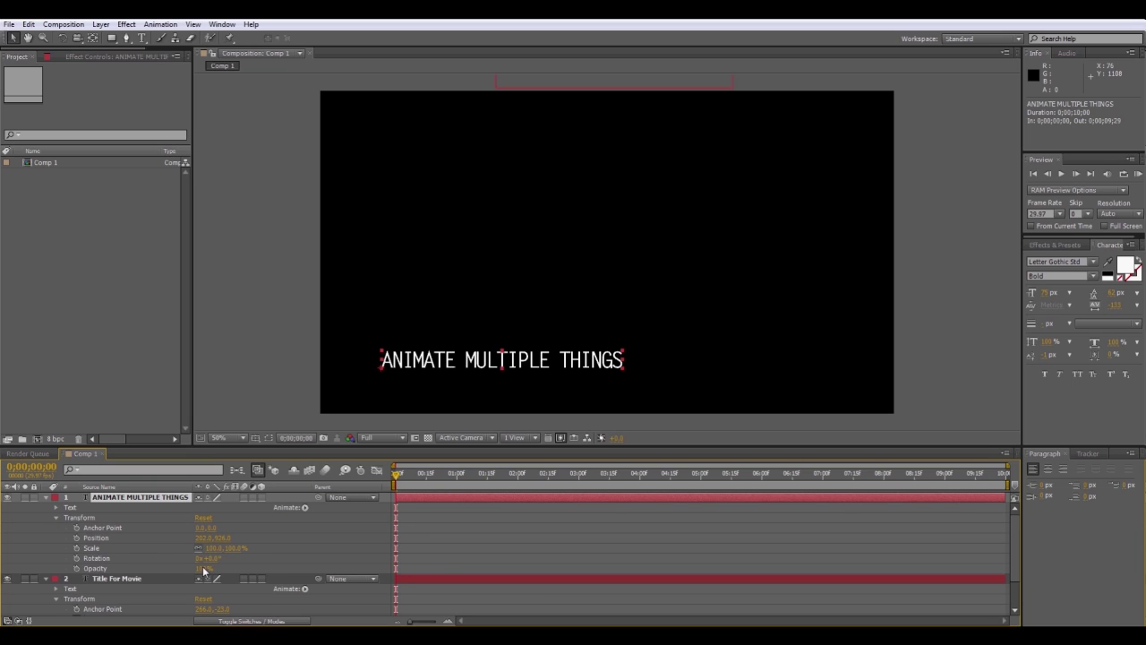
# Keyframe the text's Opacity 1% to 100% and Position left to right between 0 and 4;05
pyautogui.moveTo(202, 566); pyautogui.dragTo(386, 472)
pyautogui.click(77, 538)
pyautogui.click(76, 568)
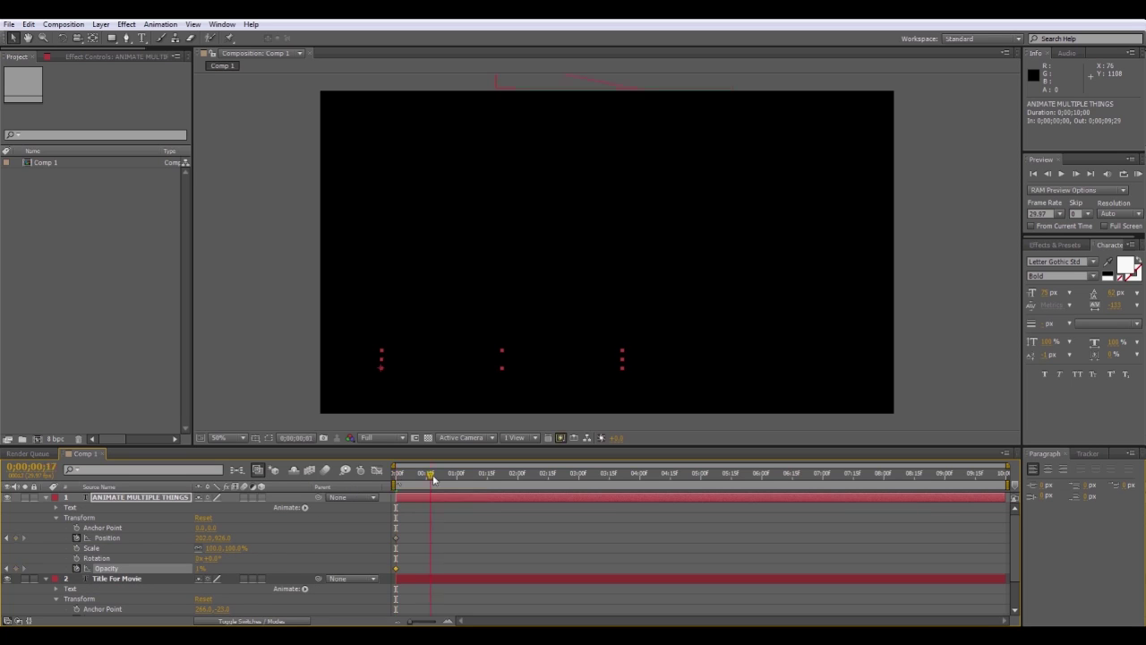
pyautogui.moveTo(397, 473); pyautogui.dragTo(649, 474)
pyautogui.moveTo(197, 567); pyautogui.dragTo(327, 573)
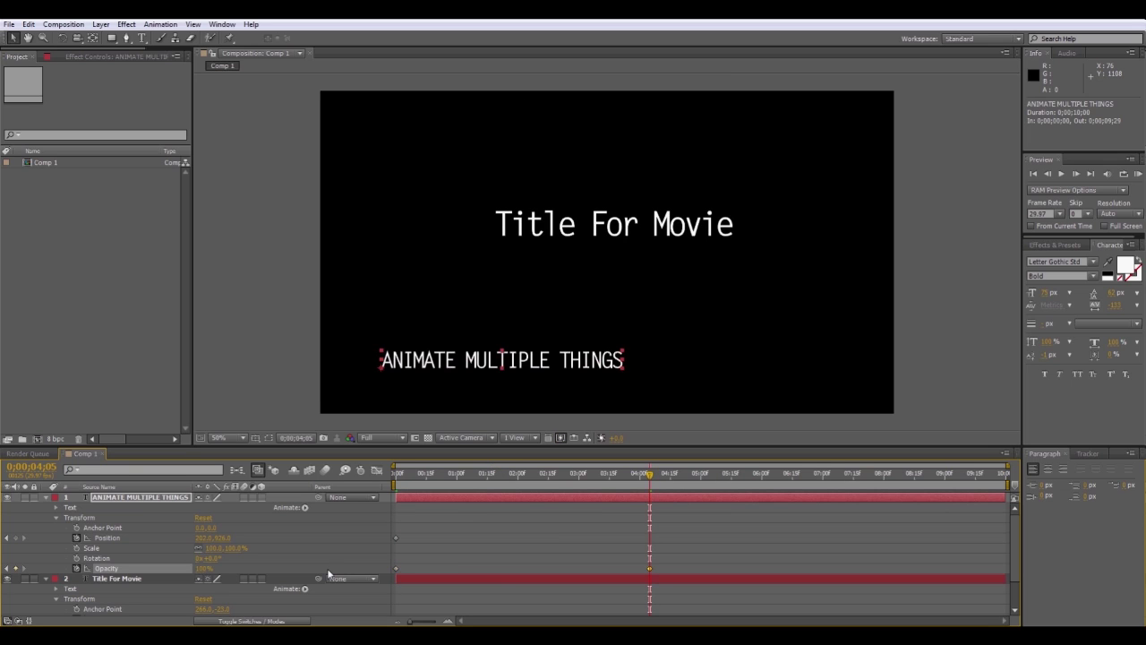
pyautogui.moveTo(205, 538); pyautogui.dragTo(660, 540)
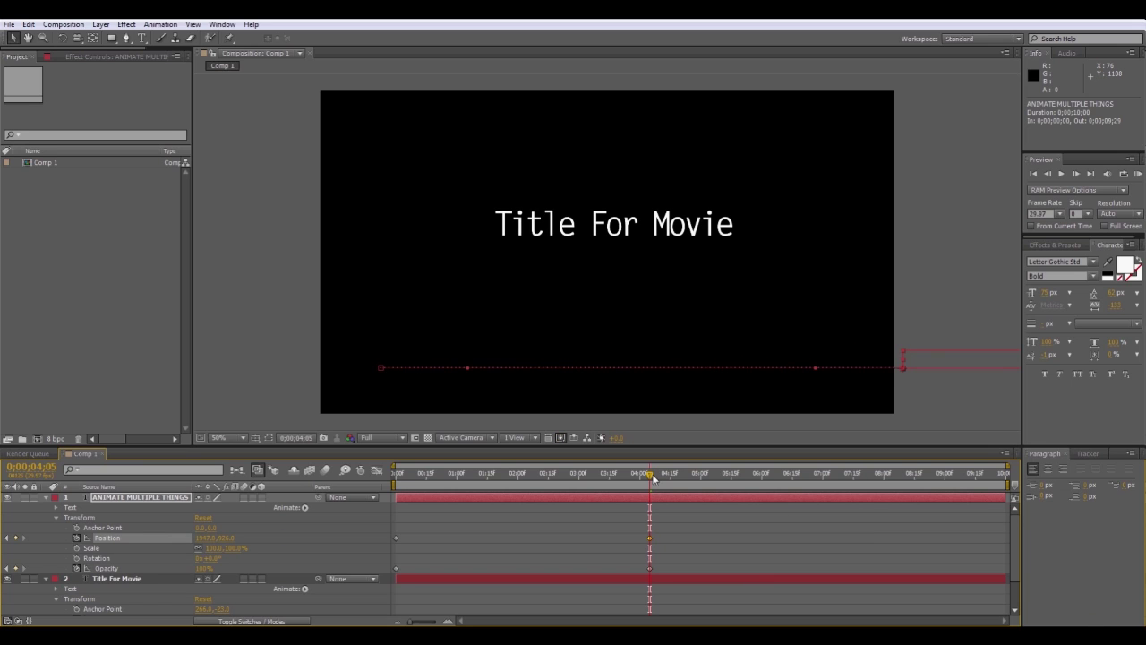
pyautogui.moveTo(653, 479); pyautogui.dragTo(413, 514)
pyautogui.press('Home')
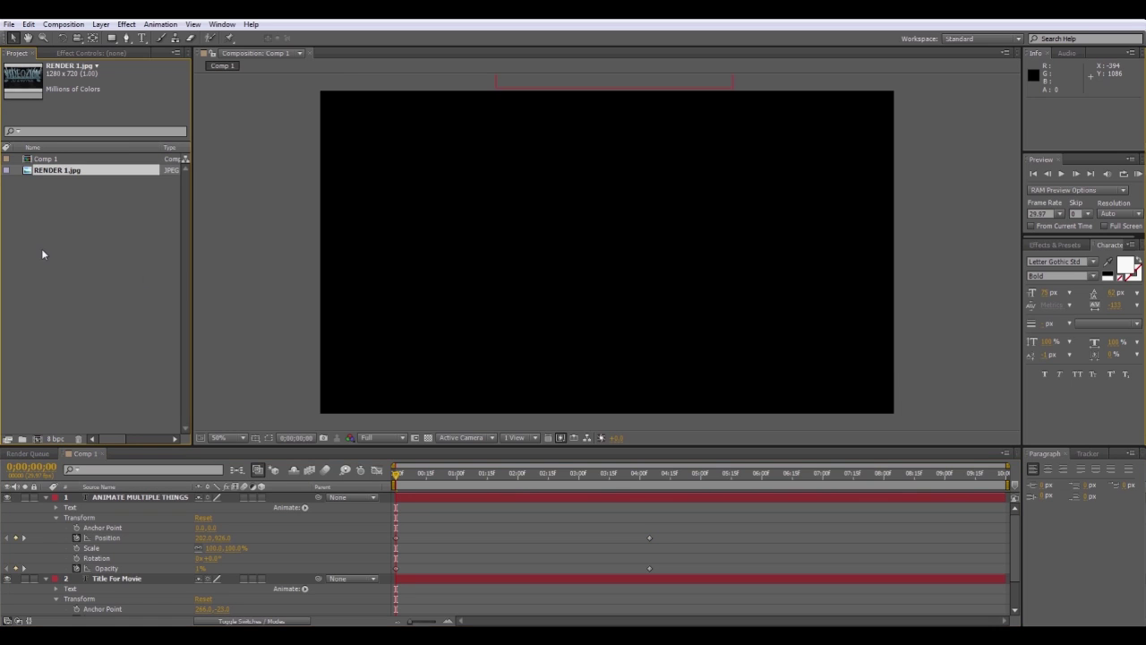
# Drag RENDER 1.jpg from the Project panel into the Comp 1 viewer as the top layer
pyautogui.rightClick(41, 255)
pyautogui.moveTo(64, 288)
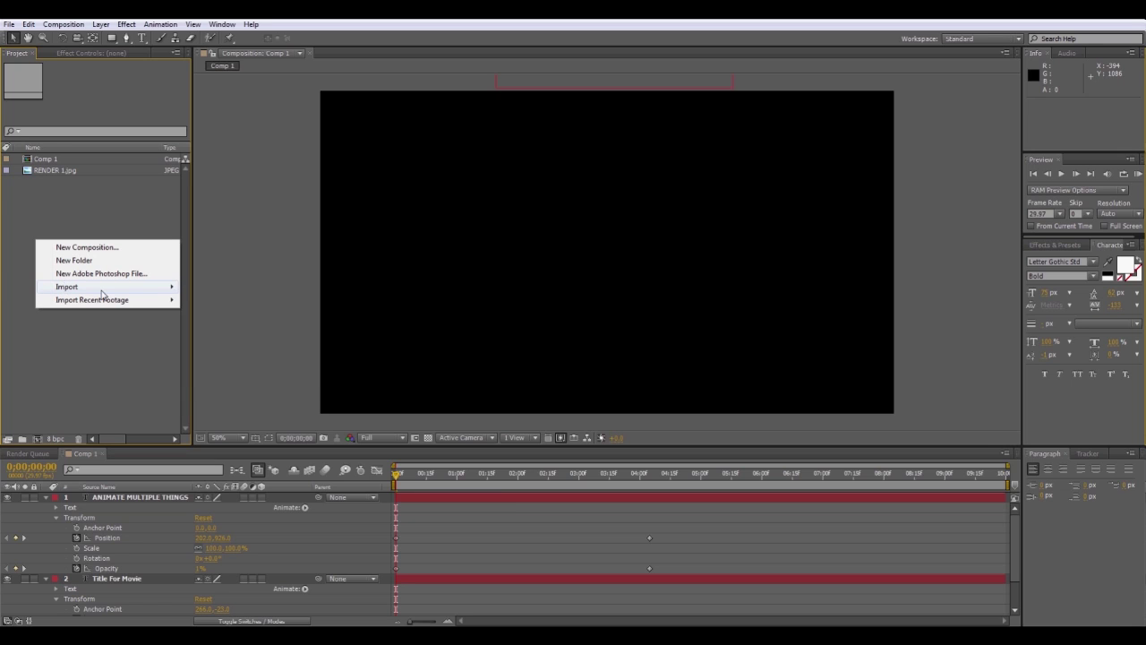
pyautogui.moveTo(114, 292)
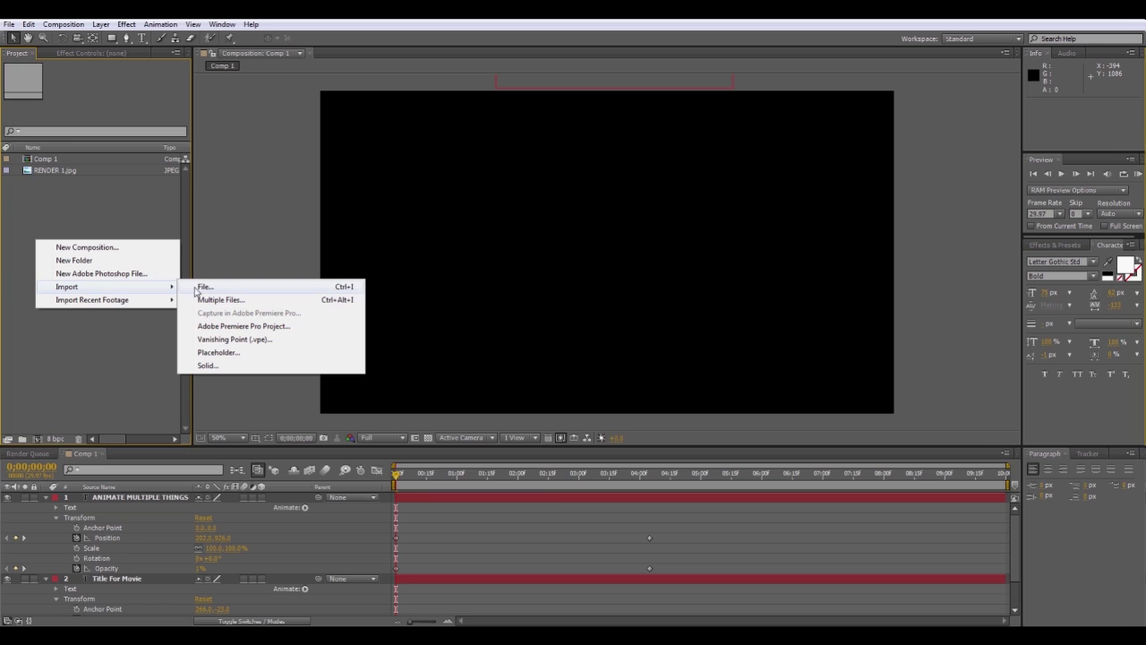
pyautogui.click(434, 301)
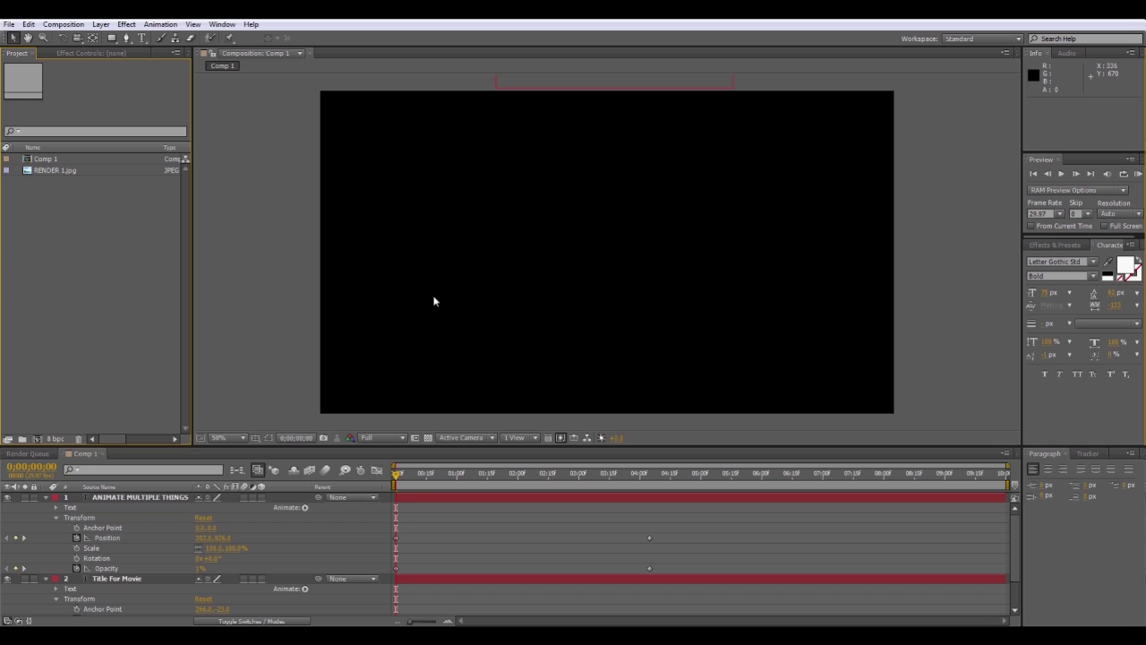
pyautogui.click(27, 173)
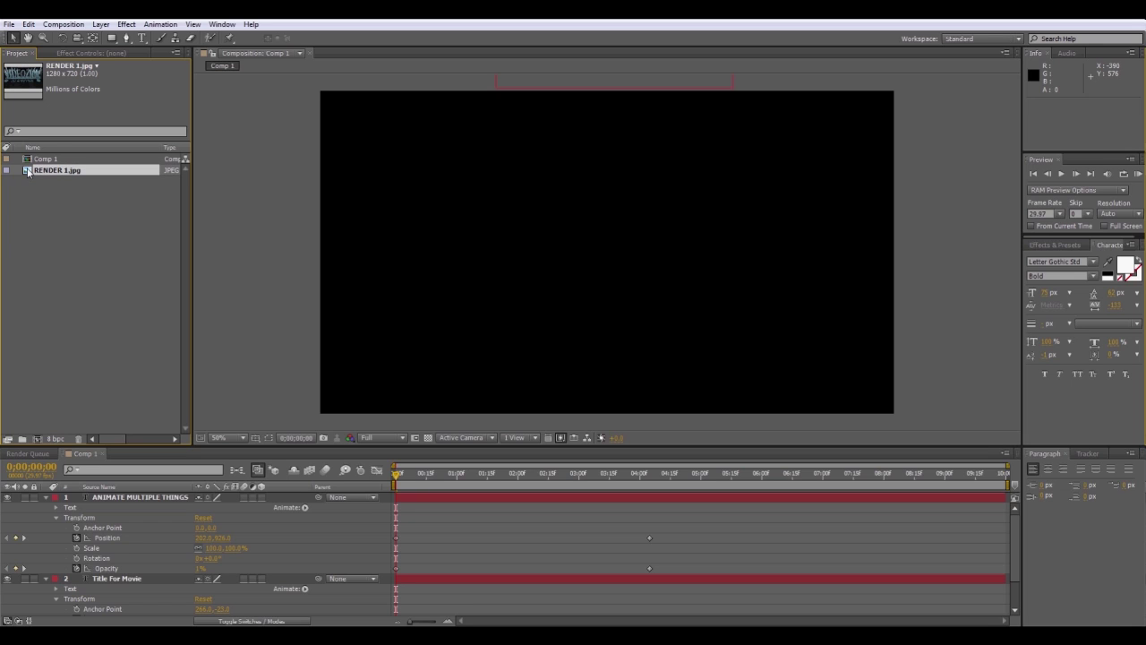
pyautogui.moveTo(27, 173); pyautogui.dragTo(609, 258)
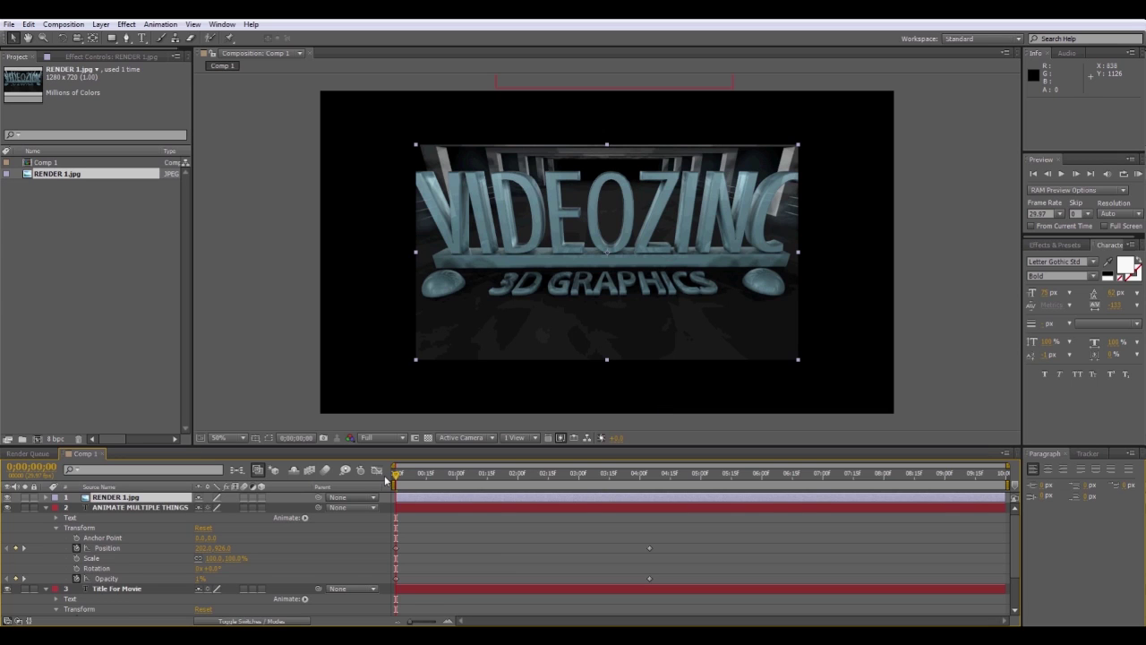
# Collapse the text layers and set a starting Opacity keyframe of 0% on RENDER 1.jpg
pyautogui.click(45, 506)
pyautogui.click(45, 517)
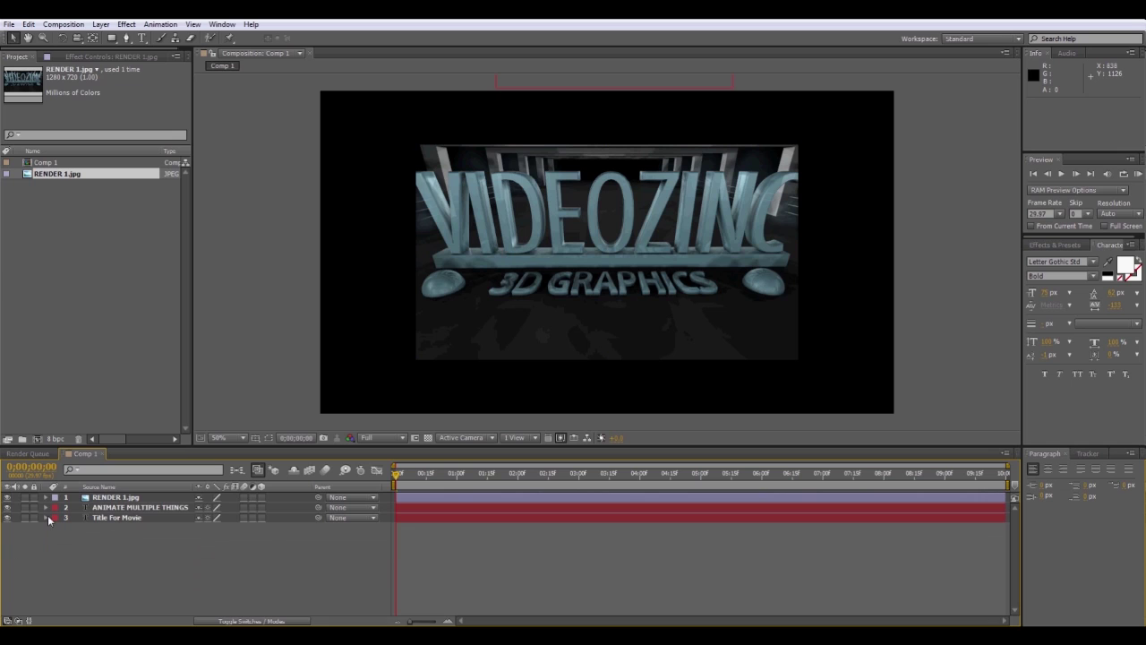
pyautogui.click(46, 498)
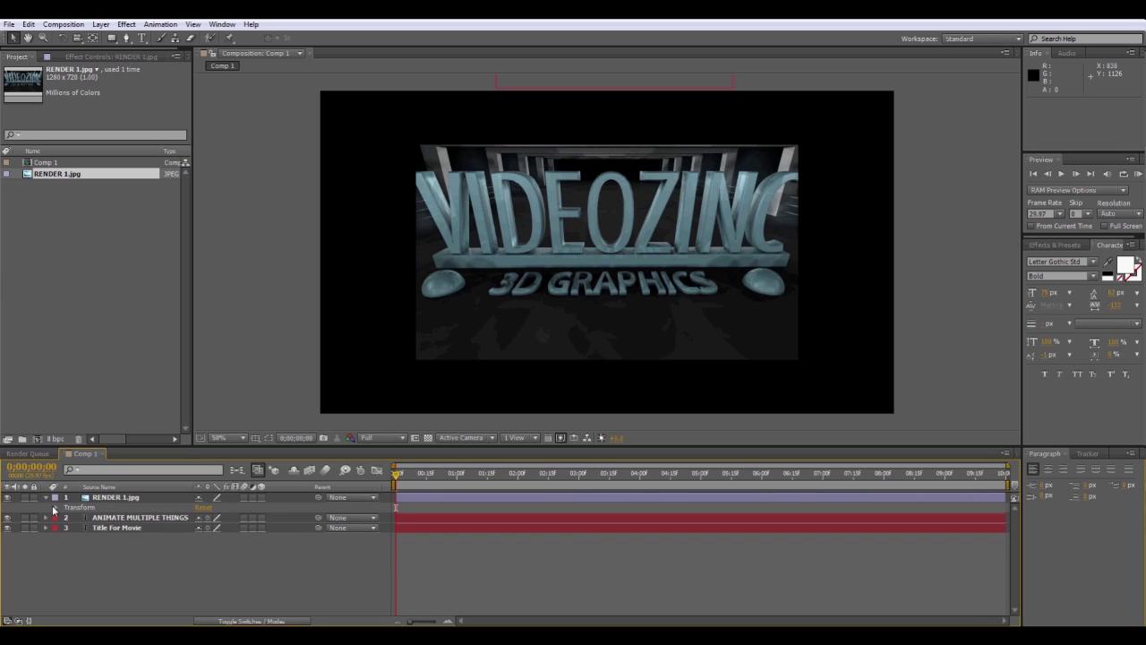
pyautogui.click(55, 508)
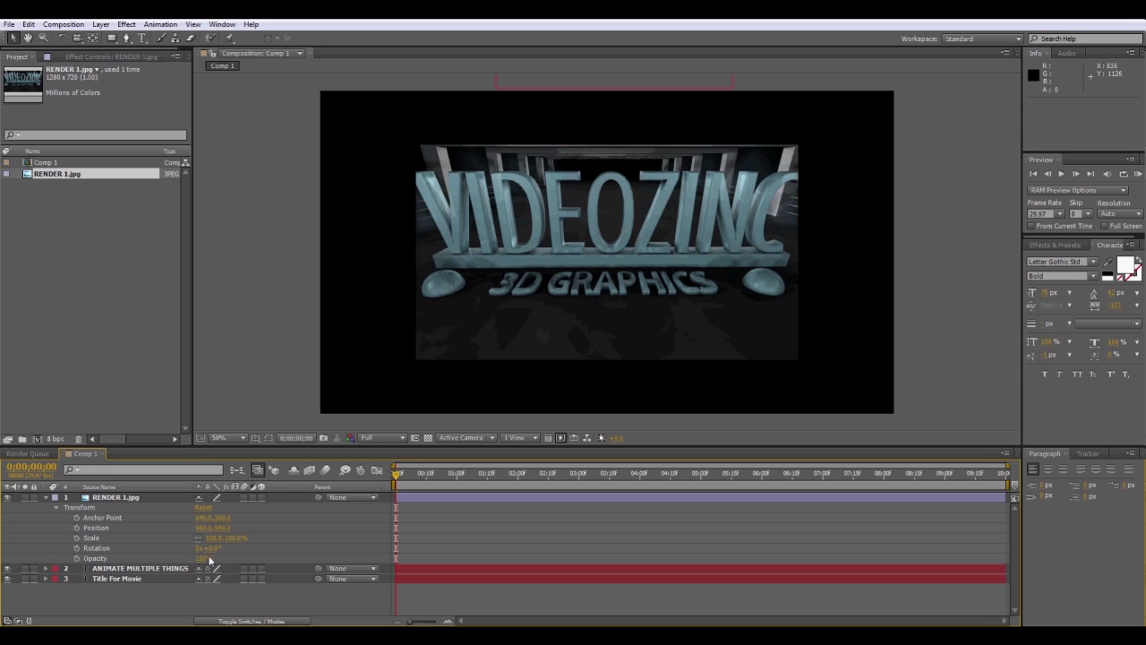
pyautogui.moveTo(209, 560); pyautogui.dragTo(87, 558)
pyautogui.click(87, 557)
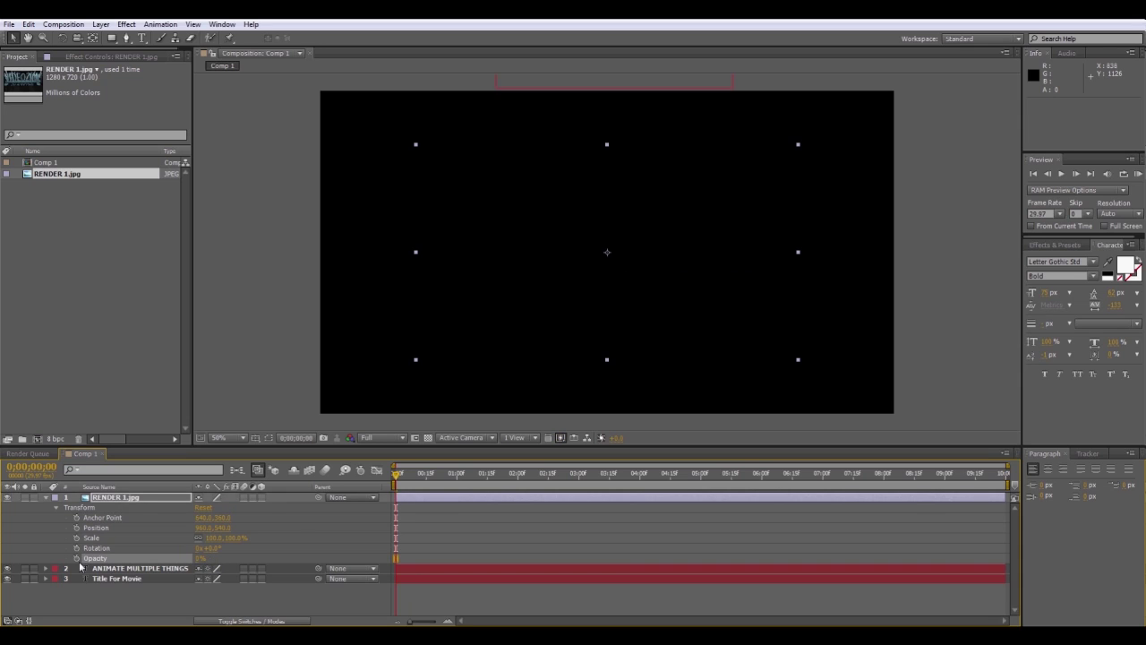
pyautogui.click(77, 558)
# Key RENDER 1.jpg's Opacity to 100% at 2;19, then move it below the text layers
pyautogui.moveTo(399, 476); pyautogui.dragTo(556, 475)
pyautogui.moveTo(201, 558); pyautogui.dragTo(297, 560)
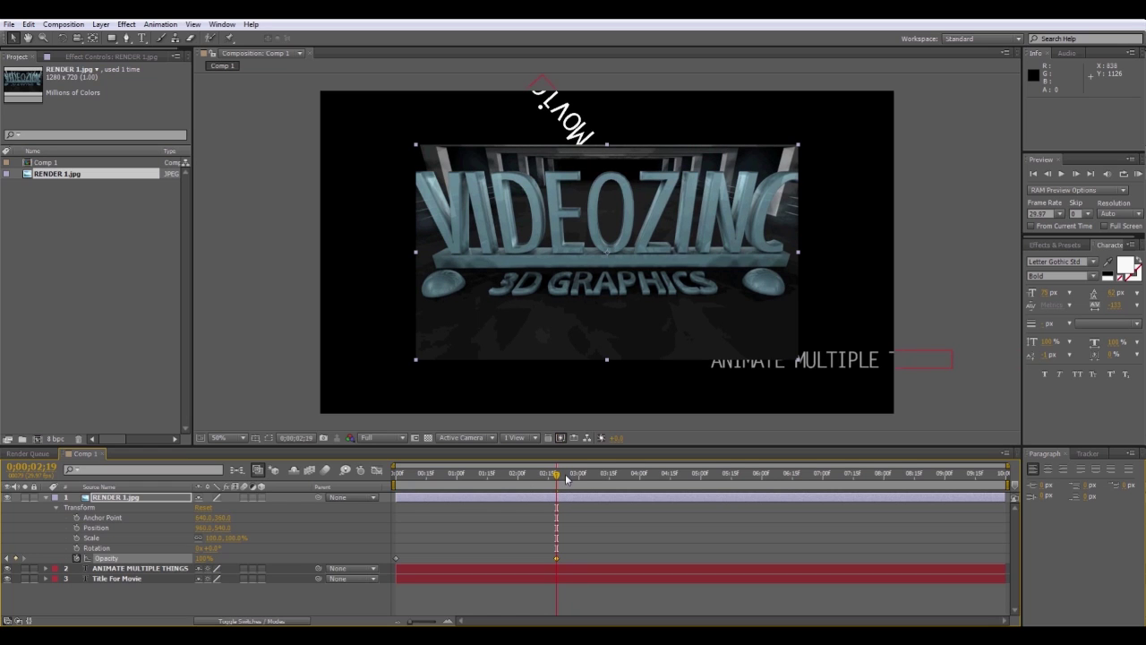
pyautogui.moveTo(566, 480); pyautogui.dragTo(387, 518)
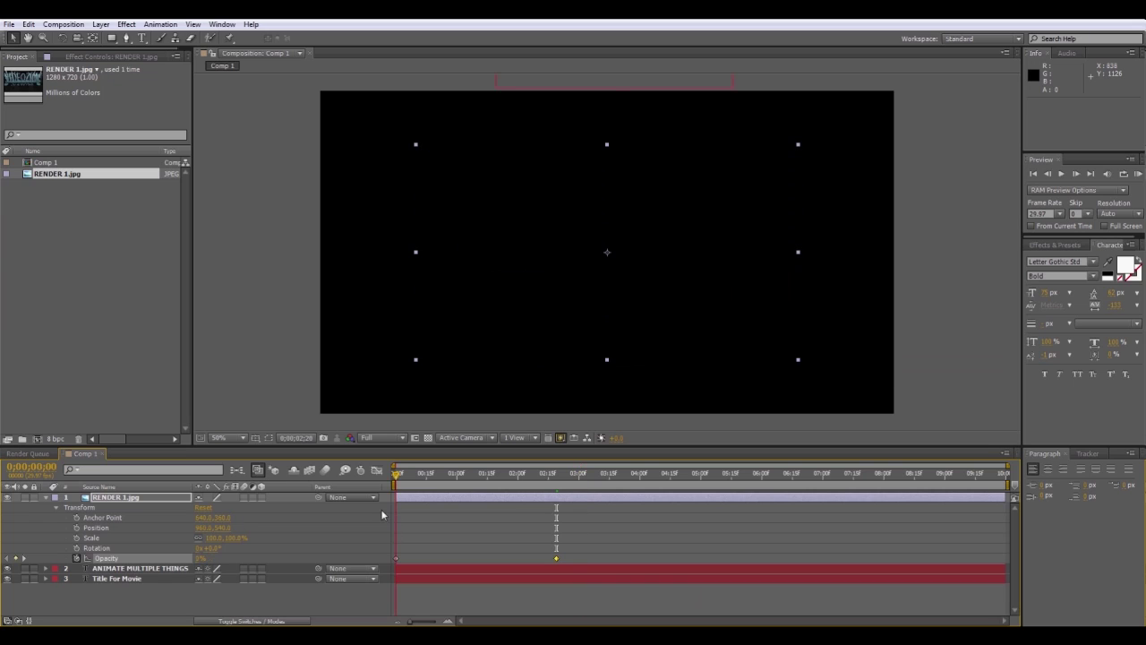
pyautogui.click(52, 502)
pyautogui.moveTo(93, 497); pyautogui.dragTo(100, 525)
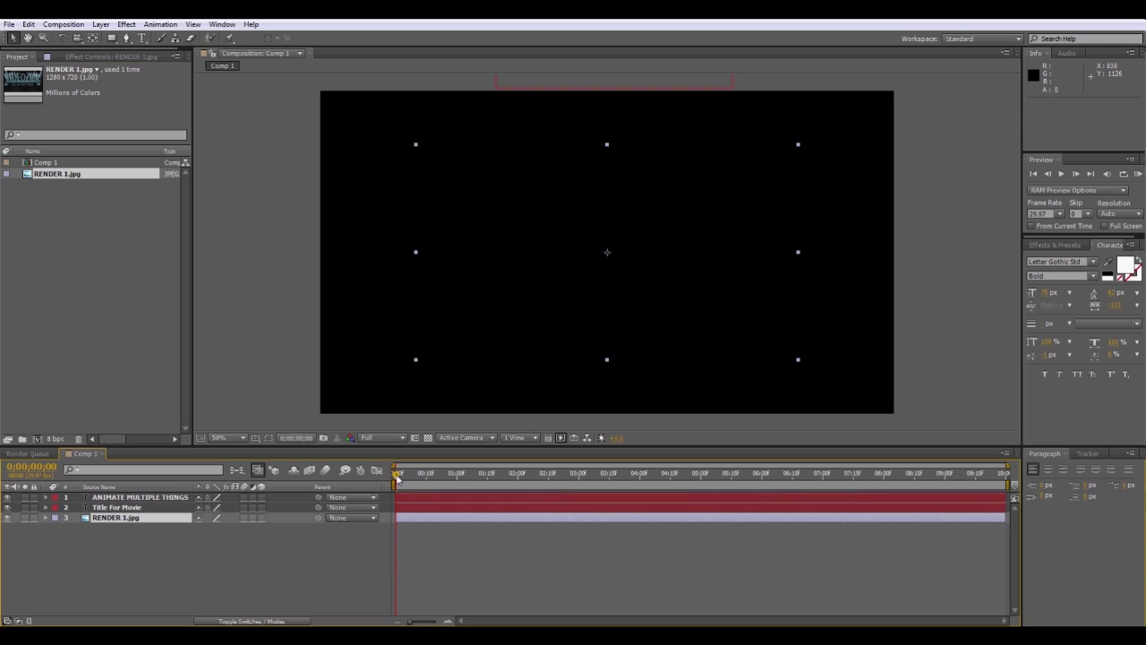
# Scrub the timeline to about 3;11 to preview the title and text over the fading image
pyautogui.moveTo(398, 478)
pyautogui.mouseDown()
pyautogui.moveTo(744, 501)
pyautogui.moveTo(388, 492)
pyautogui.mouseUp()
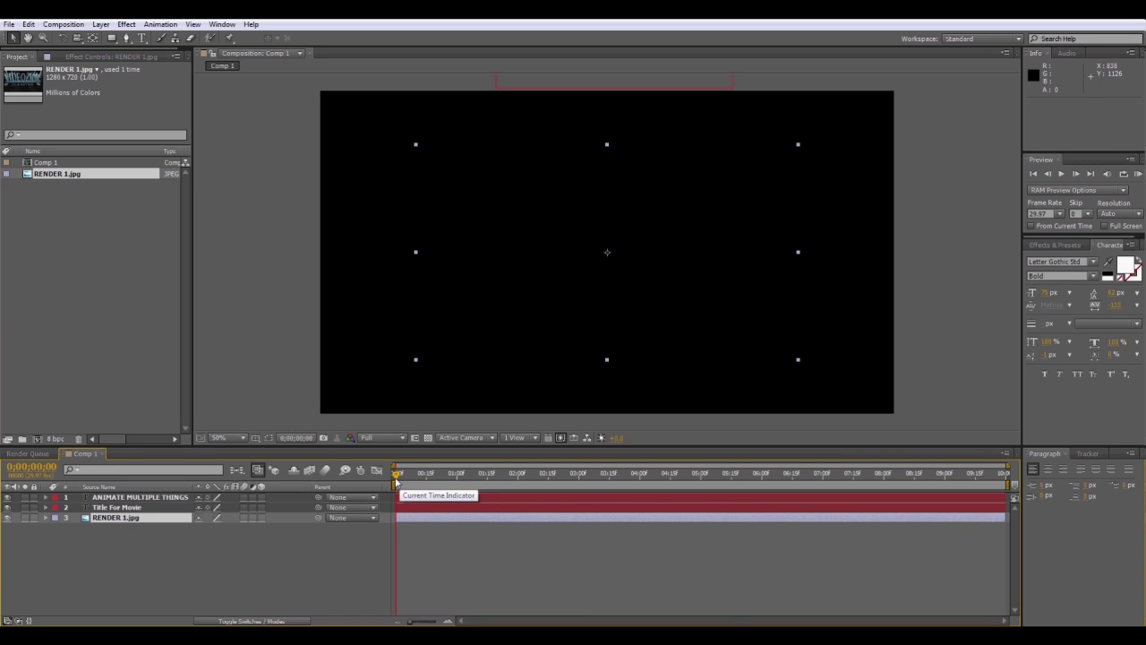
pyautogui.moveTo(395, 481); pyautogui.dragTo(320, 501)
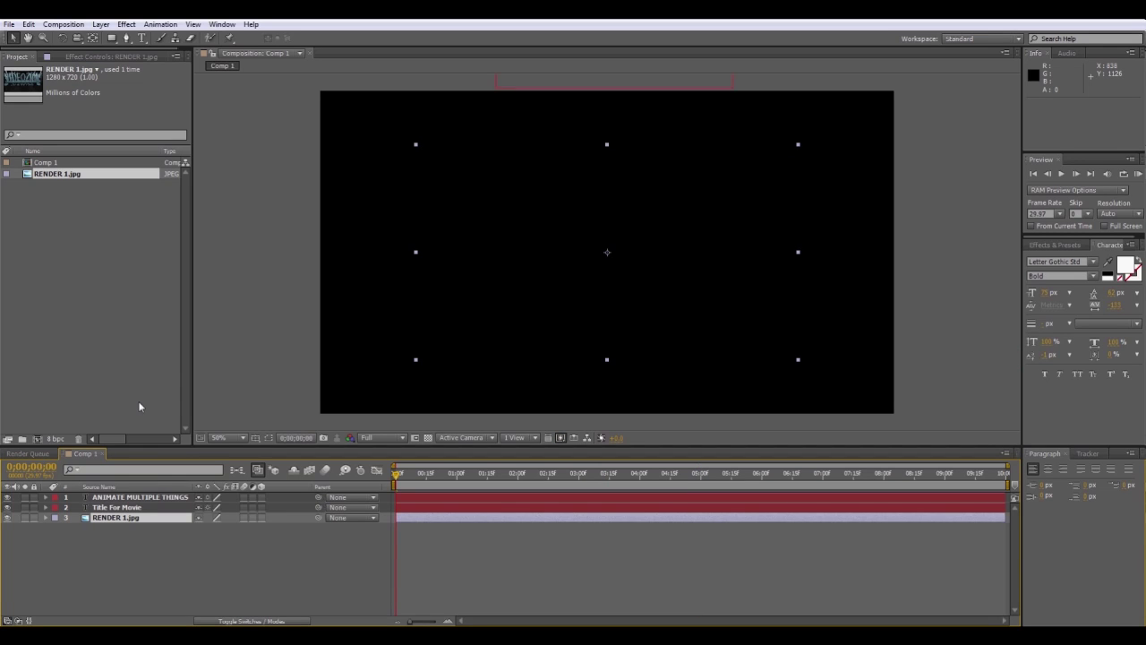
pyautogui.click(61, 24)
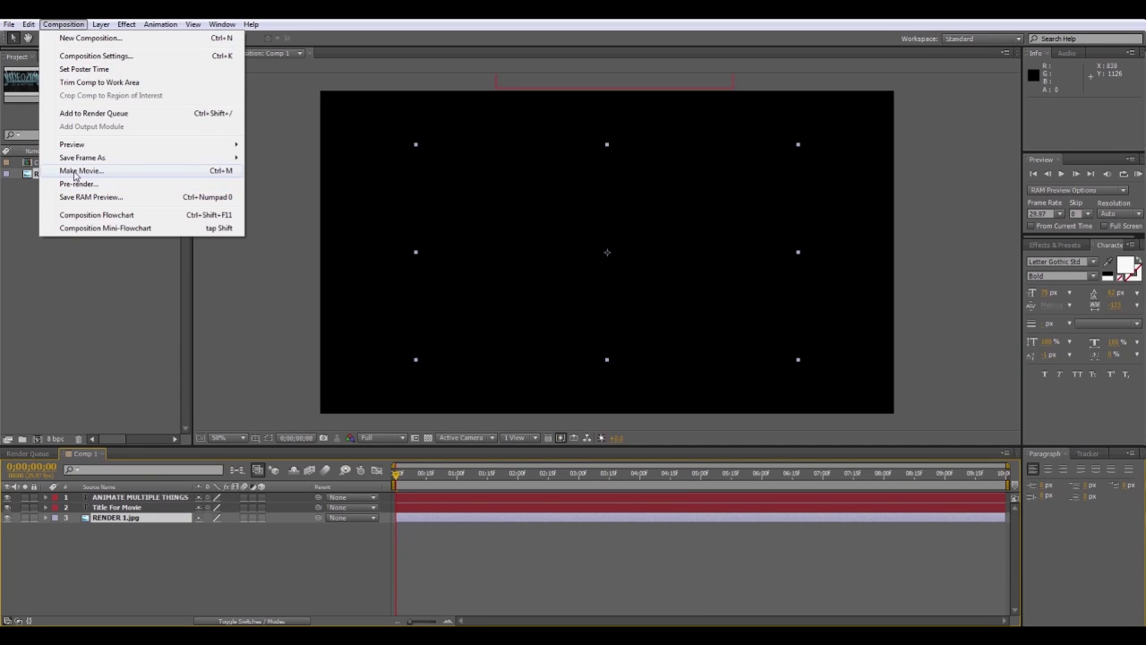
pyautogui.click(75, 171)
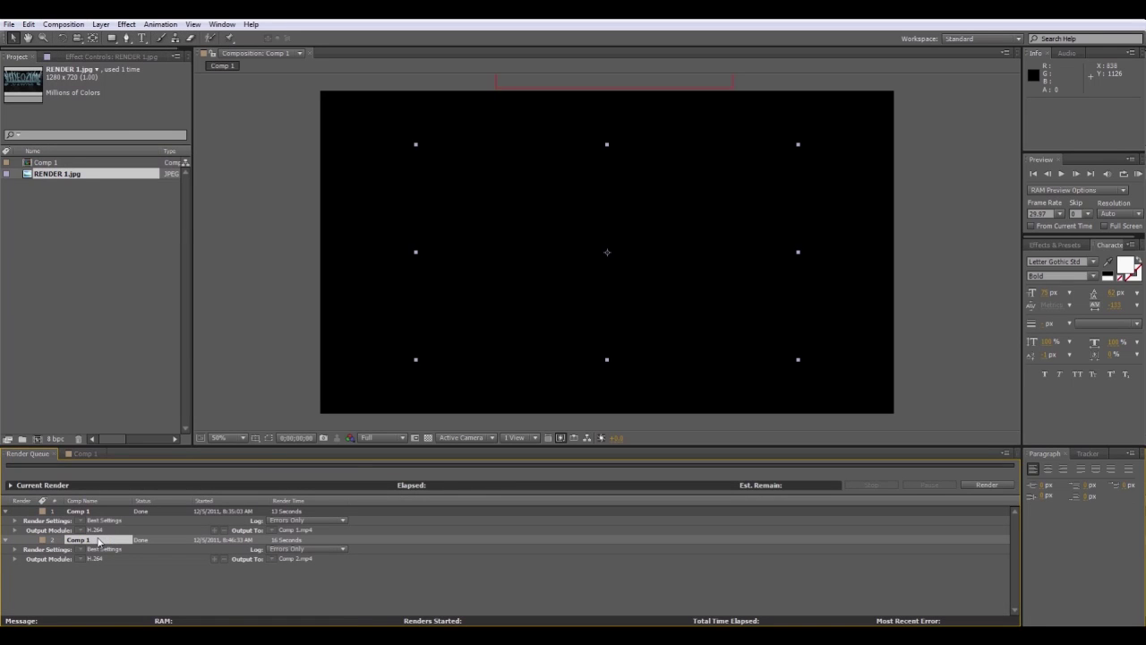
pyautogui.click(282, 280)
pyautogui.click(282, 280)
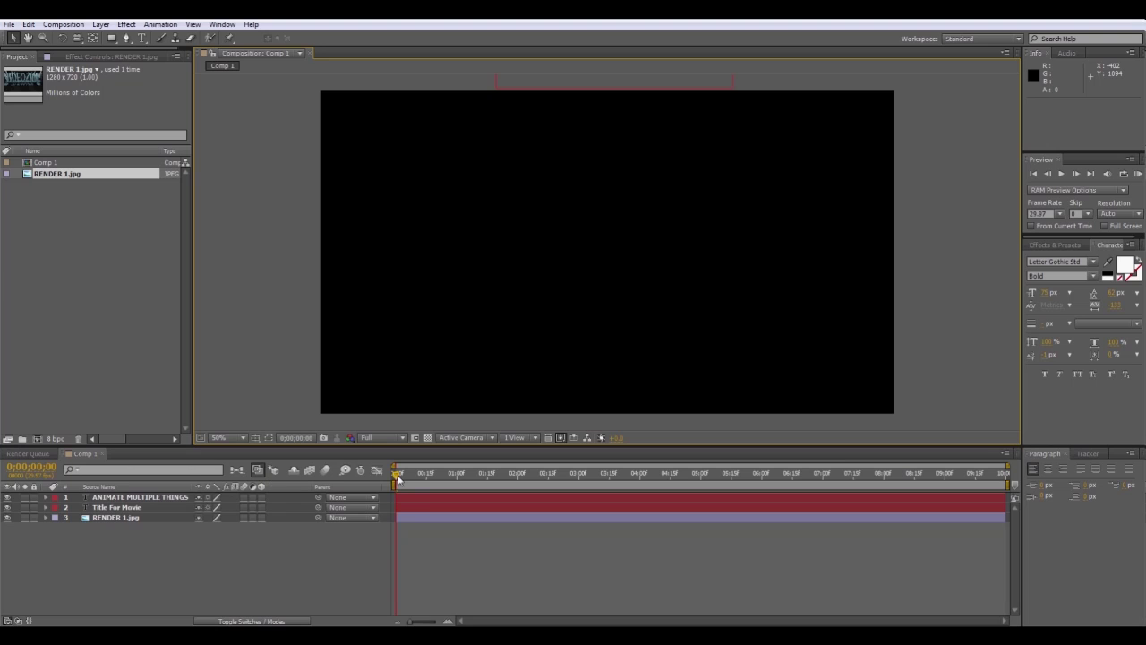
pyautogui.moveTo(398, 479); pyautogui.dragTo(682, 525)
pyautogui.press('space')
pyautogui.press('Home')
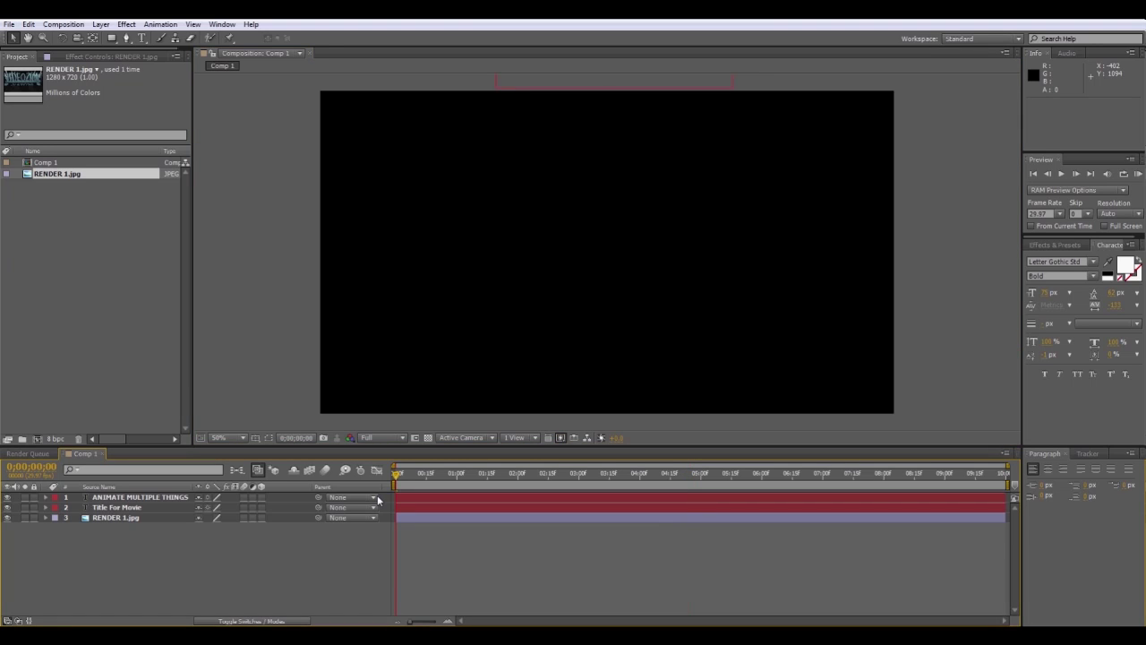